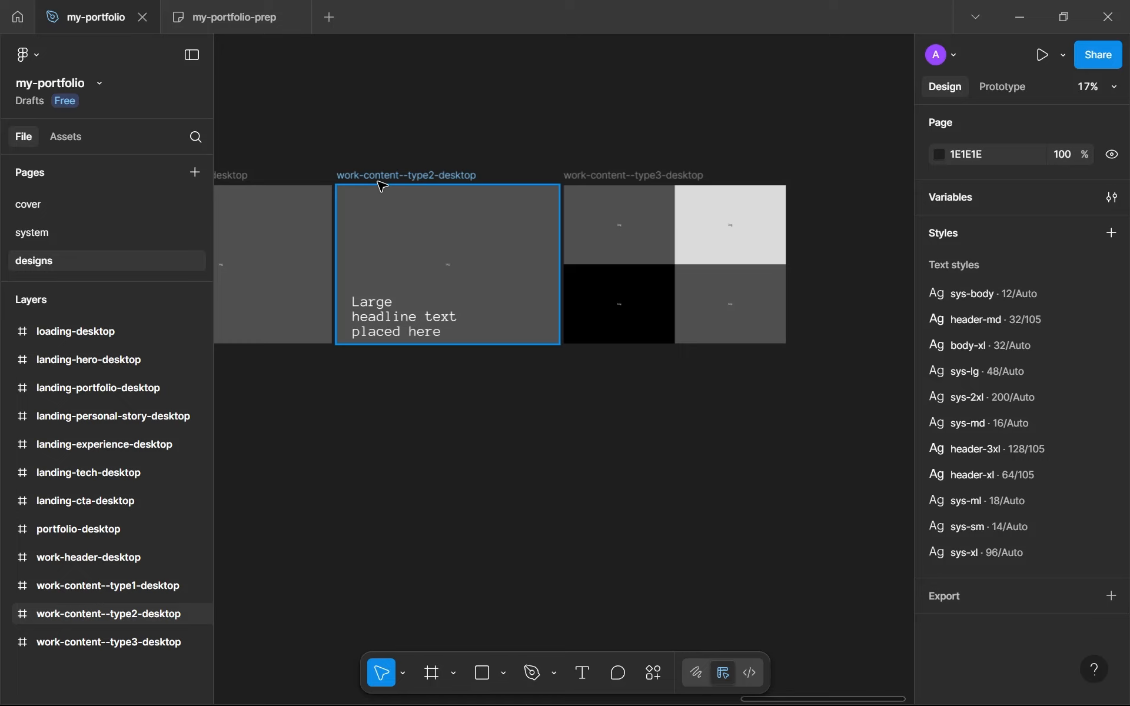
Switch to the my-portfolio-prep board and review the Work page list, especially its CTA and navigation modal entry
scroll(502, 167, up, 3)
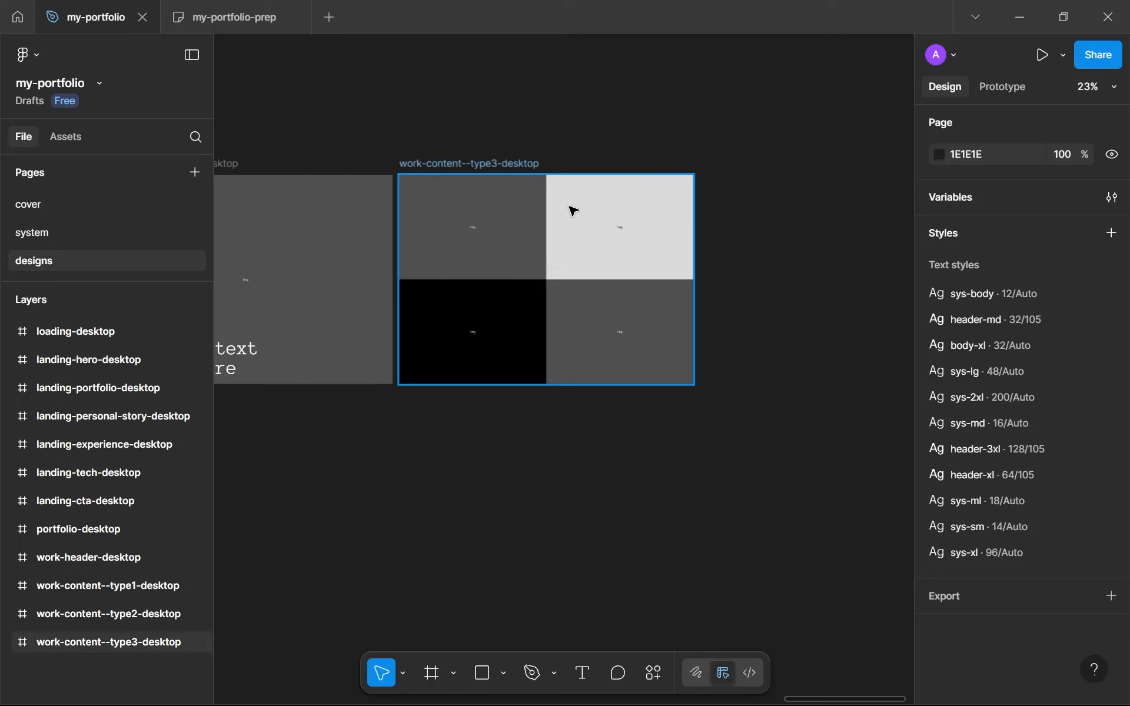
click(241, 14)
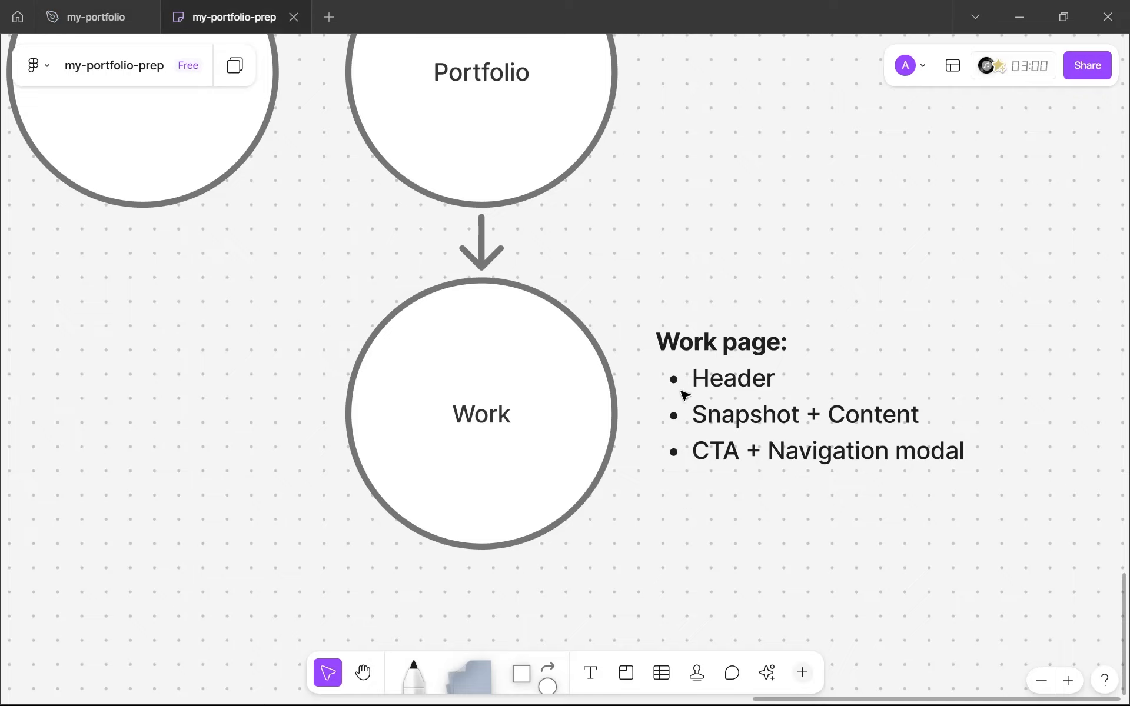
double_click(713, 448)
drag(691, 451, 958, 450)
click(959, 450)
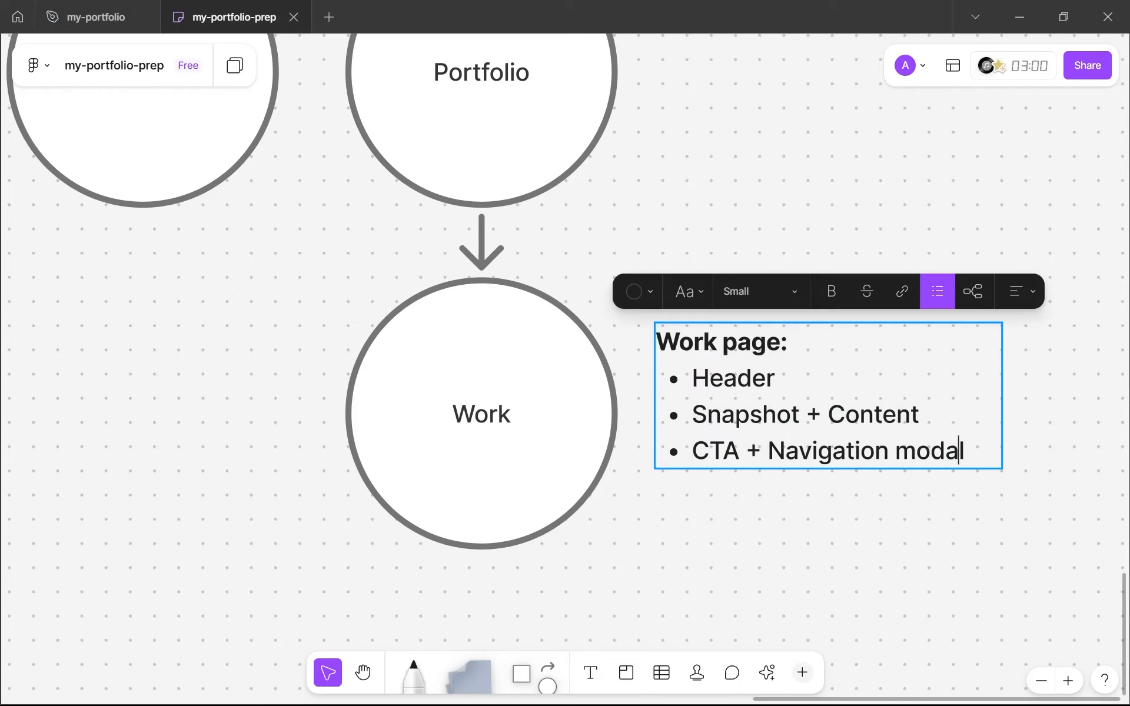
drag(709, 451, 831, 450)
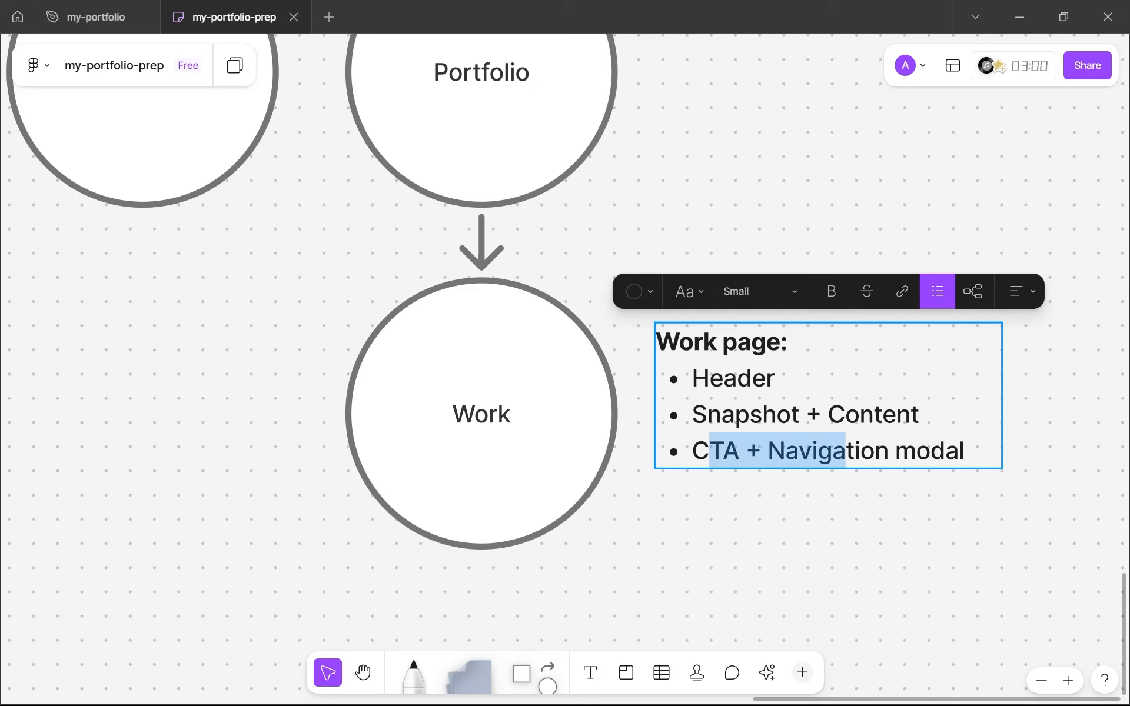
key(Escape)
Switch to the browser and examine the next-project sections ending the GraphicHunters and Sundance Film Festival case pages
click(117, 8)
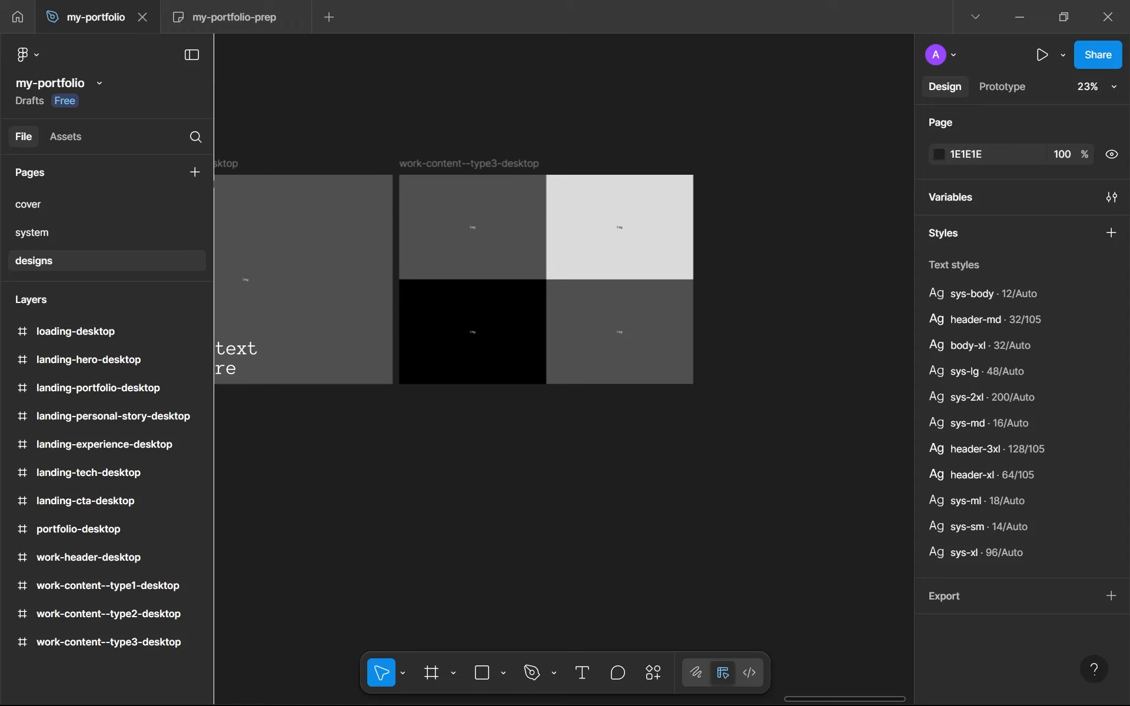
click(613, 685)
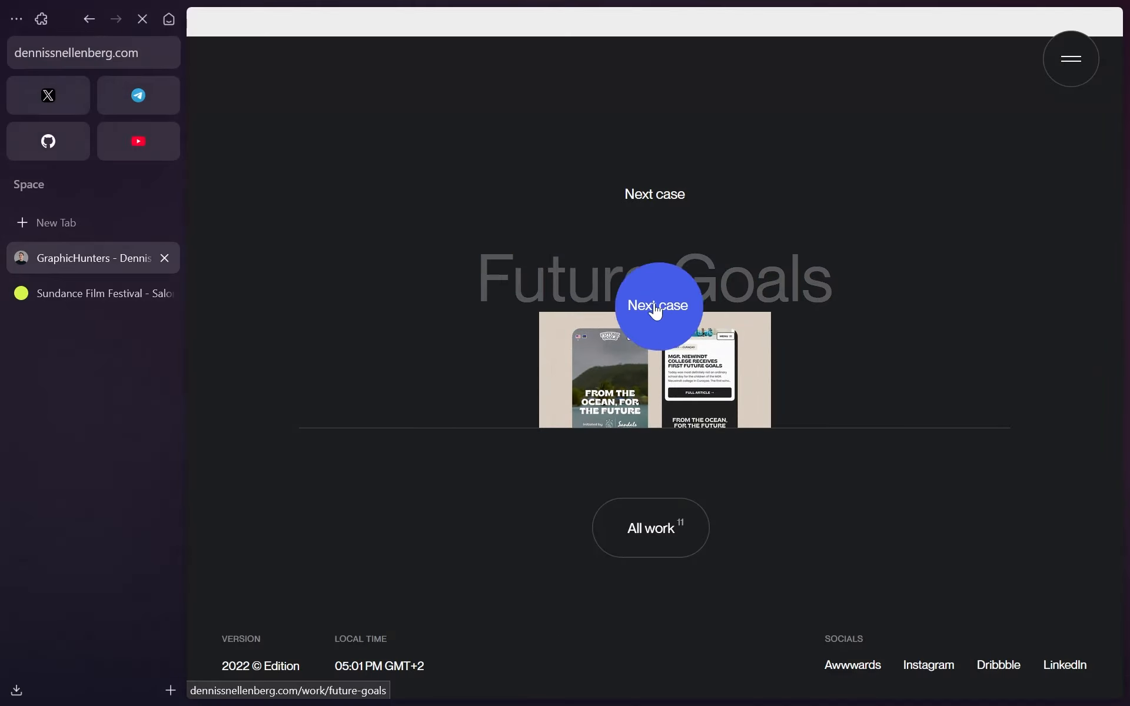
click(656, 312)
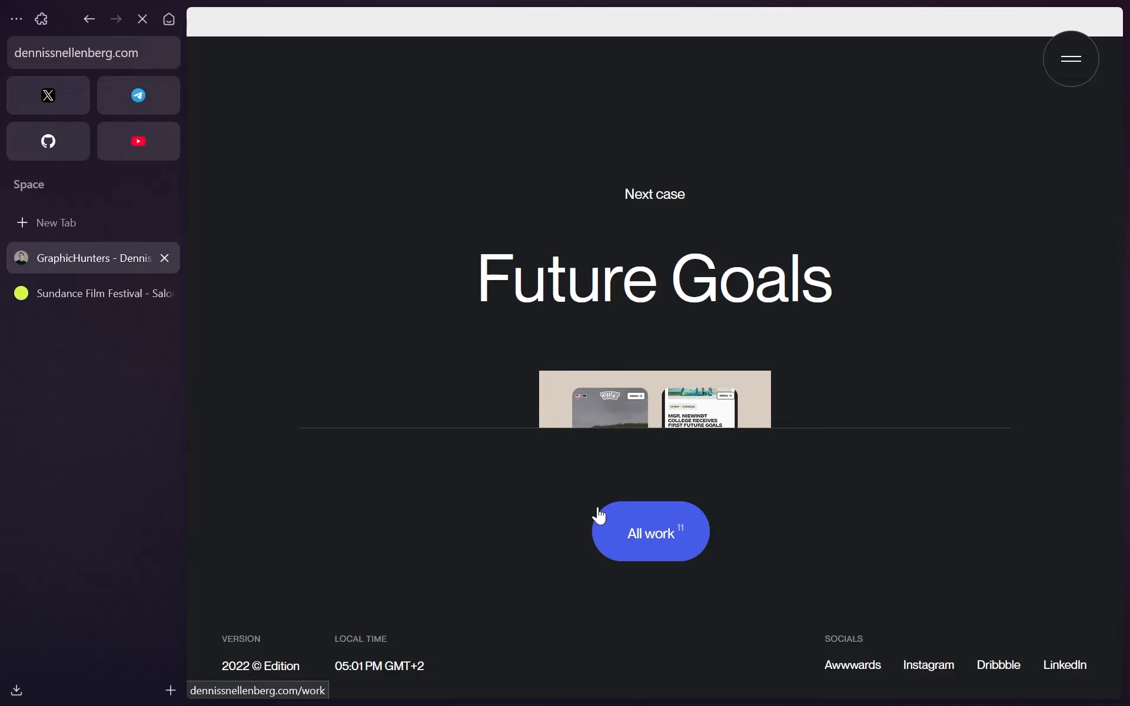
click(97, 304)
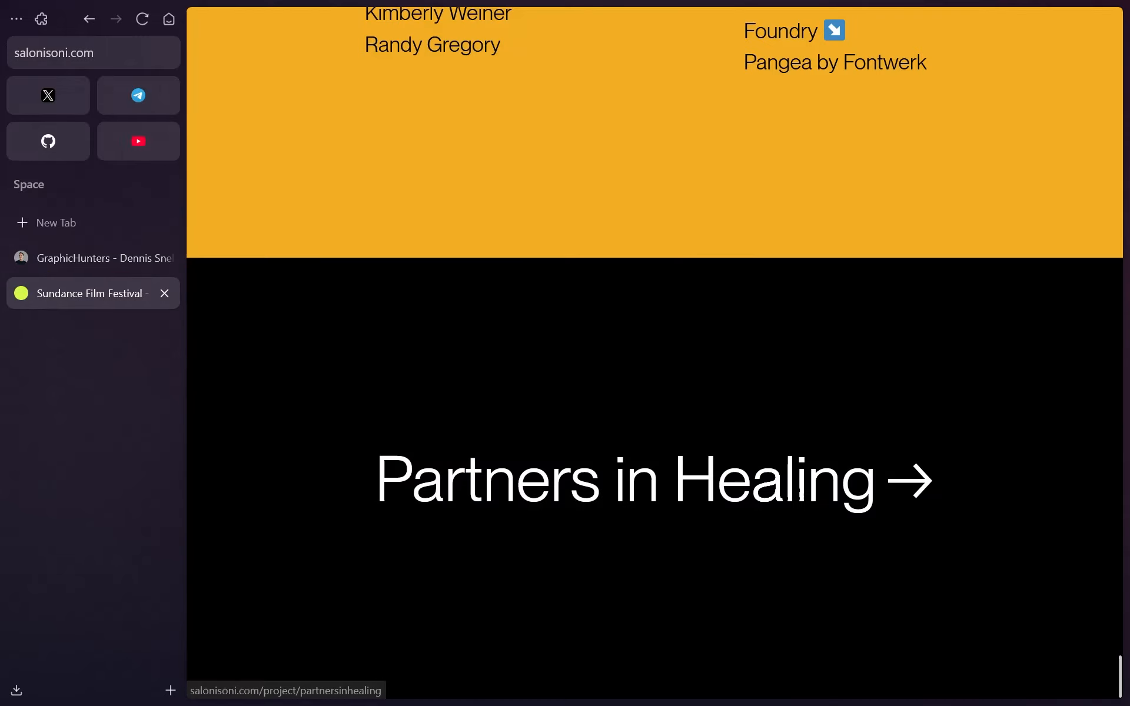
scroll(718, 353, up, 5)
scroll(719, 354, up, 5)
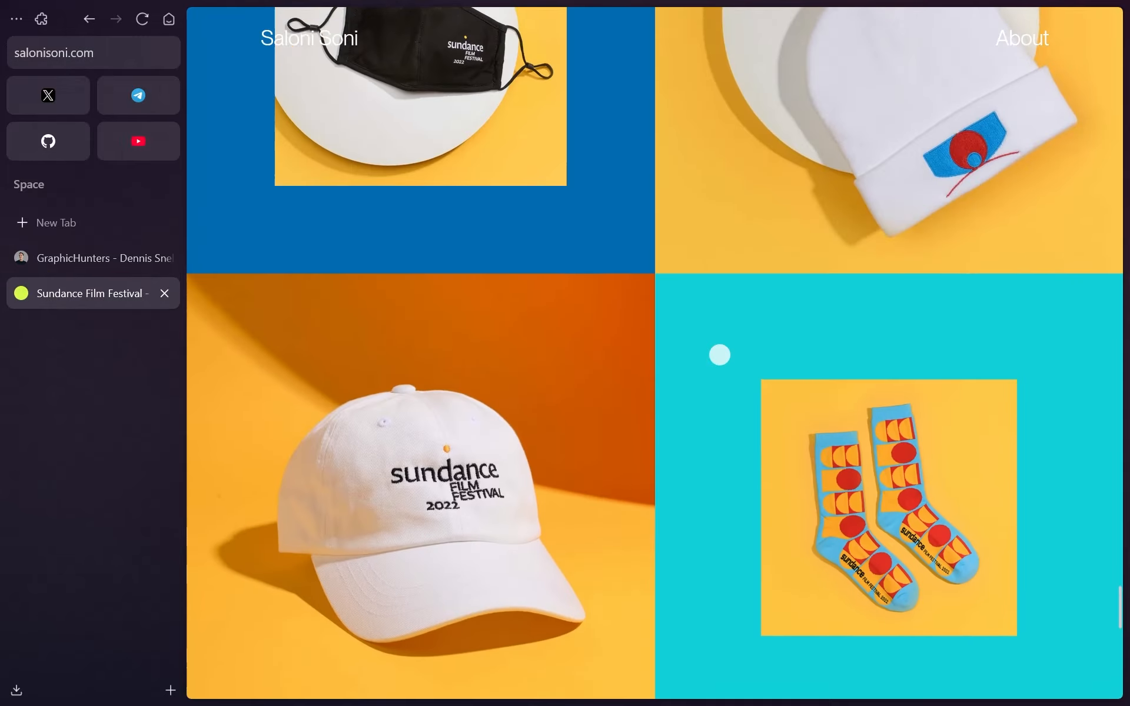
scroll(718, 354, down, 10)
scroll(718, 355, up, 7)
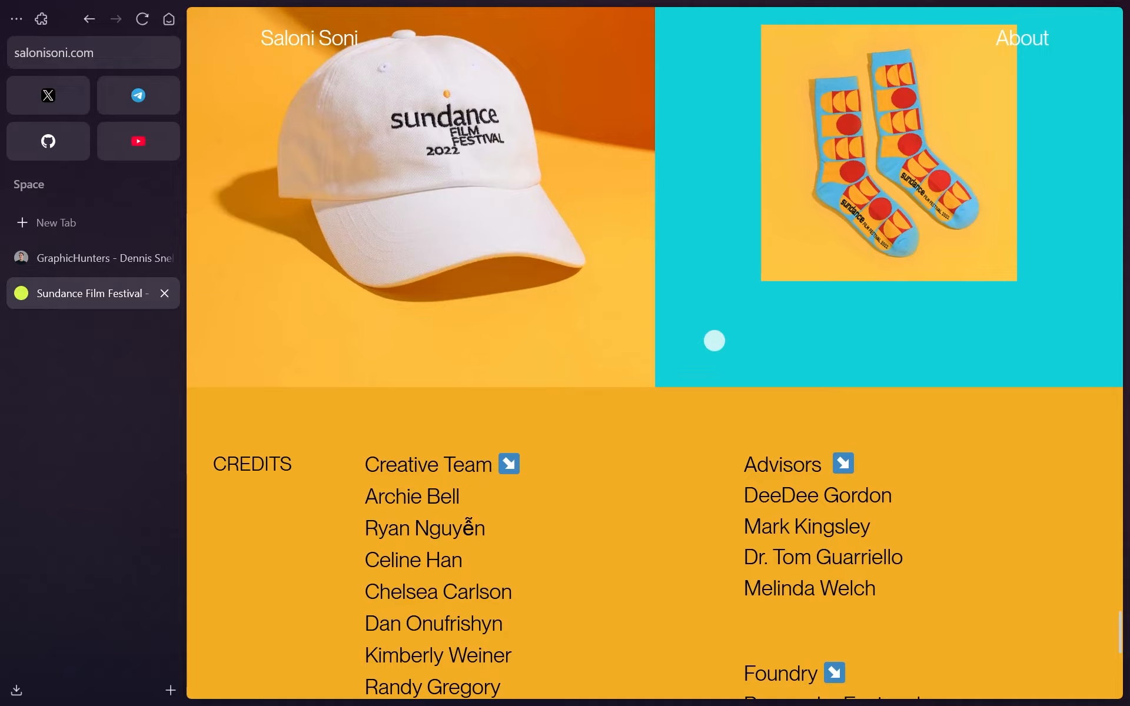
scroll(714, 341, down, 10)
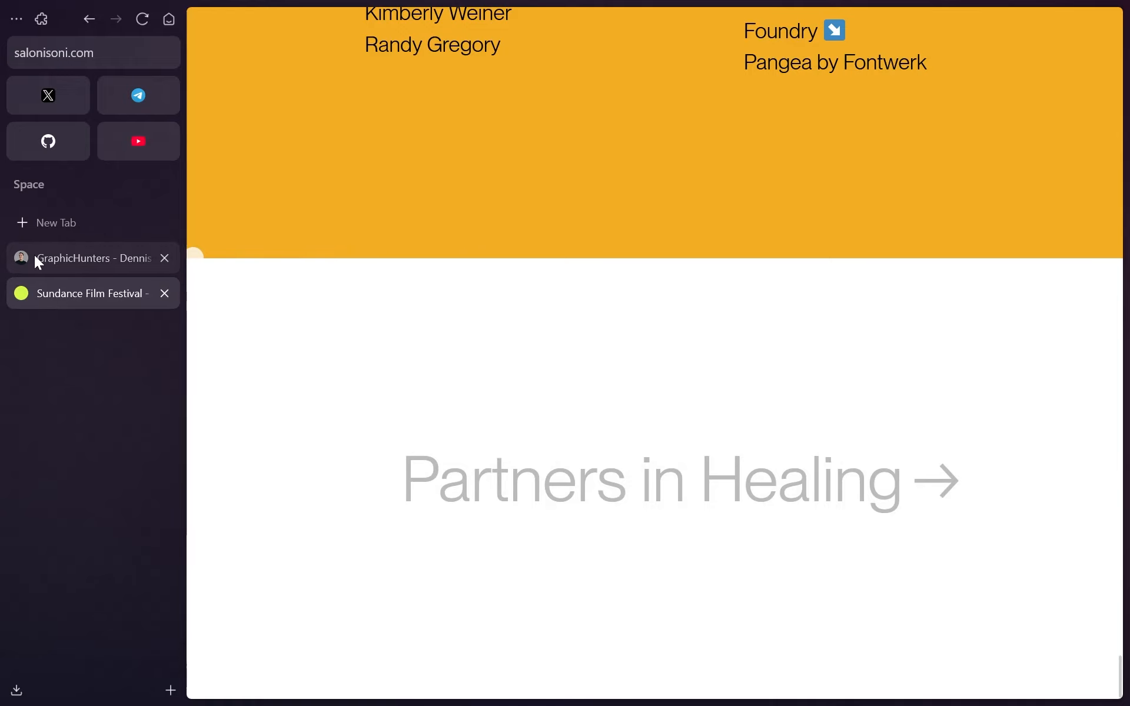
click(34, 256)
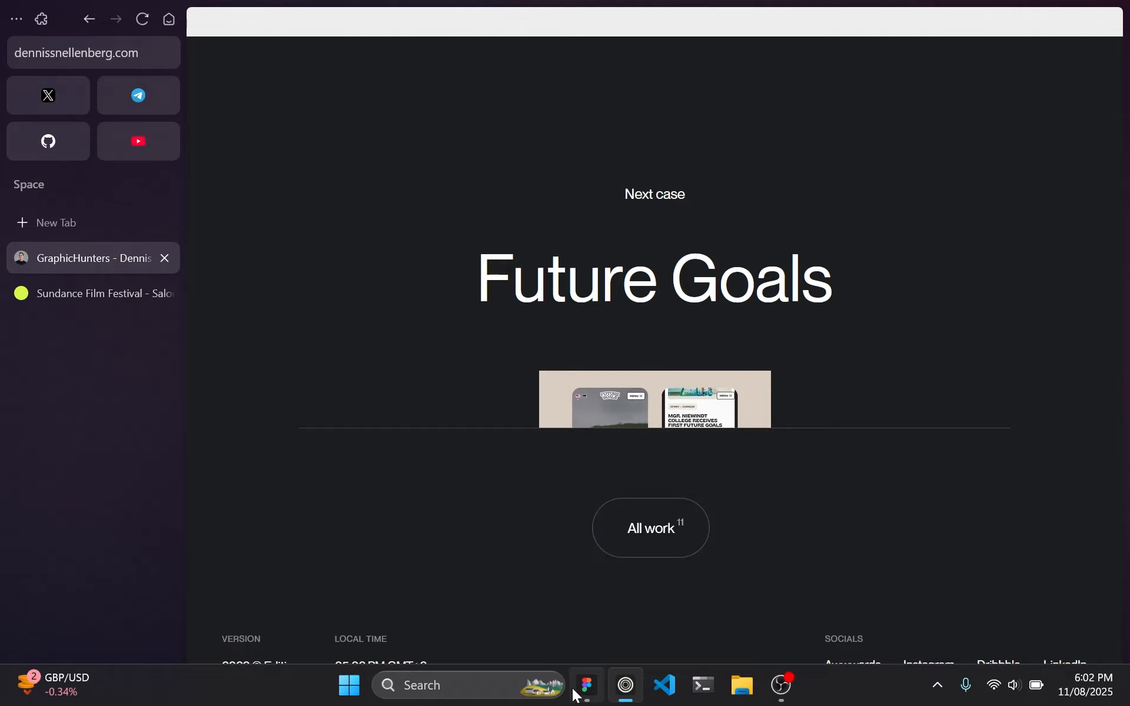
Switch back to the my-portfolio file in Figma and duplicate the work-content--type3-desktop frame
click(582, 686)
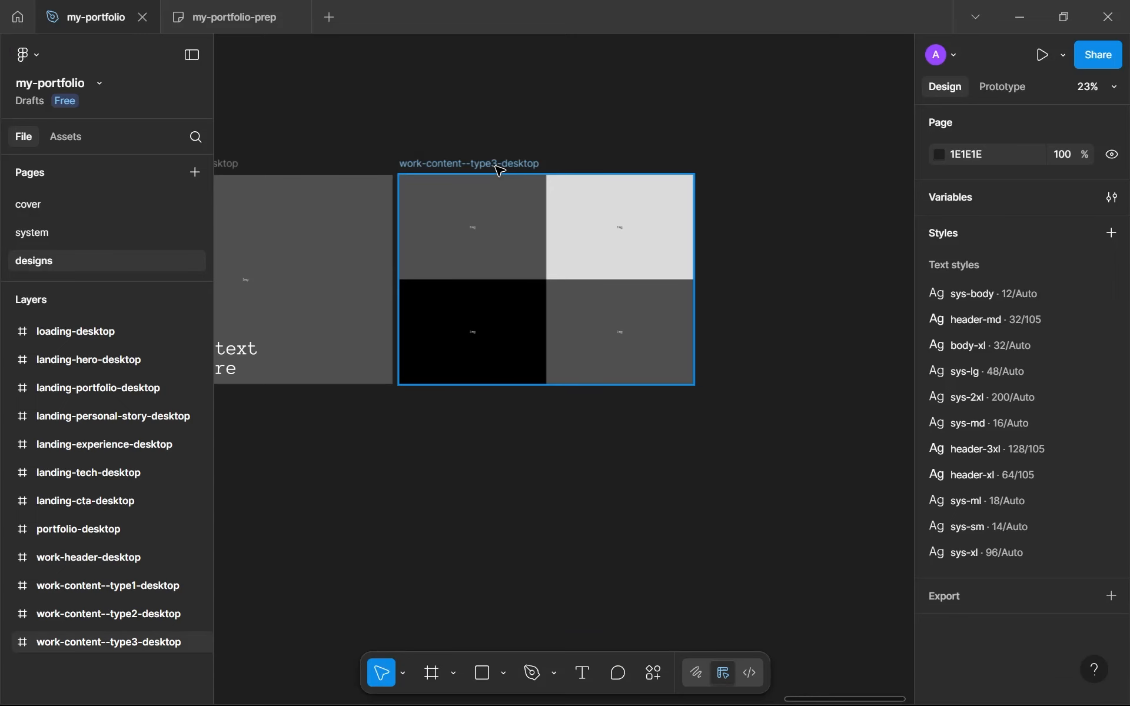
click(496, 166)
key(ctrl+d)
Delete both image rows from the duplicated work-content--type3-desktop frame
scroll(658, 218, up, 4)
drag(630, 218, 542, 212)
click(567, 235)
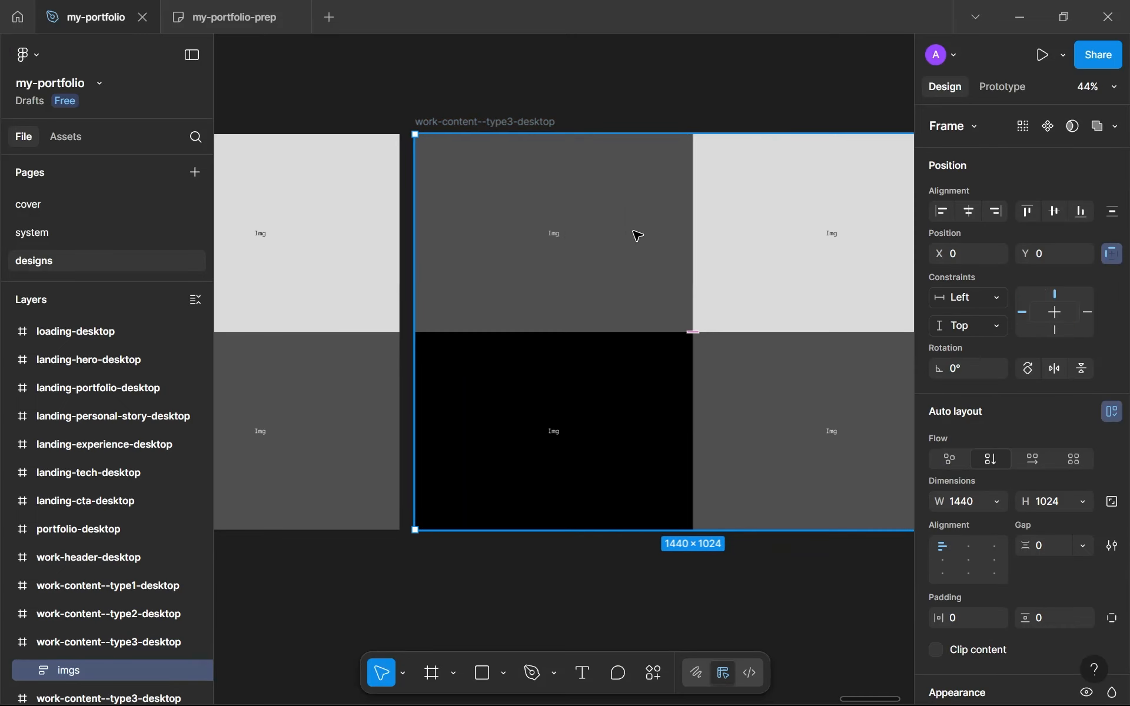
click(612, 275)
shift+click(764, 396)
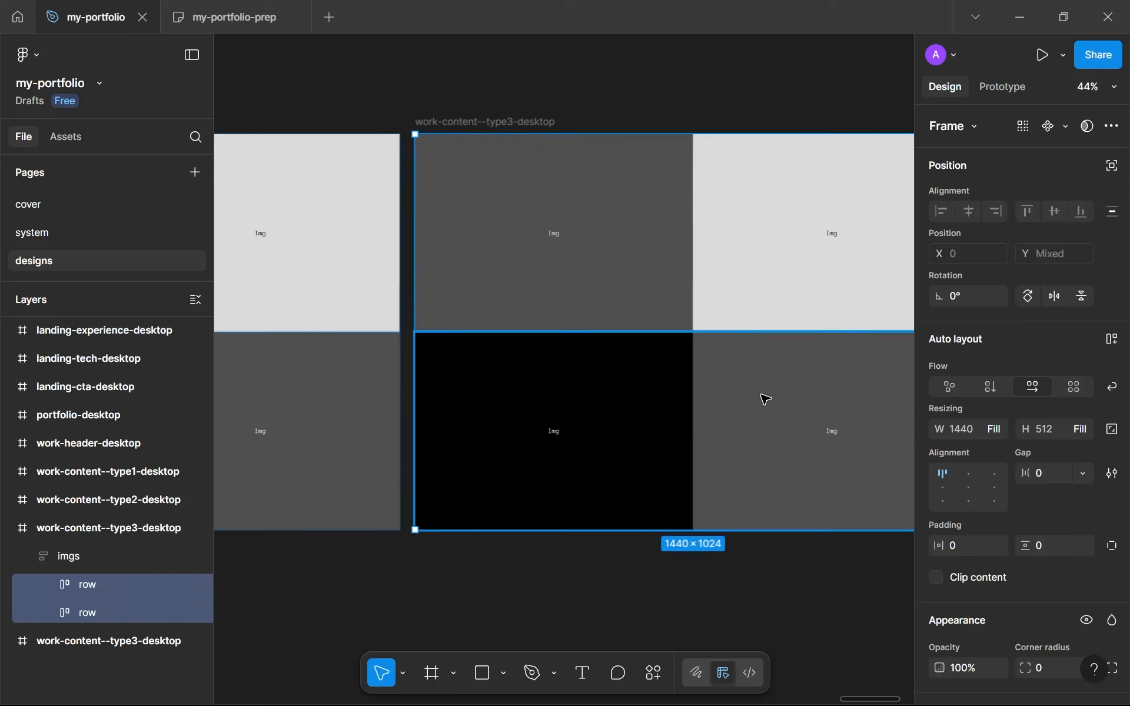
key(Delete)
Rename the emptied duplicate frame as work-footer-desktop
double_click(507, 131)
click(441, 132)
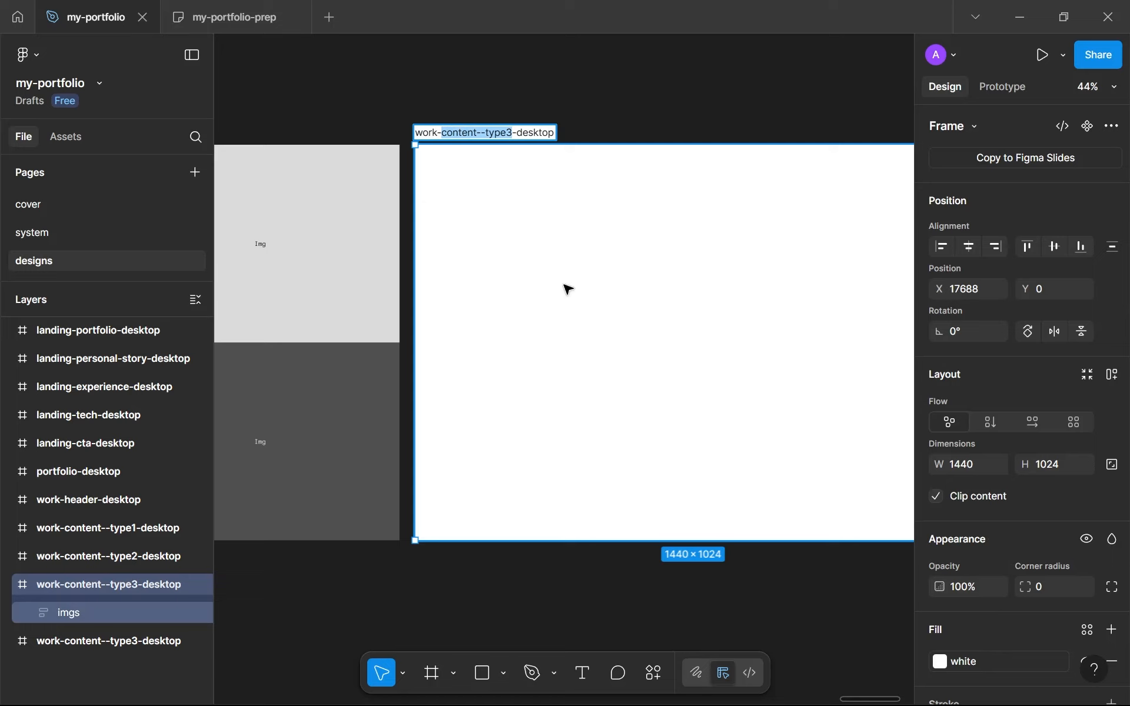
text(c)
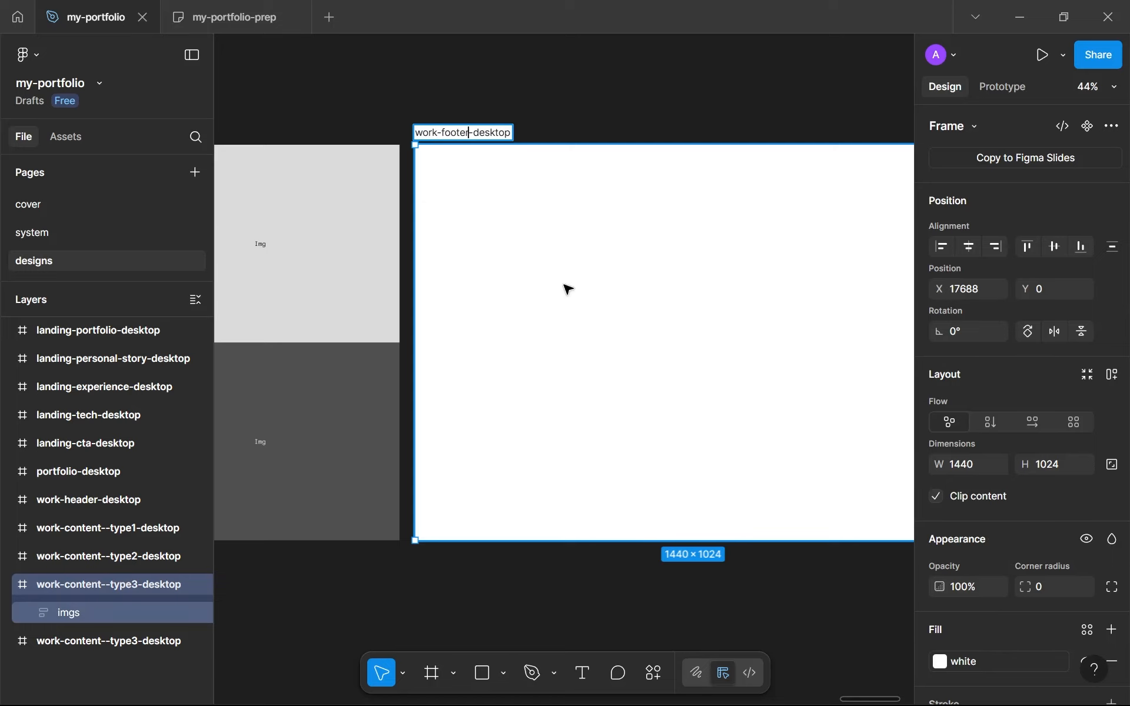
key(Return)
Look through the earlier landing and portfolio frames for footer links that can be reused
scroll(547, 284, down, 5)
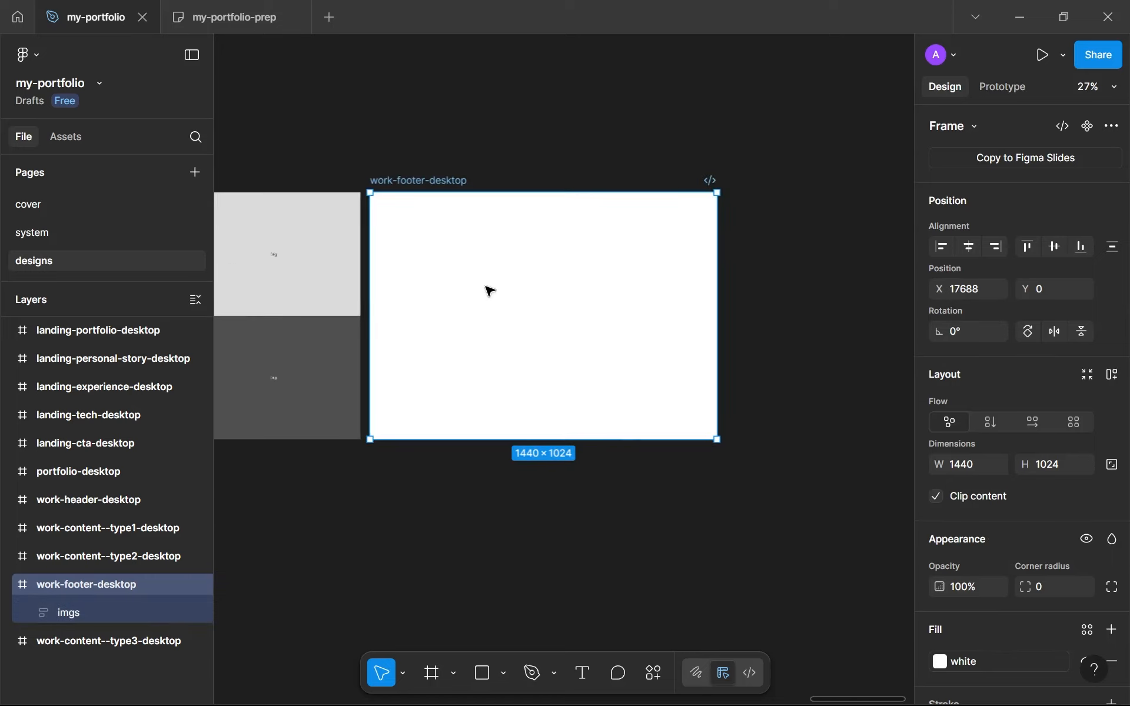
scroll(489, 291, down, 10)
scroll(343, 291, down, 4)
drag(343, 292, 436, 291)
scroll(415, 293, up, 1)
scroll(403, 293, down, 3)
drag(318, 293, 653, 276)
scroll(552, 273, up, 3)
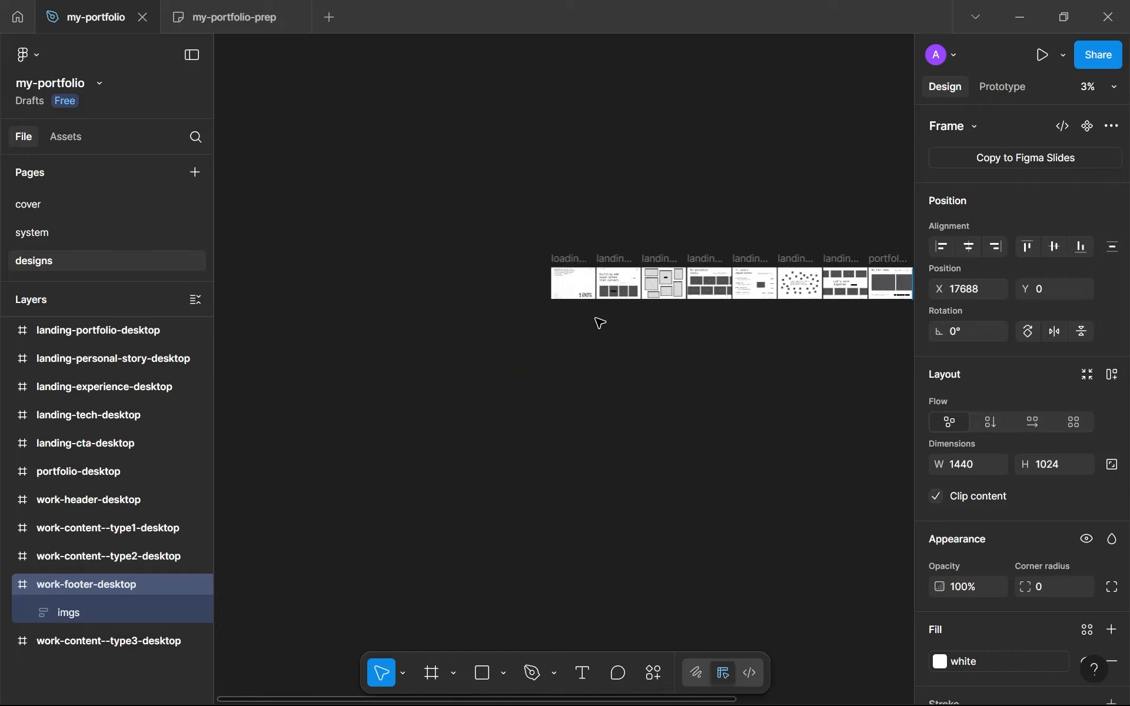
scroll(641, 325, up, 10)
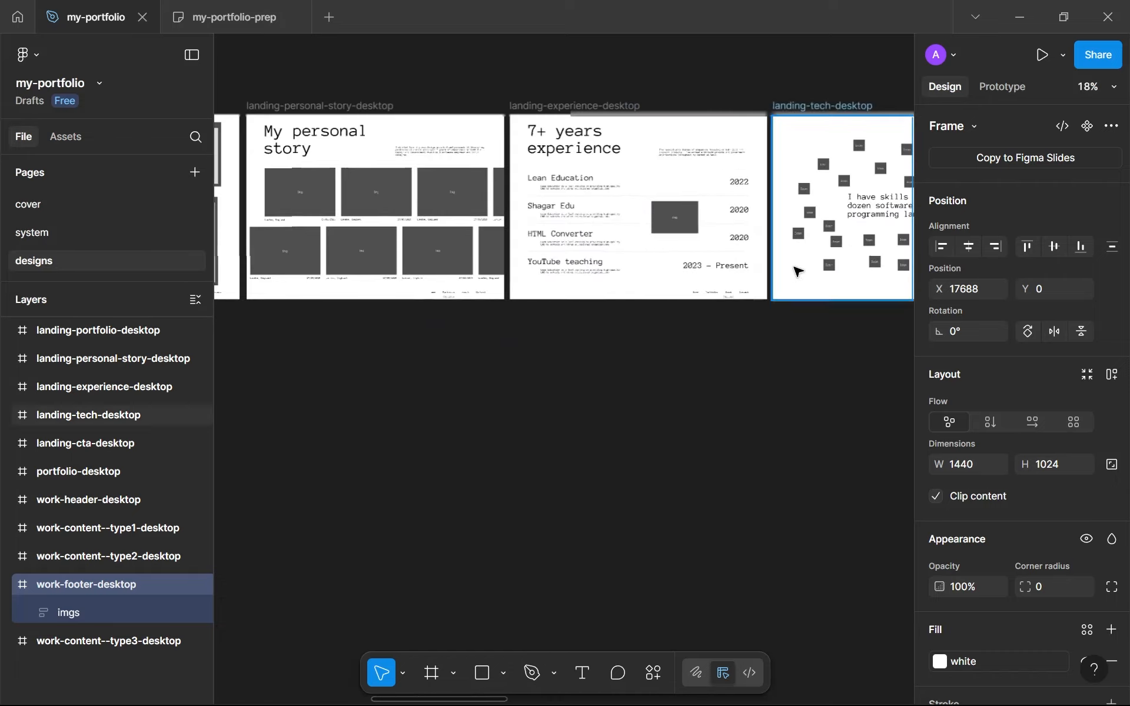
scroll(797, 271, up, 1)
drag(799, 268, 486, 276)
drag(843, 188, 552, 237)
scroll(552, 237, up, 1)
drag(817, 251, 606, 272)
drag(749, 280, 467, 290)
drag(718, 257, 423, 231)
scroll(637, 214, down, 4)
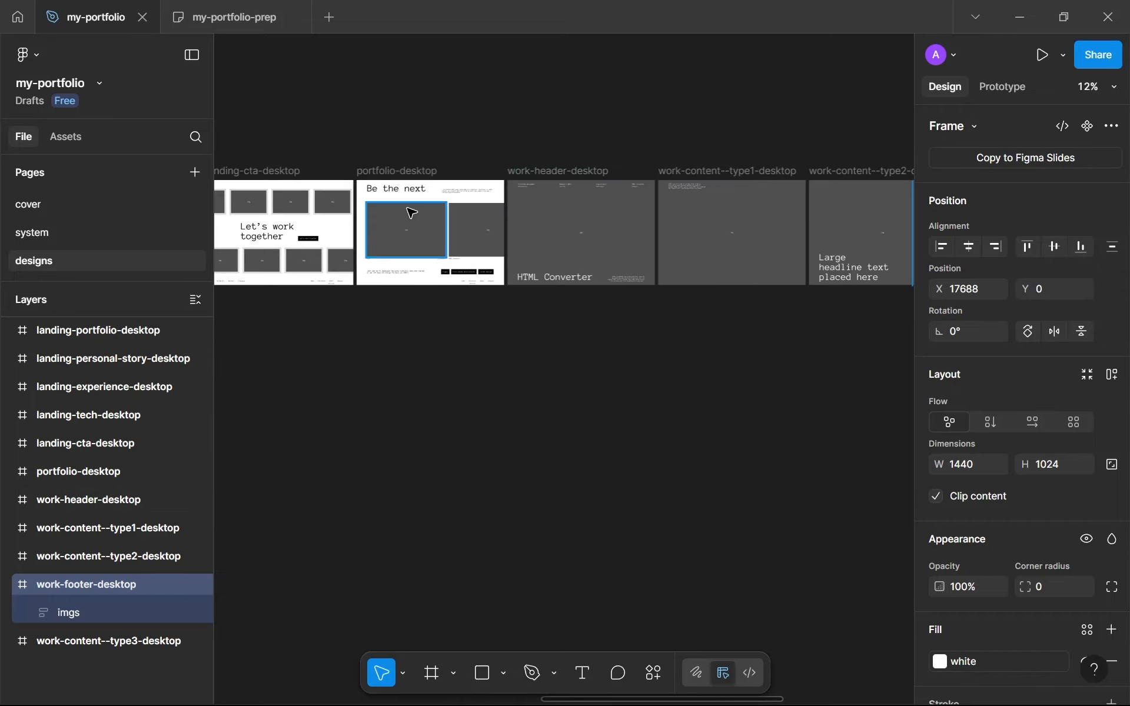
scroll(404, 211, up, 10)
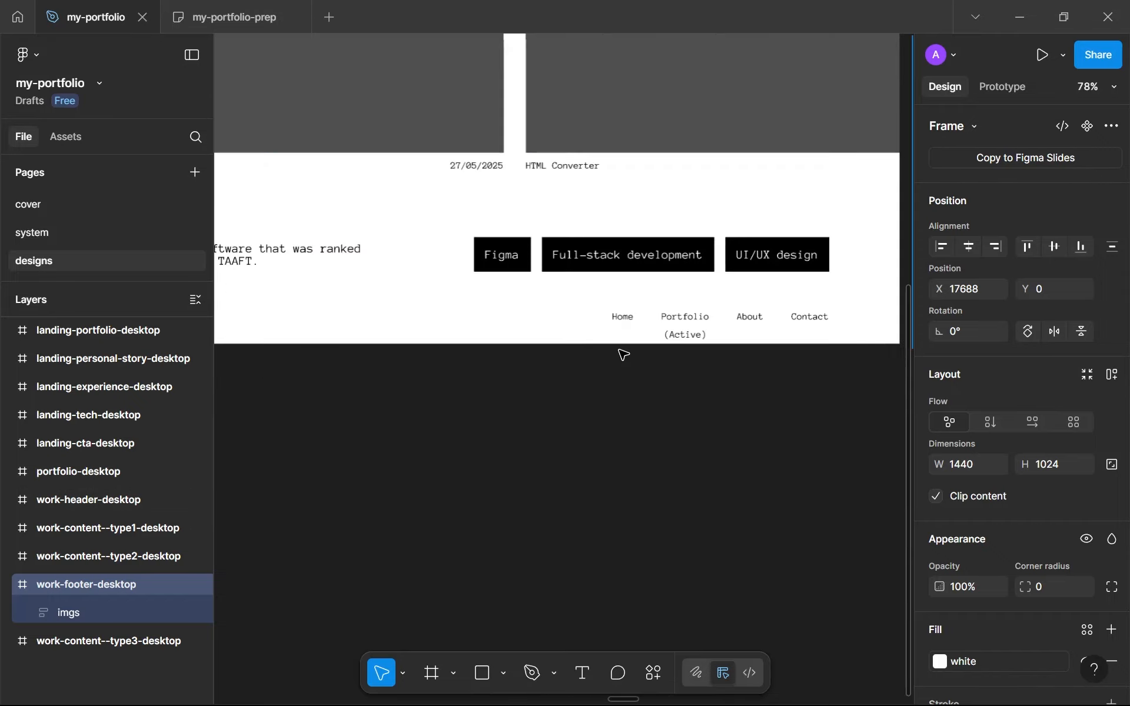
scroll(624, 354, down, 12)
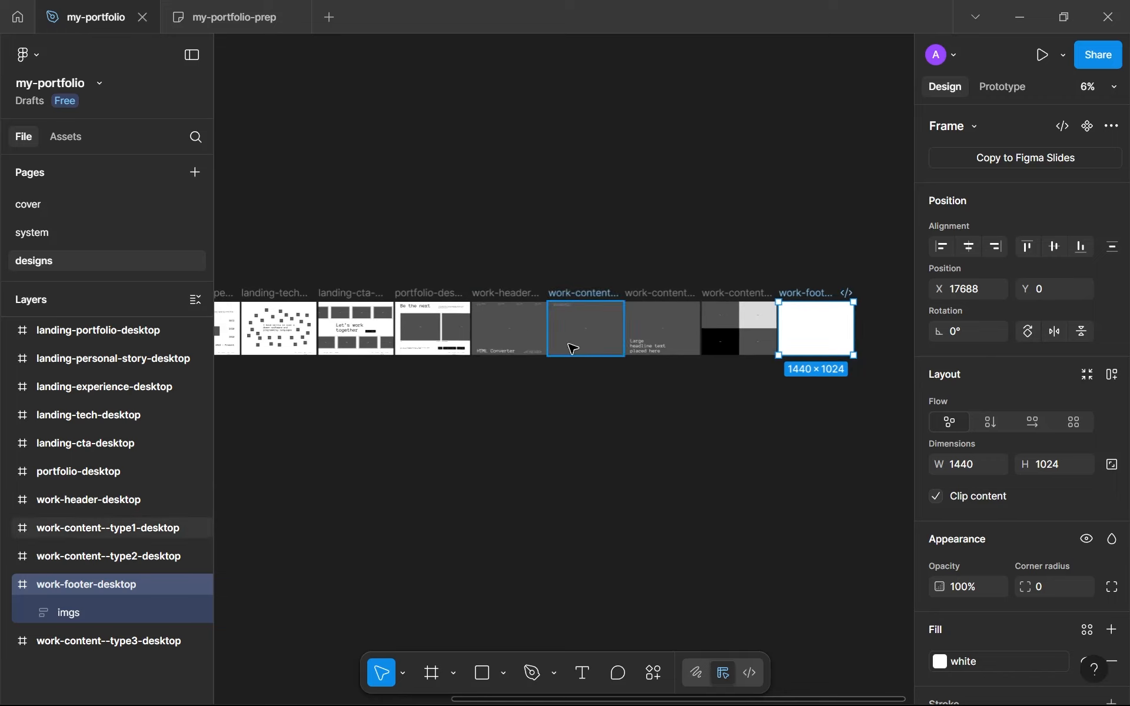
drag(328, 321, 483, 284)
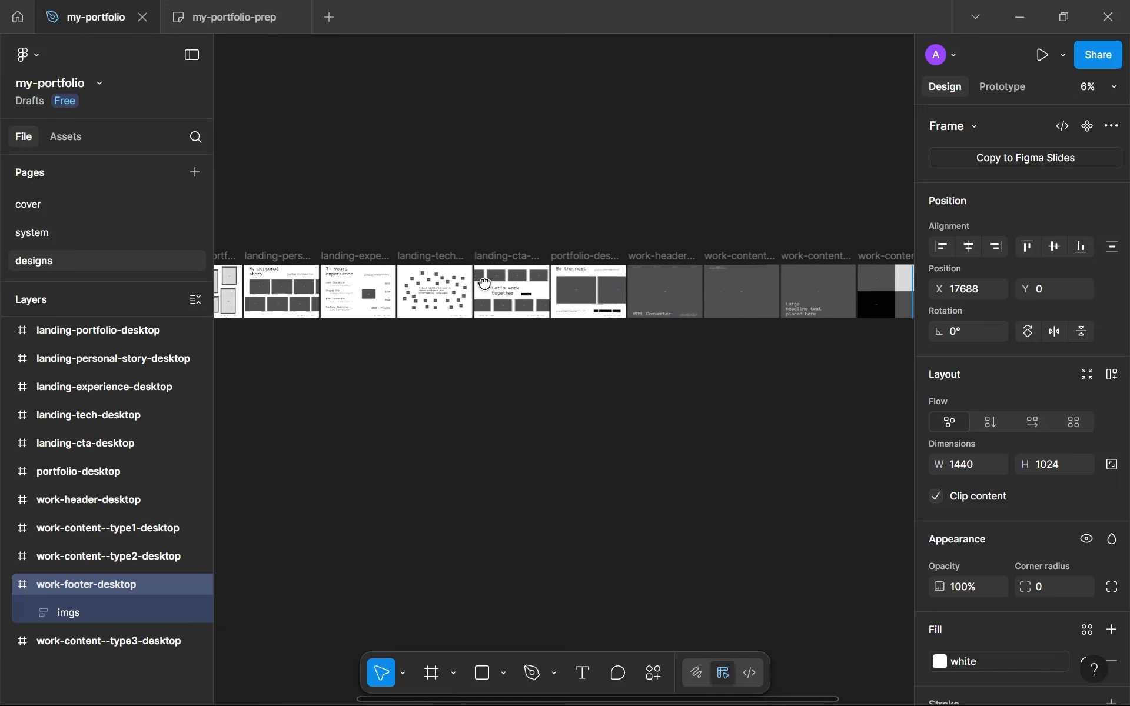
scroll(484, 284, up, 10)
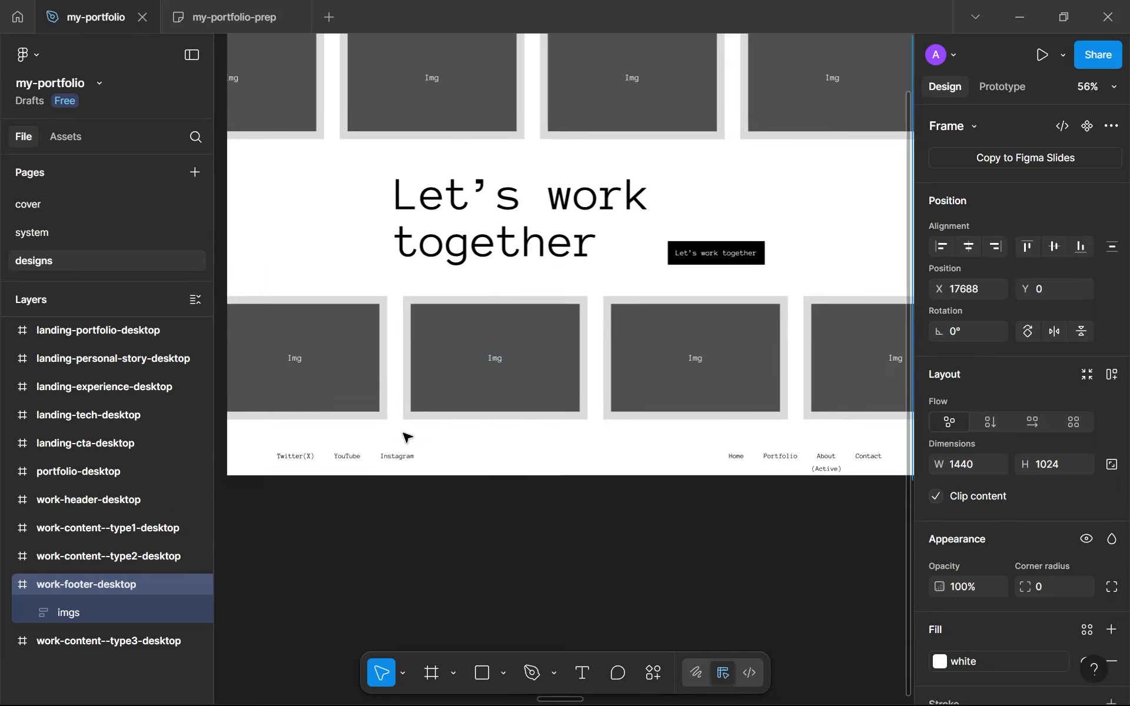
Wrap the socials and nav-links groups of landing-cta-desktop in one auto layout frame and name it footer
click(353, 456)
shift+click(873, 458)
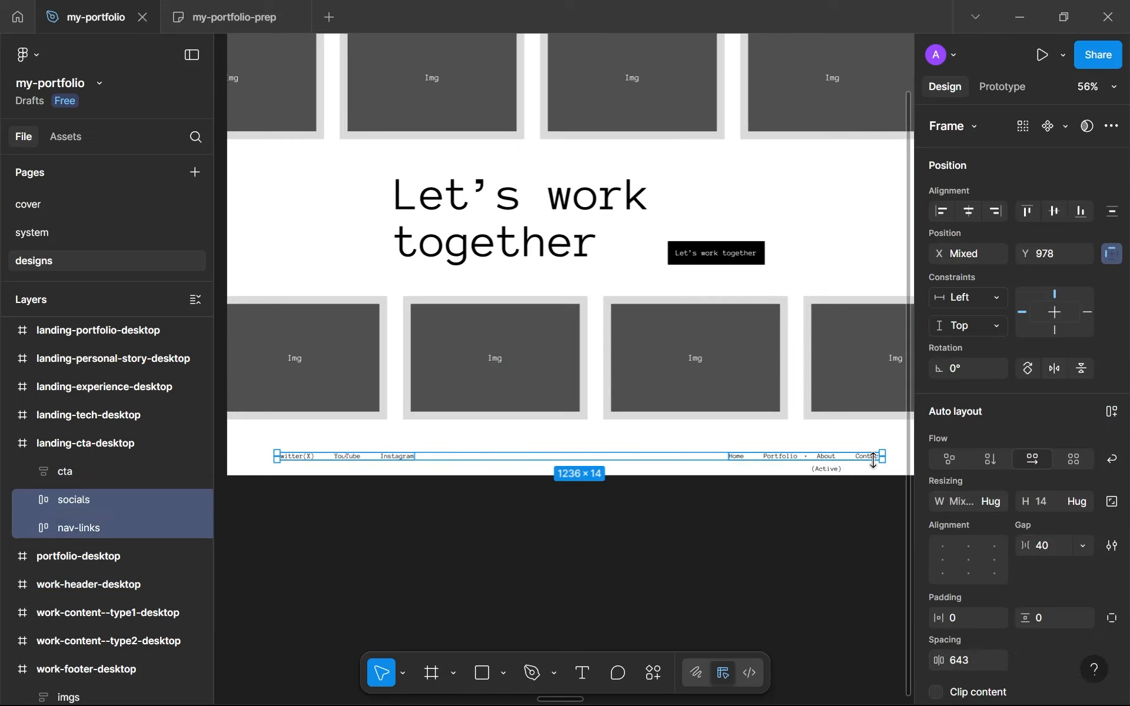
key(shift+a)
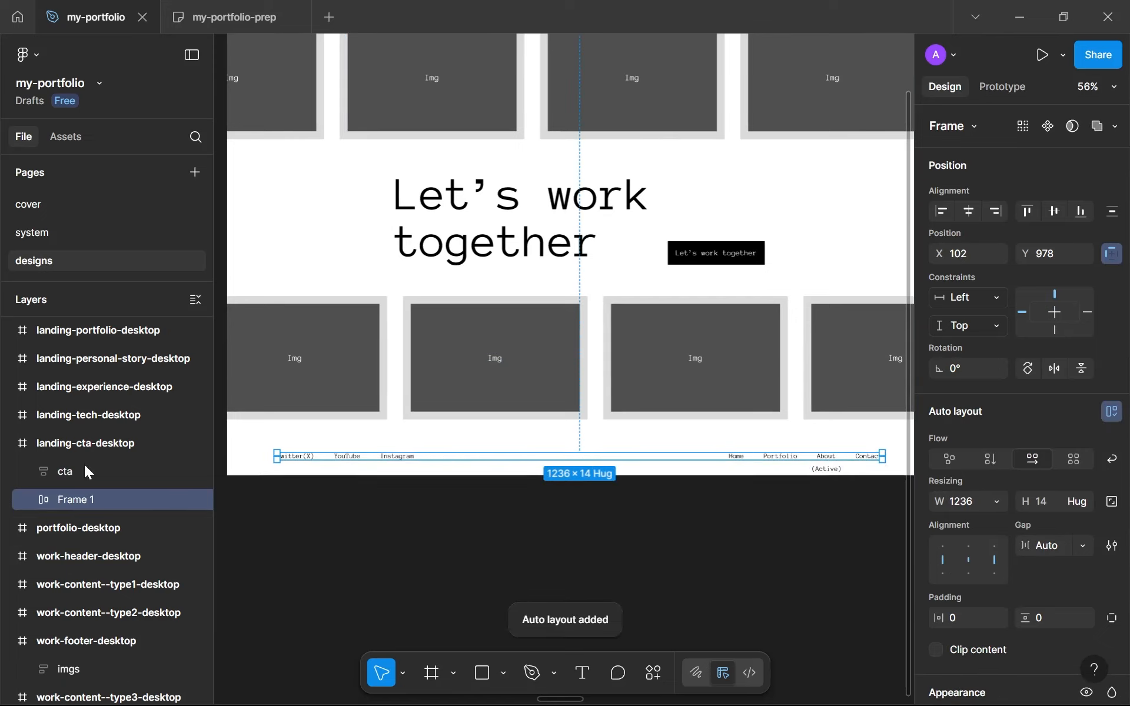
double_click(100, 497)
text(footer)
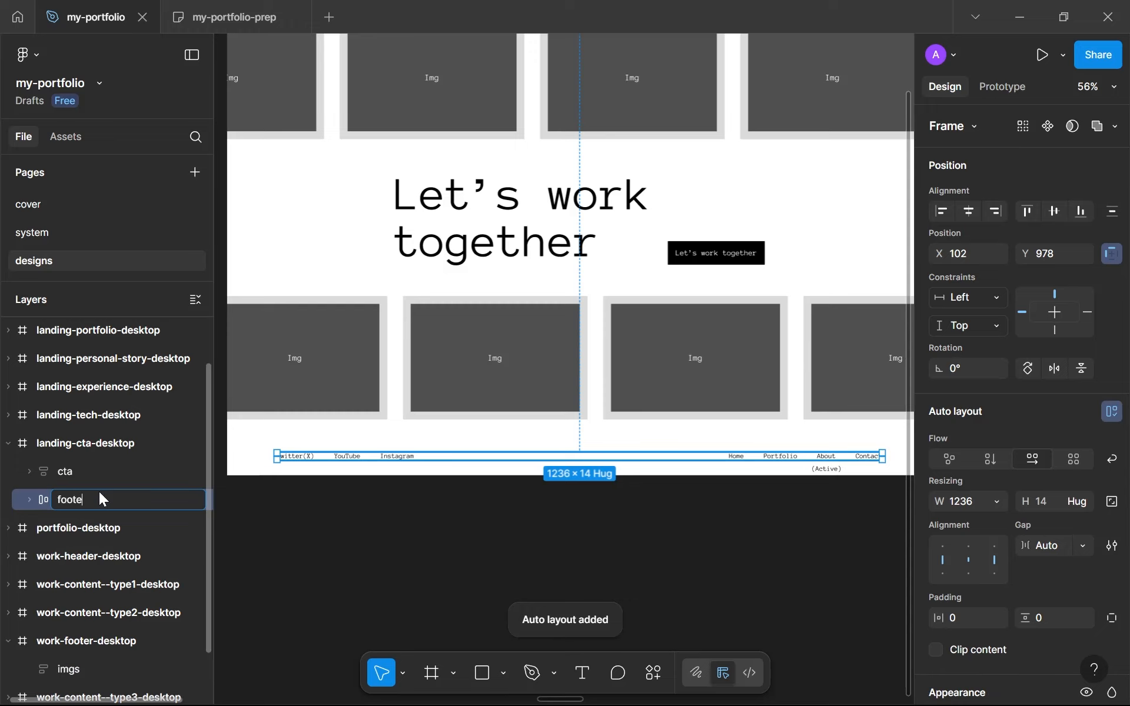
key(Return)
Copy the footer from landing-cta-desktop into the work-footer-desktop frame at the same position
scroll(656, 363, down, 3)
scroll(656, 363, down, 10)
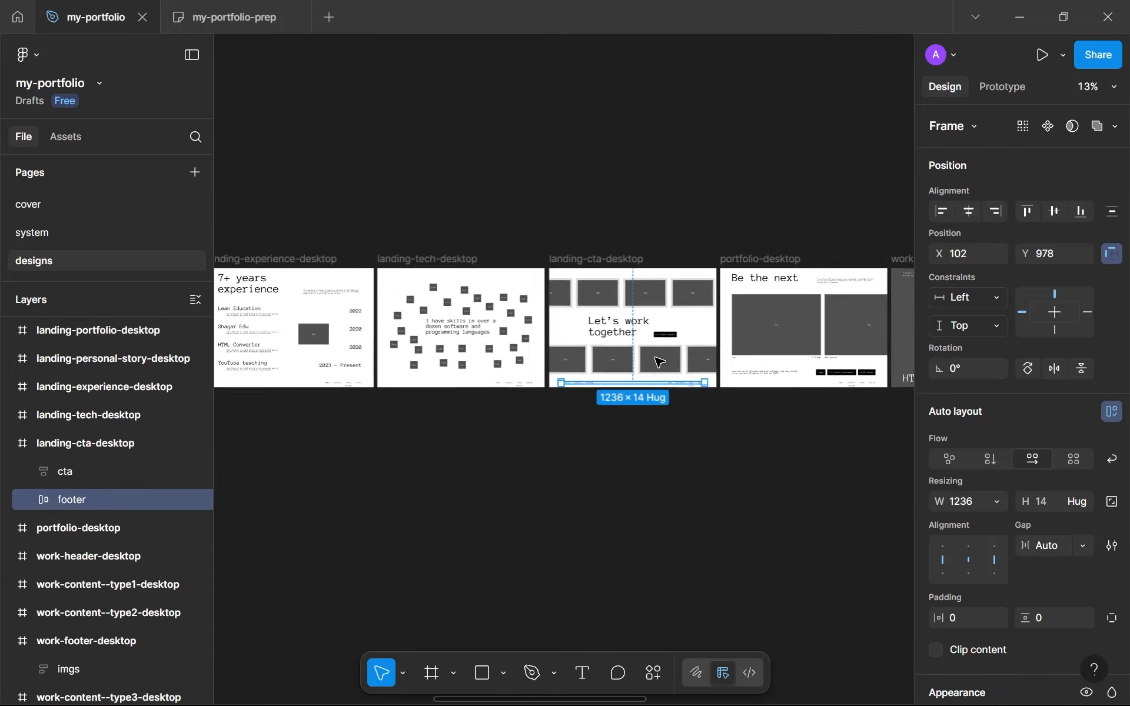
click(643, 276)
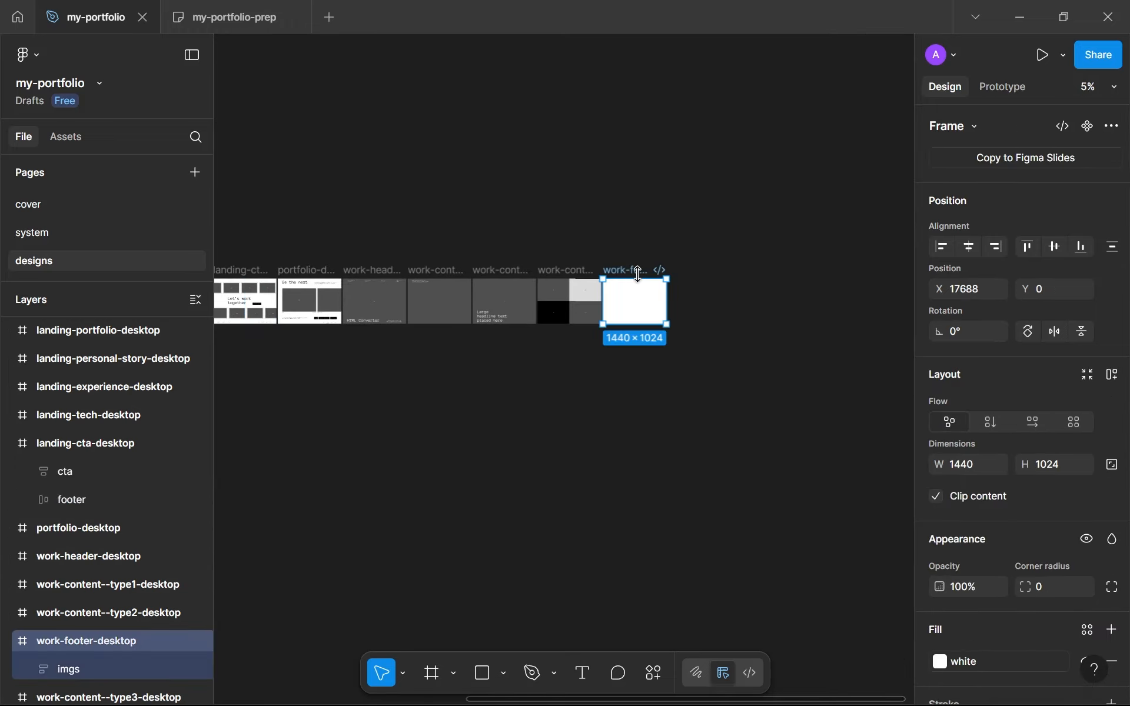
click(638, 322)
scroll(648, 300, up, 5)
scroll(647, 353, up, 7)
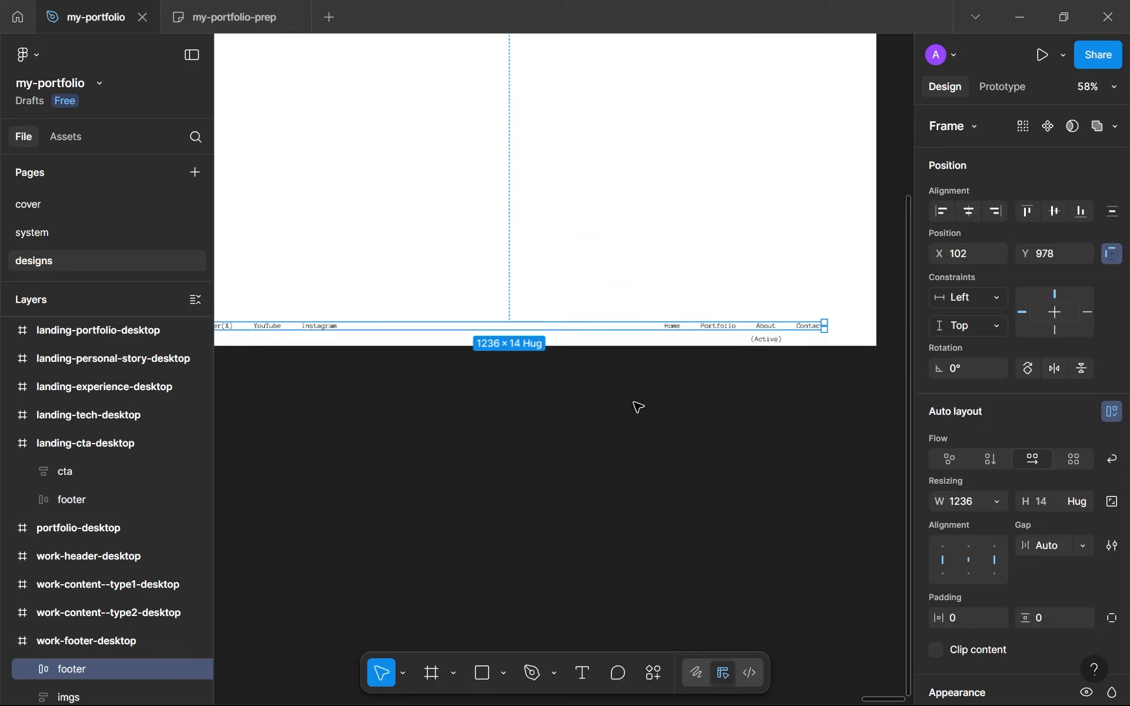
key(alt)
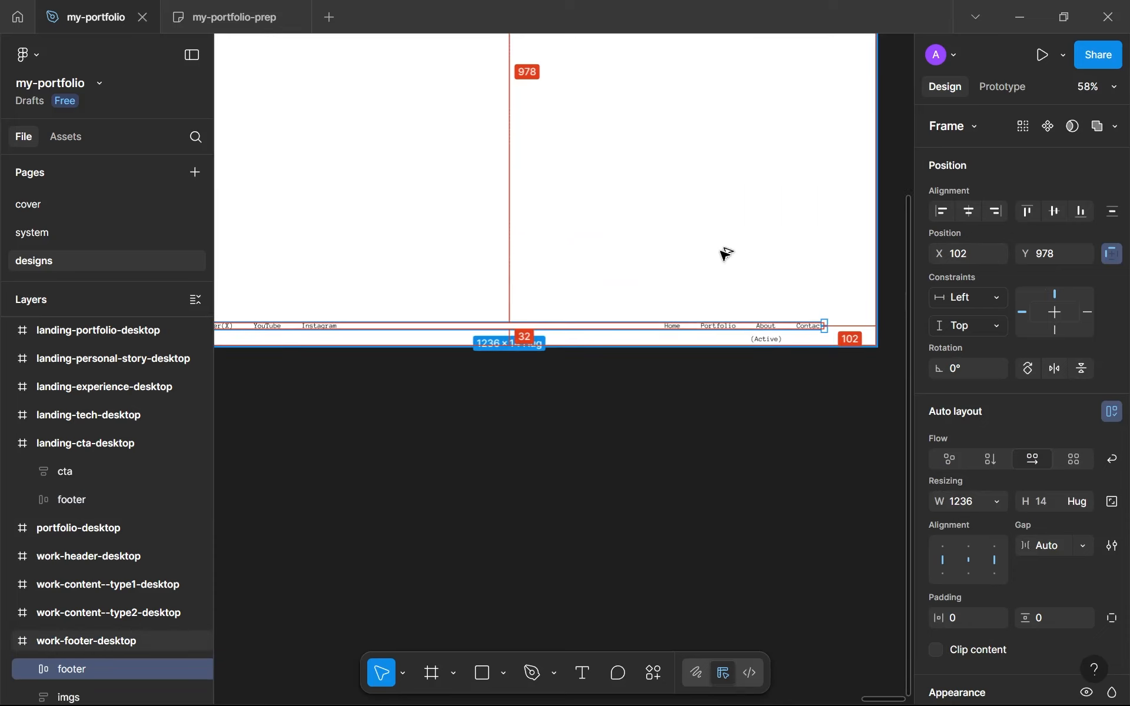
click(563, 396)
scroll(547, 388, down, 5)
scroll(576, 495, up, 4)
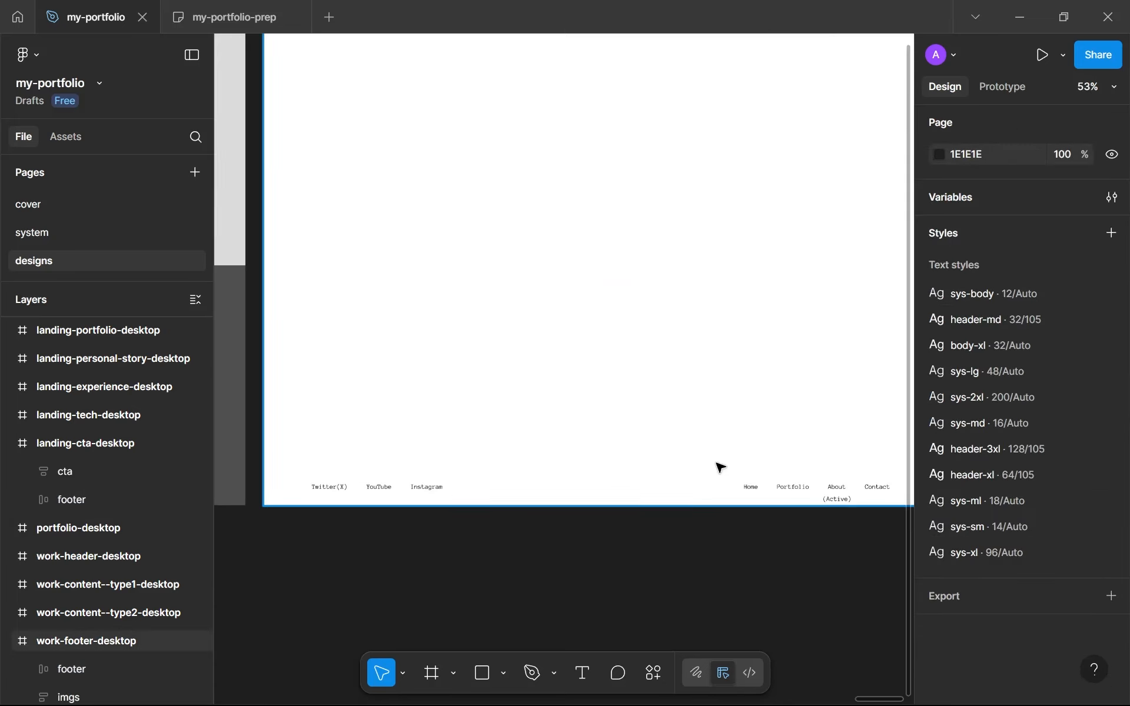
scroll(628, 434, up, 3)
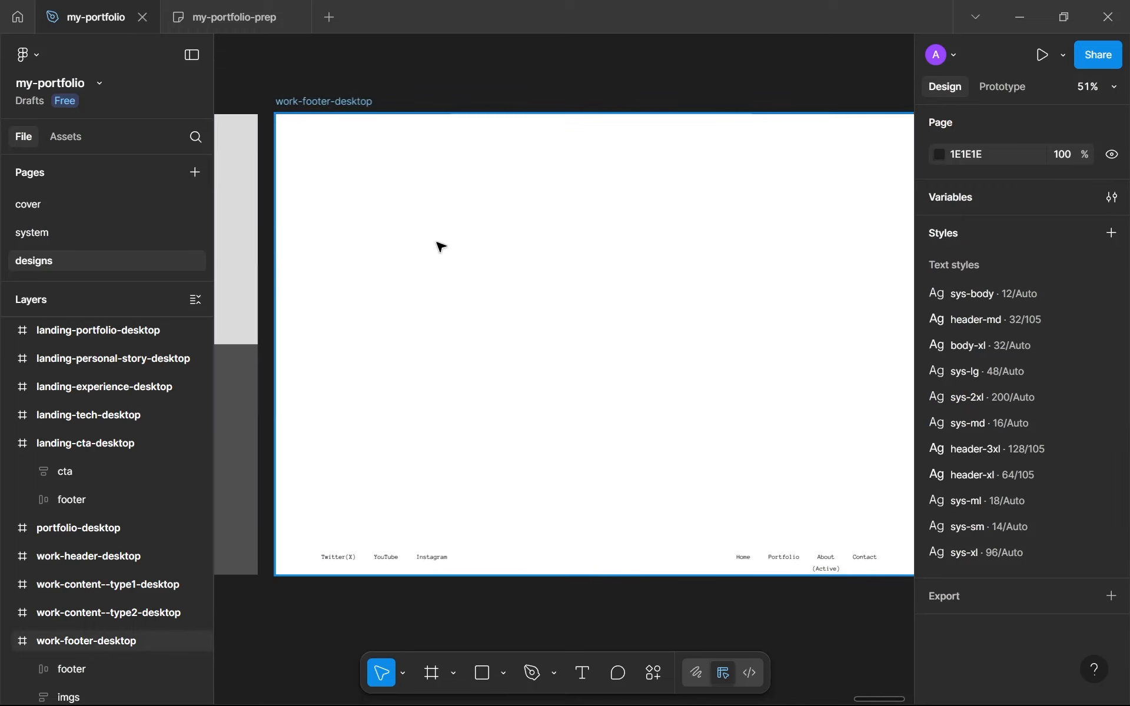
key(r)
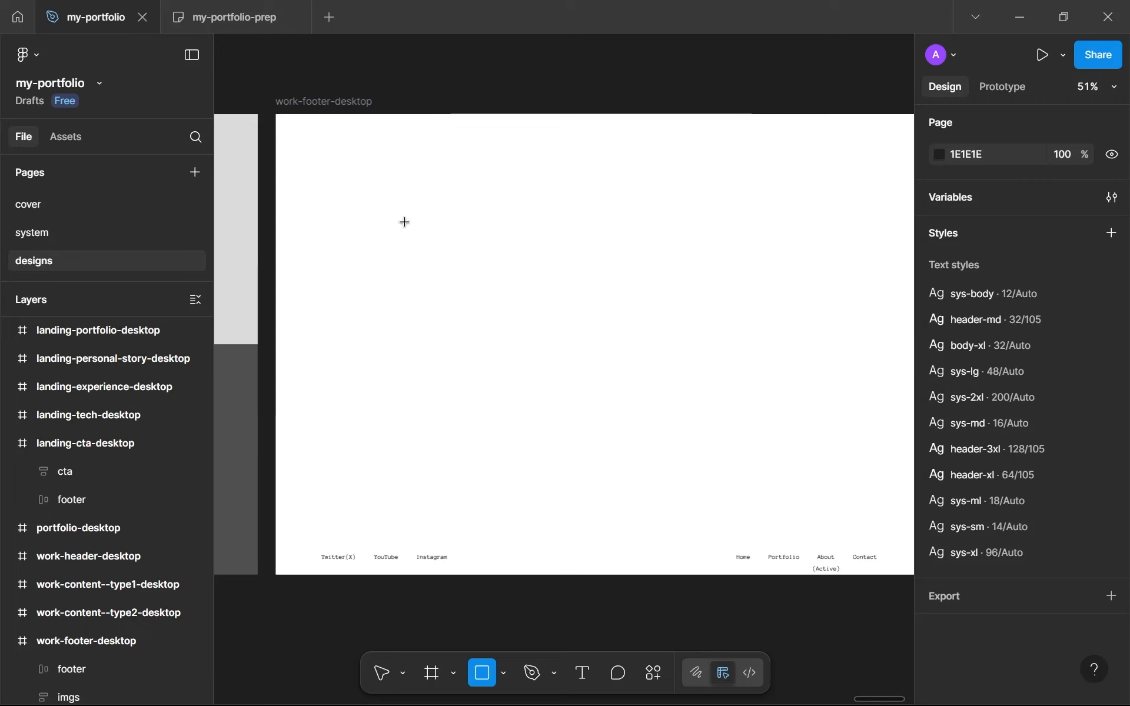
scroll(405, 222, down, 3)
key(v)
Copy an image screen frame from the top row of landing-cta-desktop into work-footer-desktop, placing it at about X 300, Y 260
scroll(351, 259, down, 5)
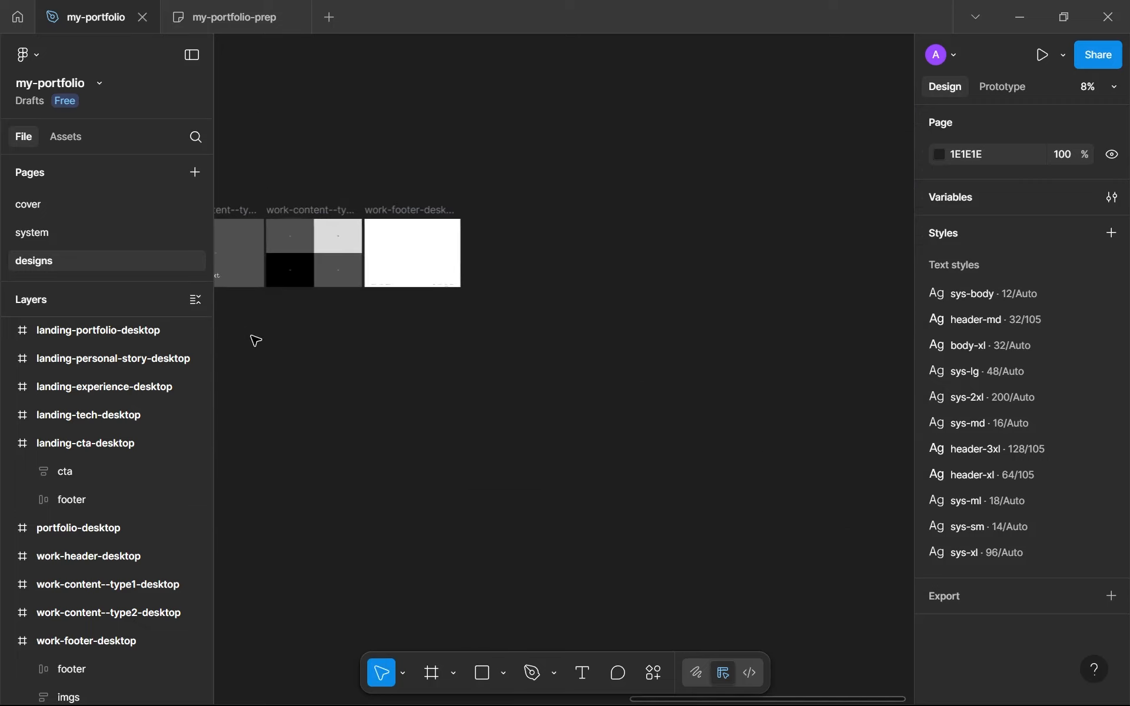
drag(256, 340, 871, 274)
scroll(640, 294, up, 8)
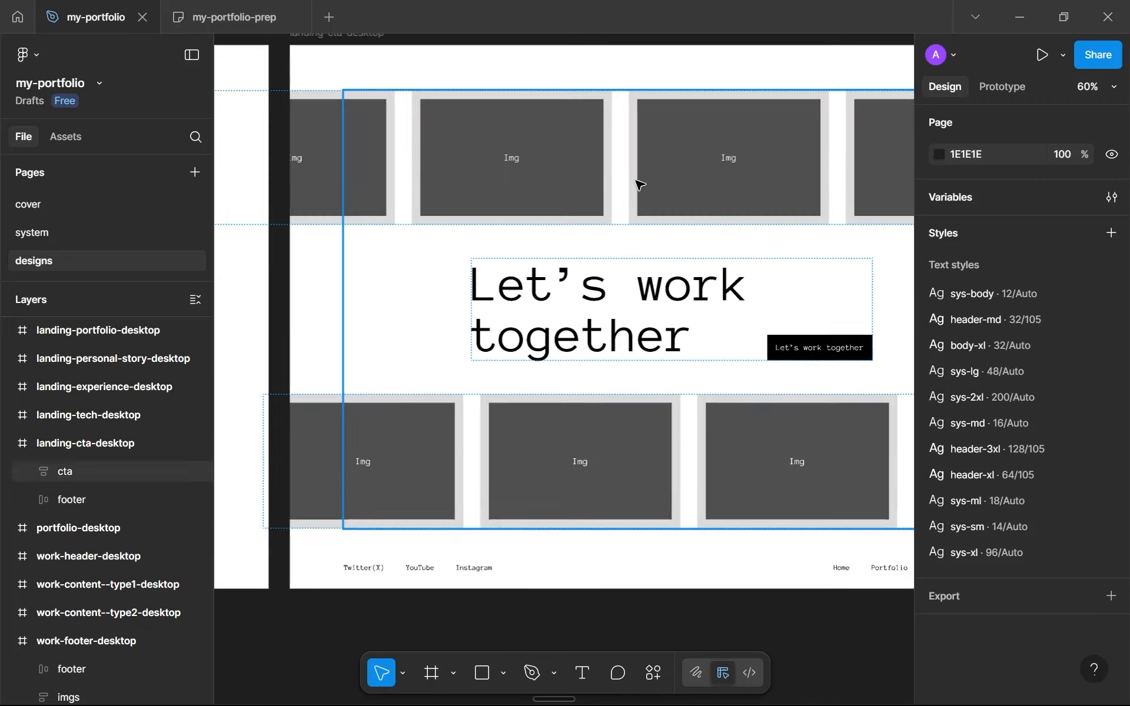
click(580, 177)
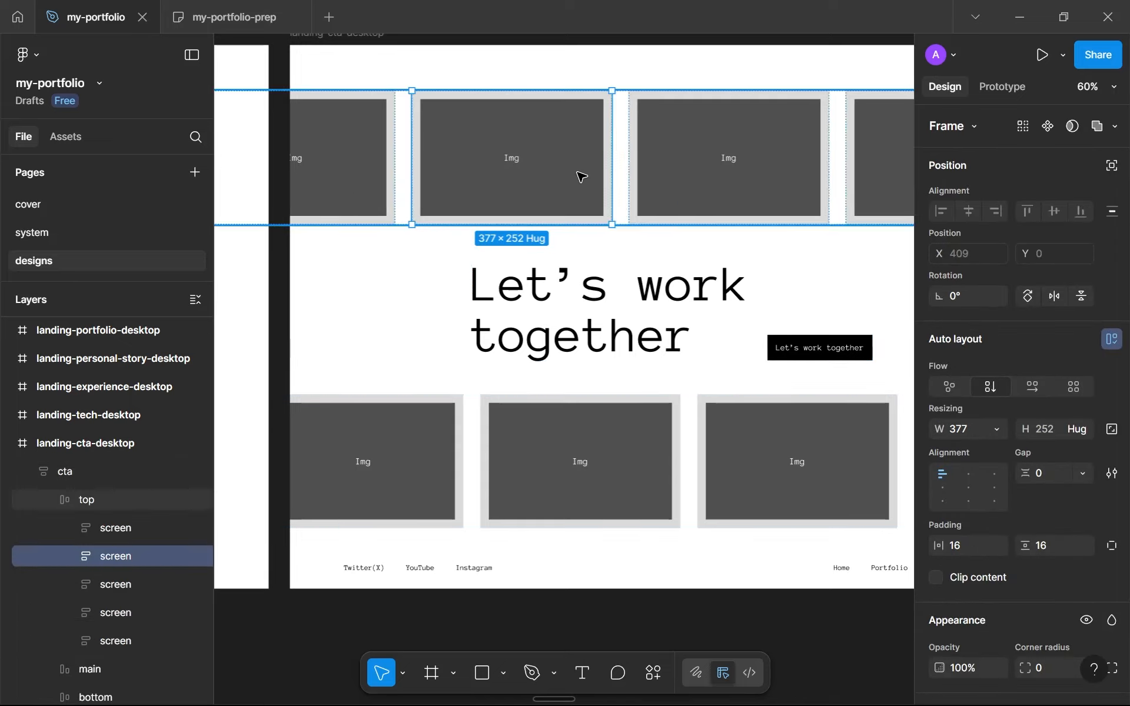
scroll(571, 156, up, 3)
scroll(574, 156, down, 6)
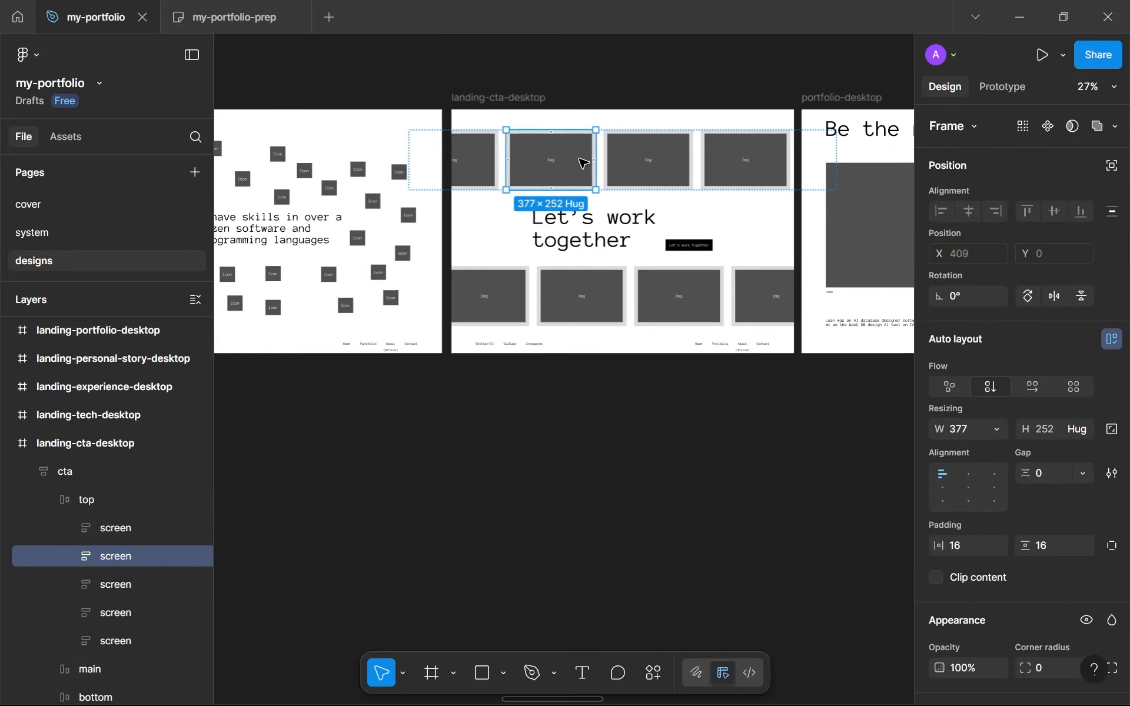
scroll(583, 164, down, 3)
scroll(714, 212, up, 4)
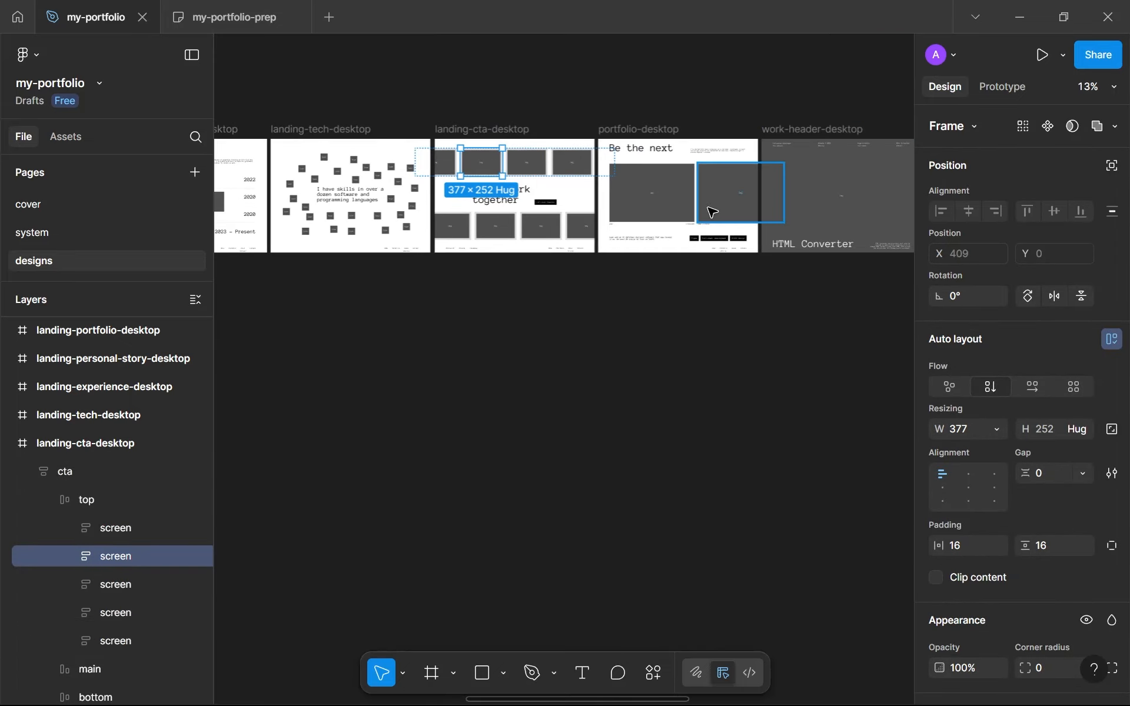
scroll(308, 198, up, 2)
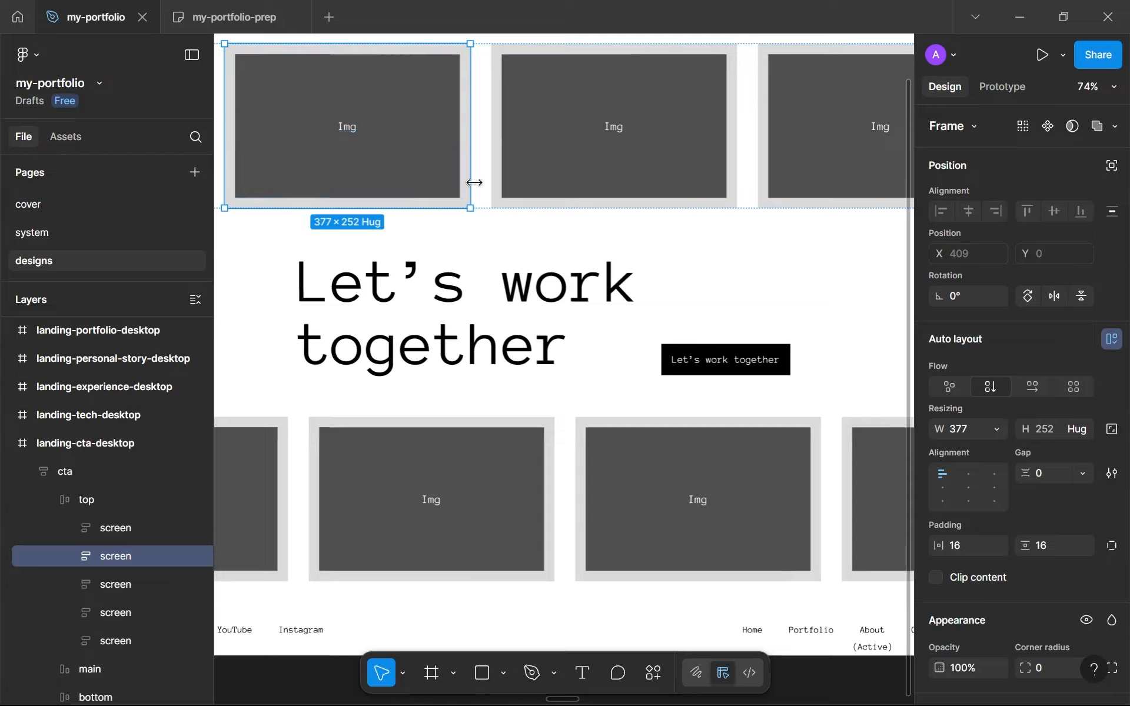
scroll(513, 200, down, 4)
scroll(513, 200, down, 2)
scroll(714, 169, right, 10)
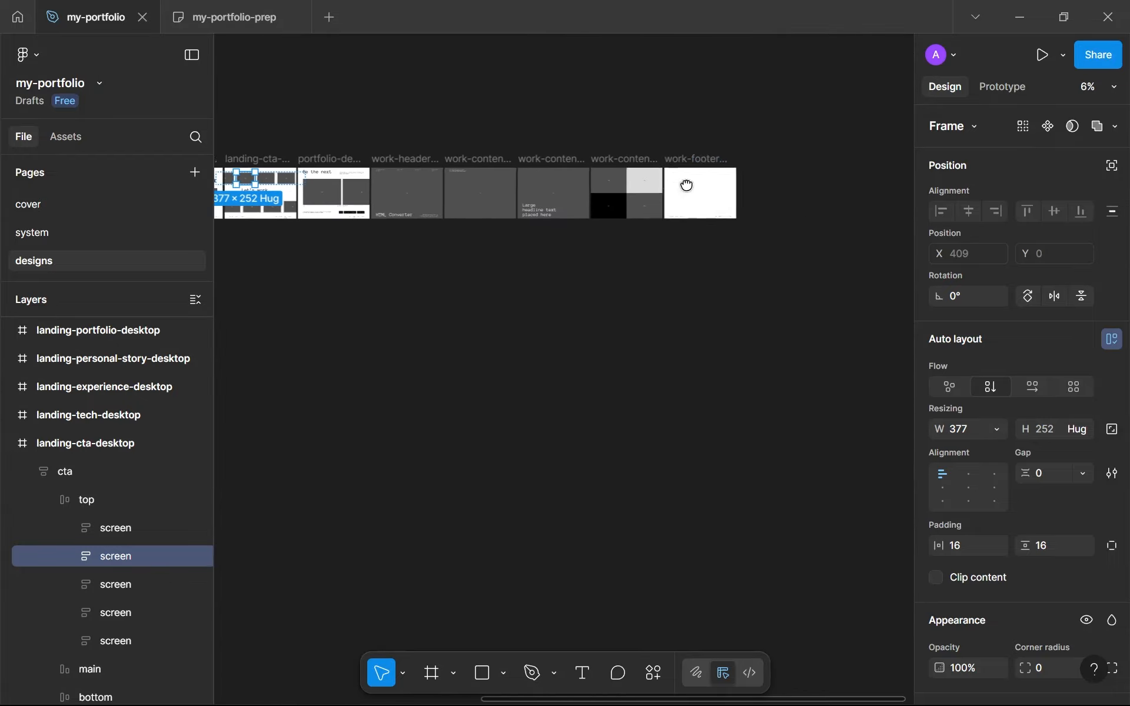
scroll(706, 190, up, 2)
scroll(706, 189, up, 3)
scroll(588, 153, right, 2)
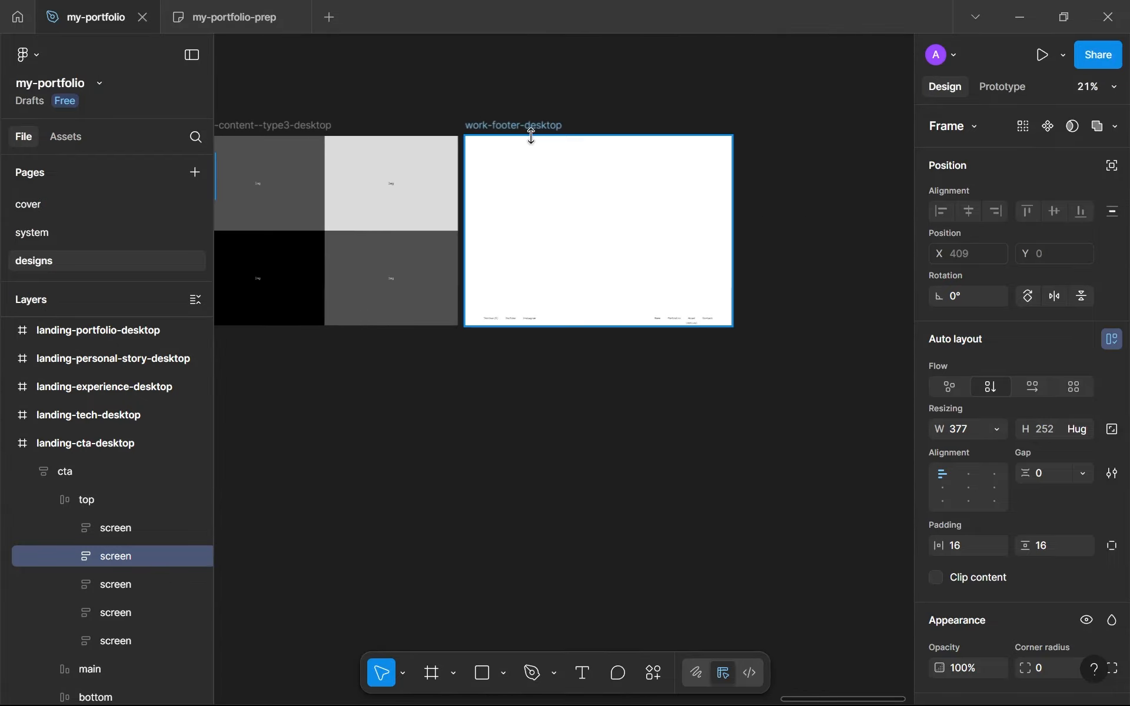
click(531, 127)
click(566, 162)
scroll(566, 163, up, 5)
drag(576, 134, 535, 224)
scroll(535, 224, up, 5)
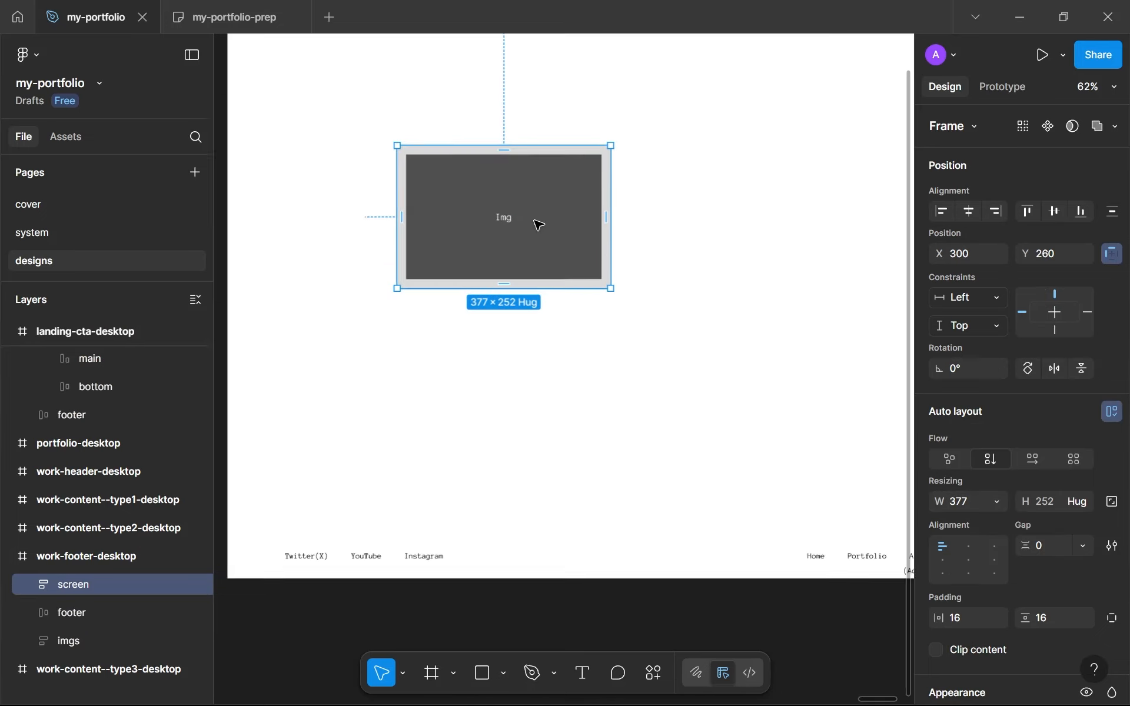
Add the text "Previous" to work-footer-desktop
click(435, 365)
key(t)
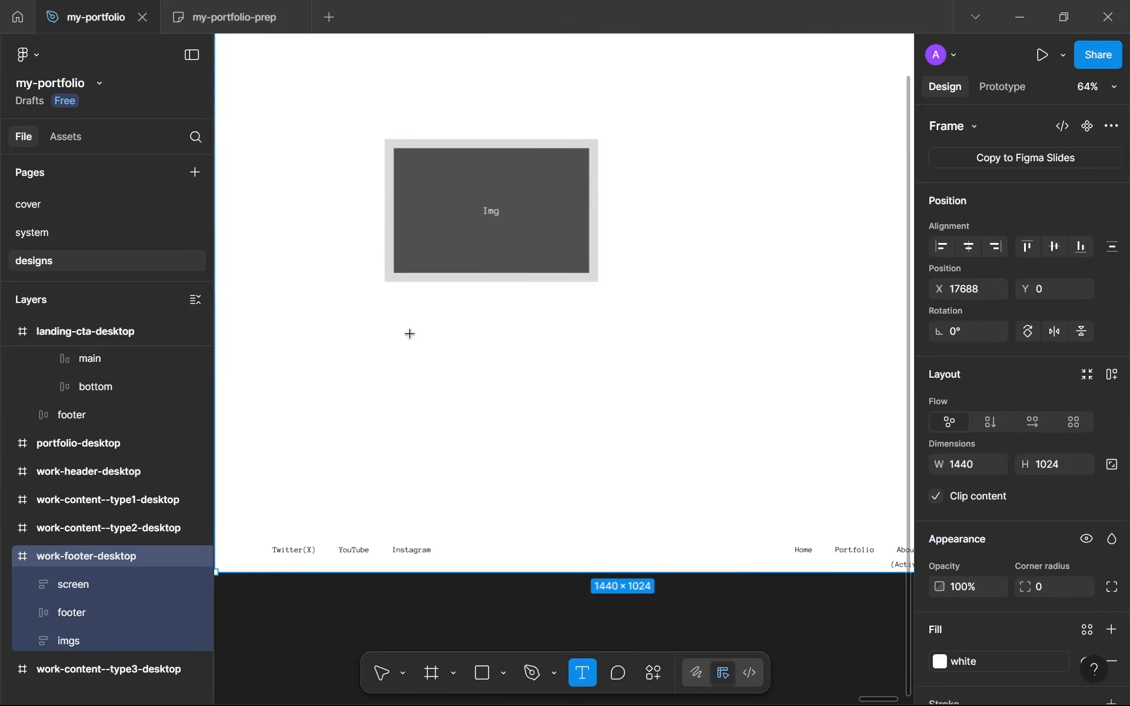
click(413, 338)
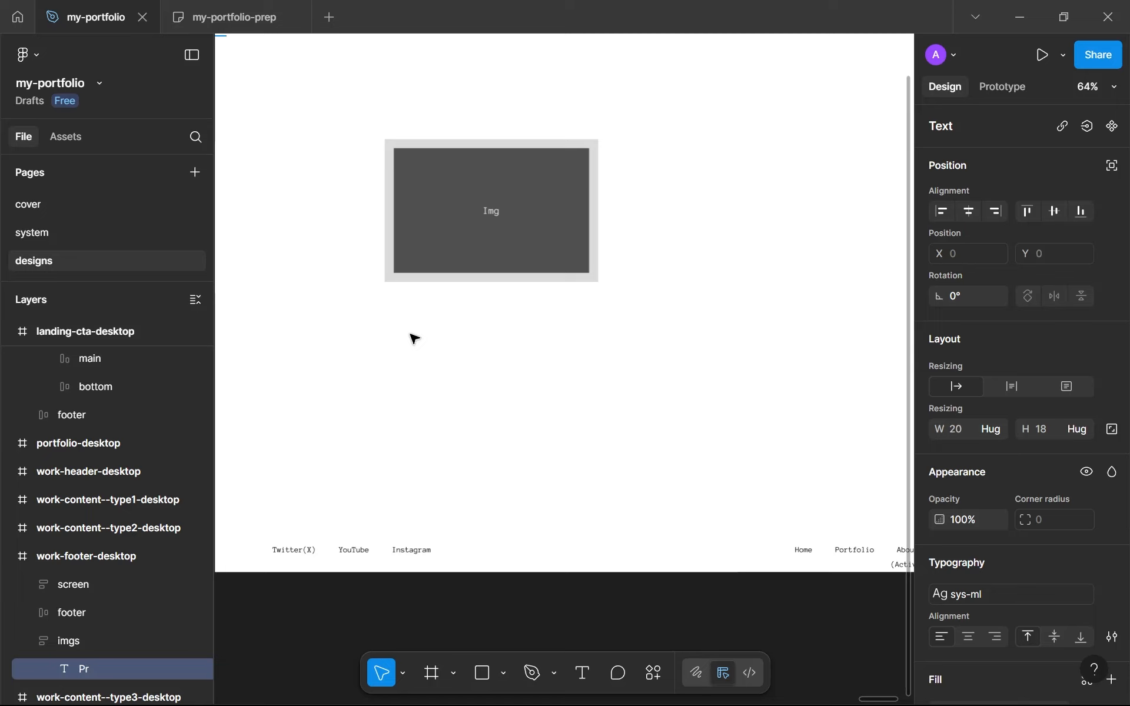
scroll(411, 335, down, 5)
scroll(411, 336, up, 3)
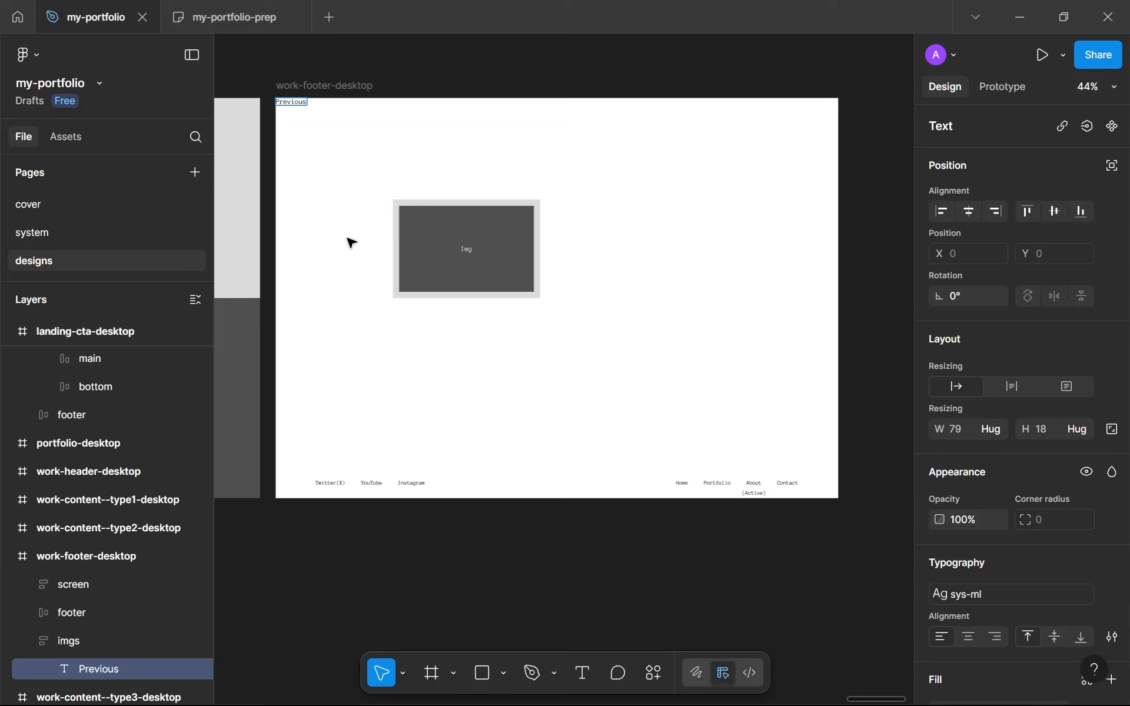
Try to move the Previous text from the frame's corner to below the image screen
click(367, 252)
drag(293, 102, 487, 409)
scroll(785, 416, up, 1)
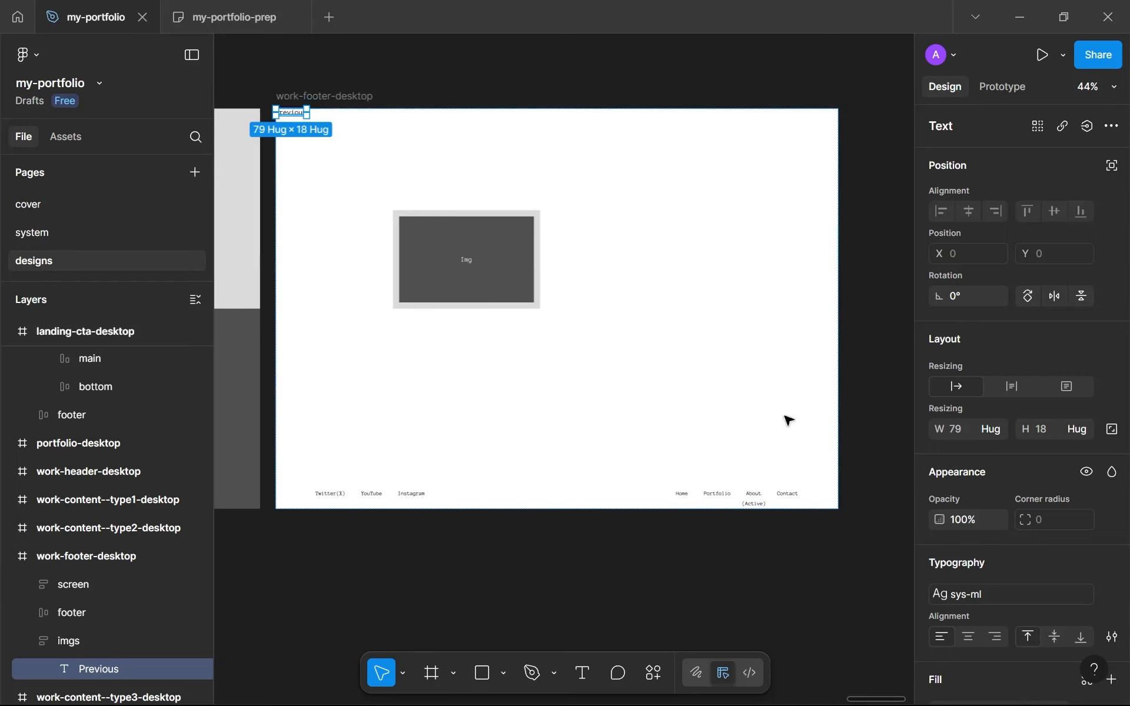
scroll(332, 125, down, 1)
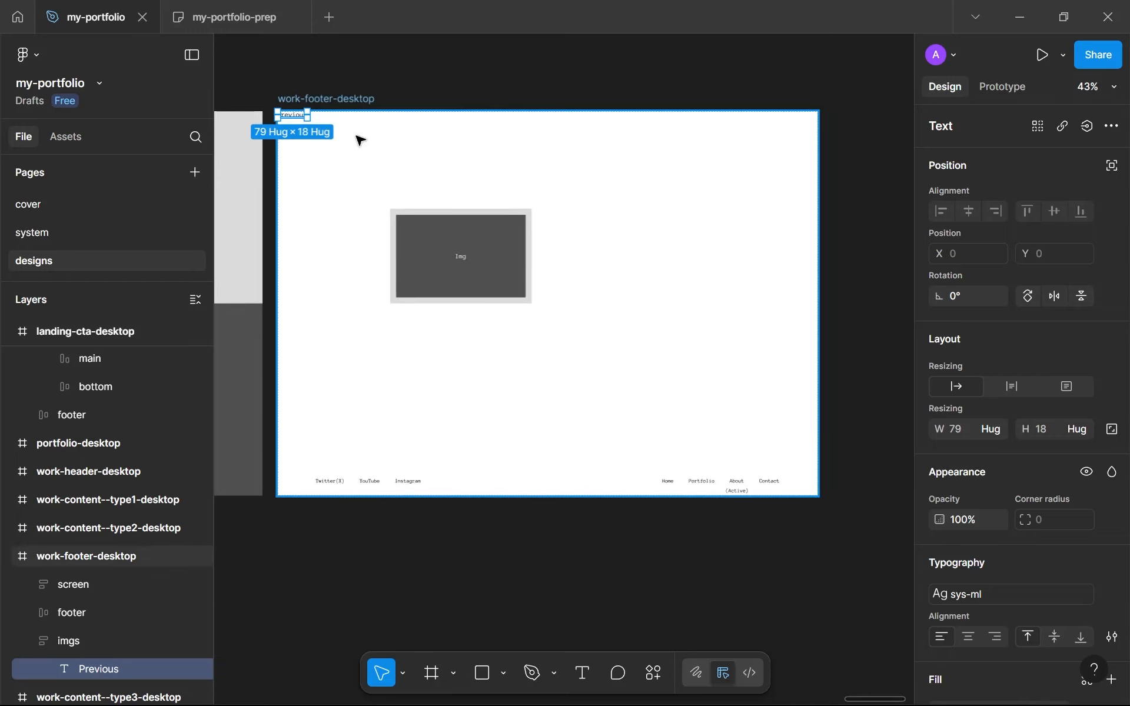
key(Escape)
Move the Previous text layer out of the imgs frame and delete the emptied imgs frame
scroll(971, 412, down, 3)
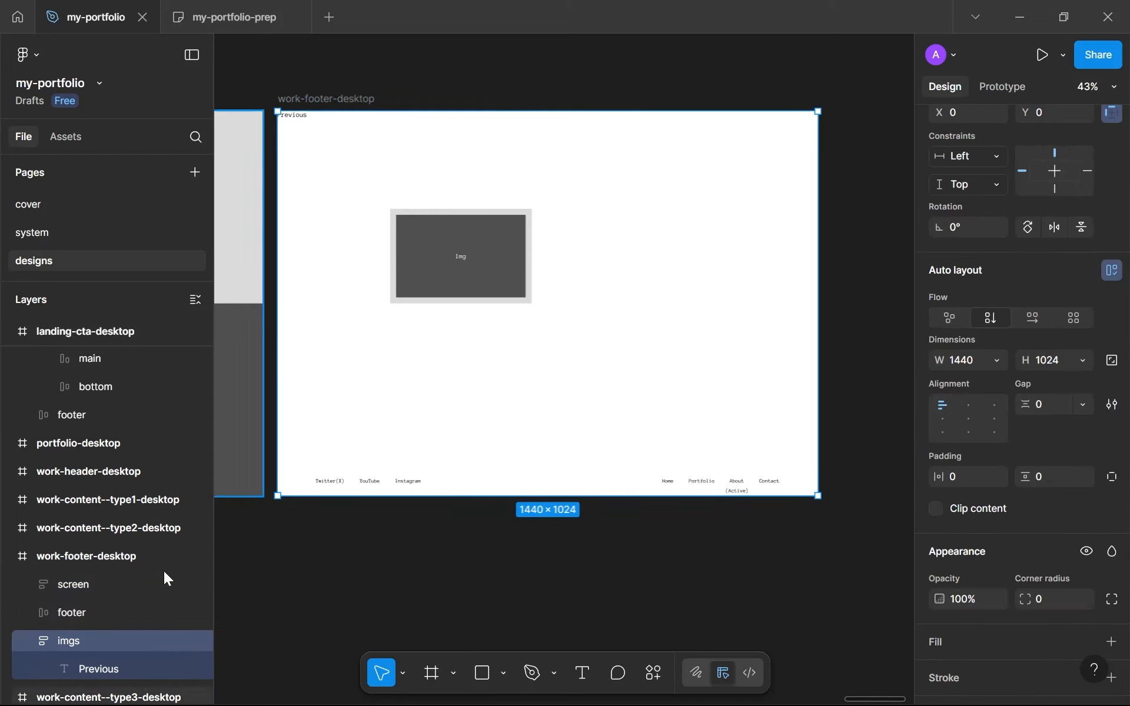
click(108, 667)
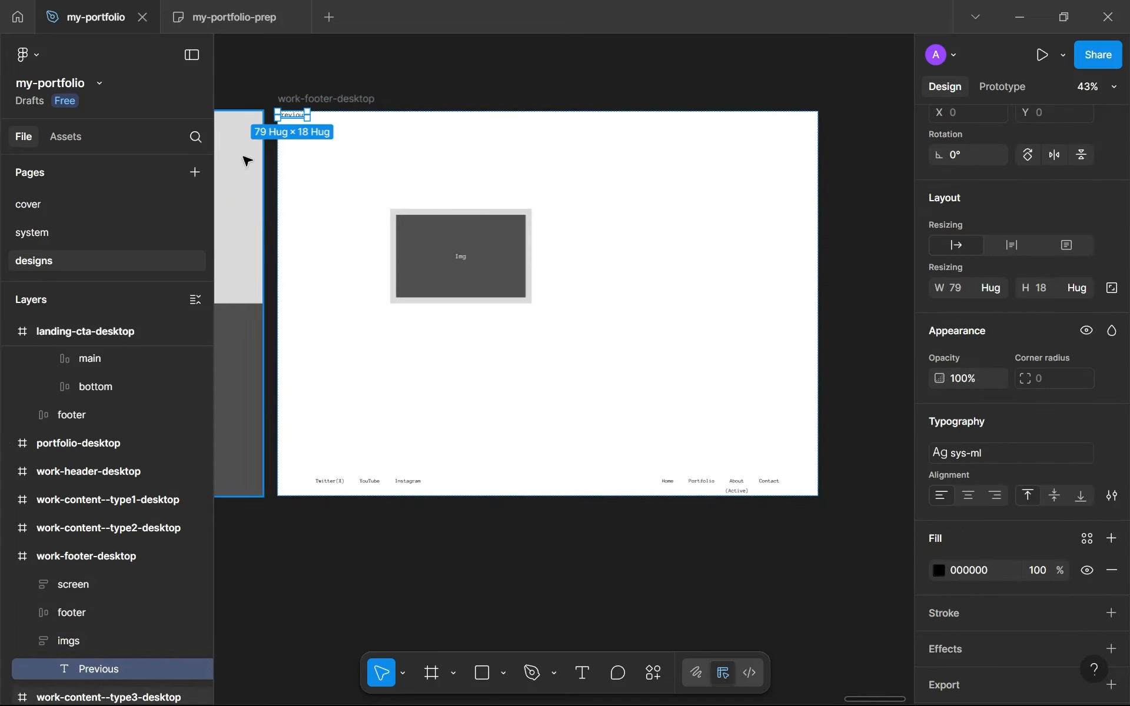
drag(107, 672, 93, 633)
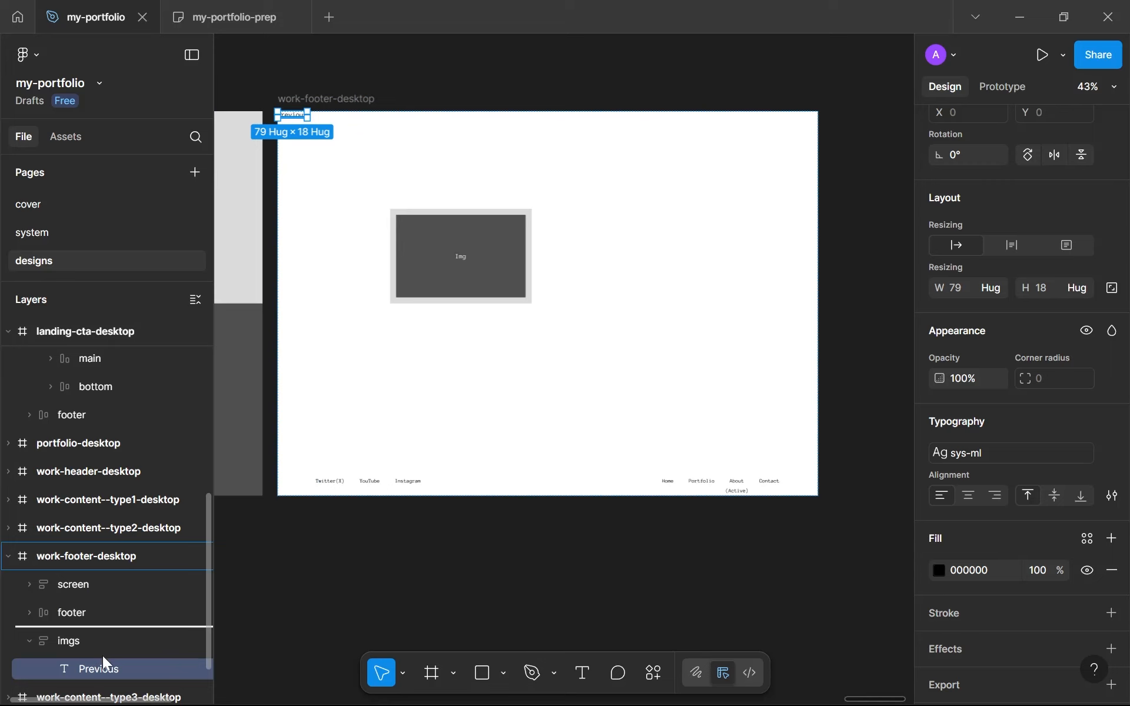
click(103, 666)
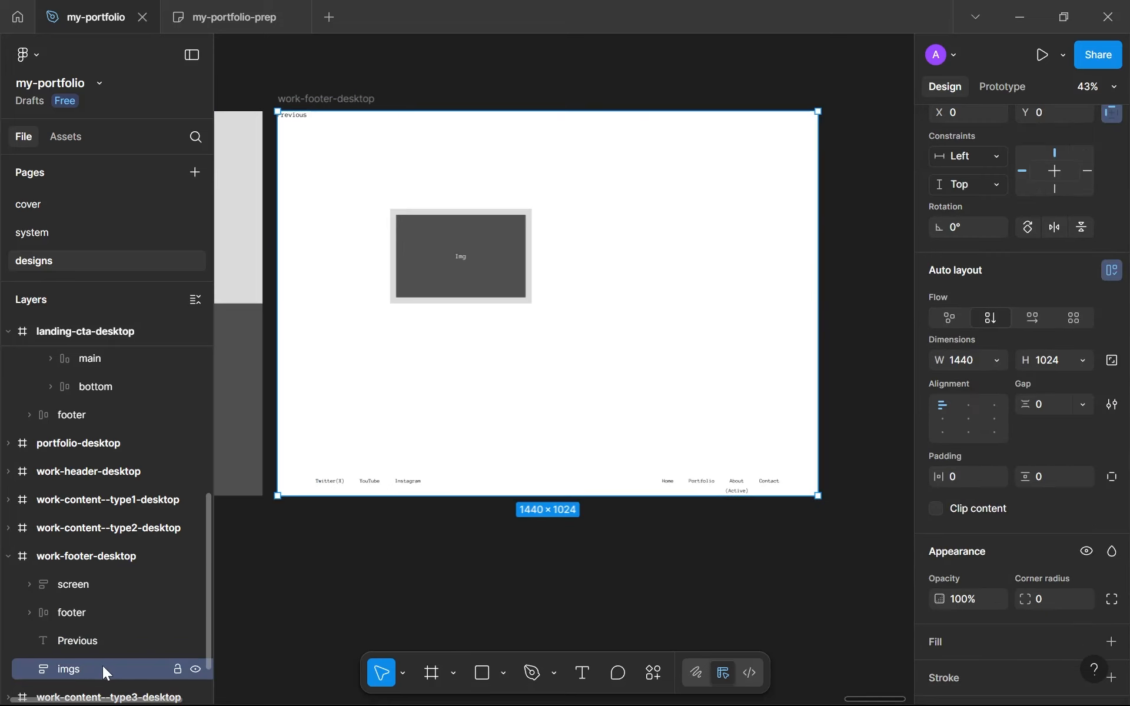
key(Delete)
Place the Previous text below the image screen at about X 348, Y 625 and give it the sys-xl text style
drag(306, 120, 432, 353)
scroll(432, 353, up, 3)
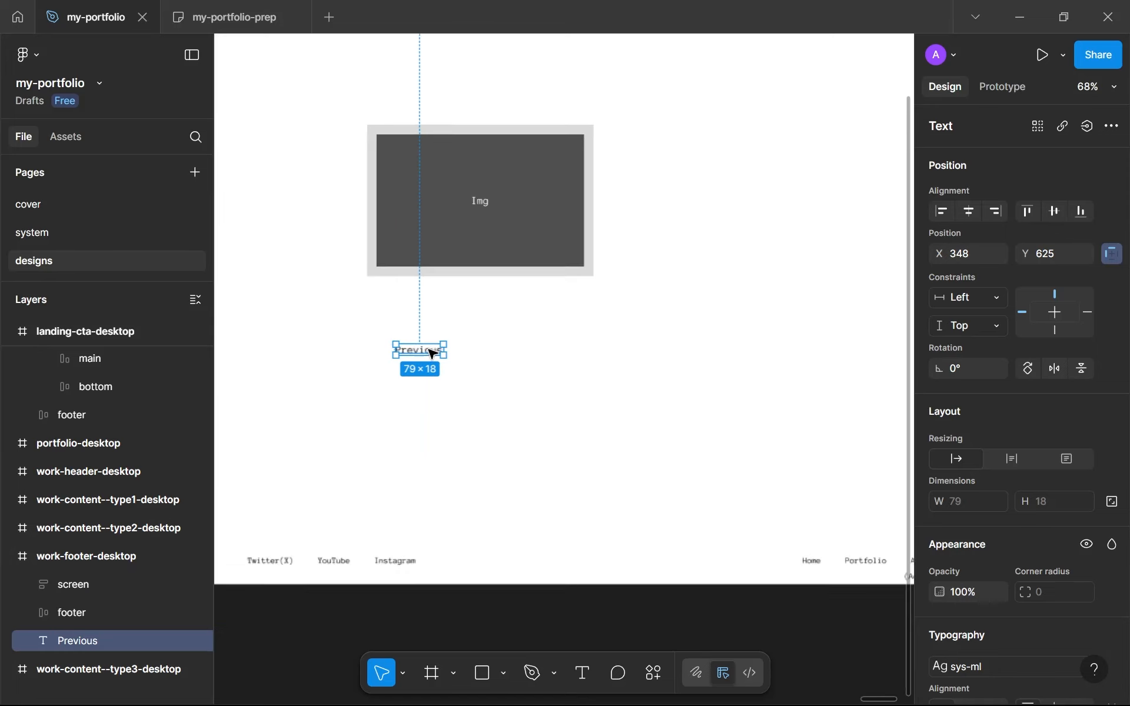
scroll(1039, 426, down, 4)
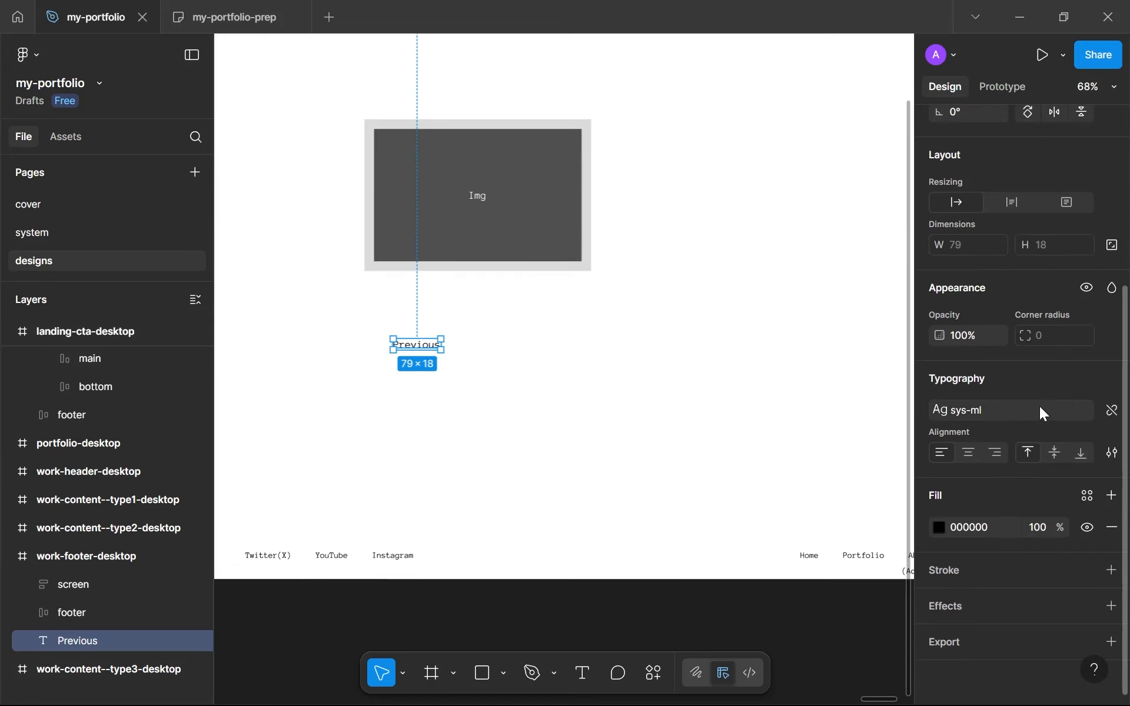
scroll(1039, 406, up, 2)
click(995, 502)
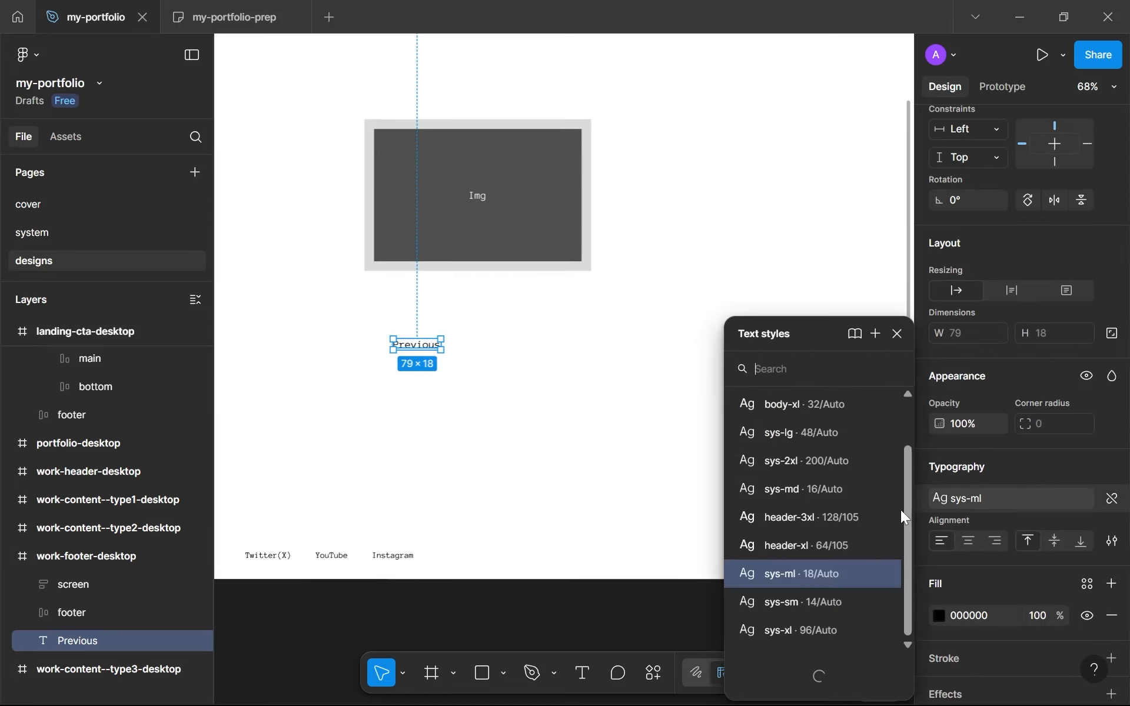
click(832, 633)
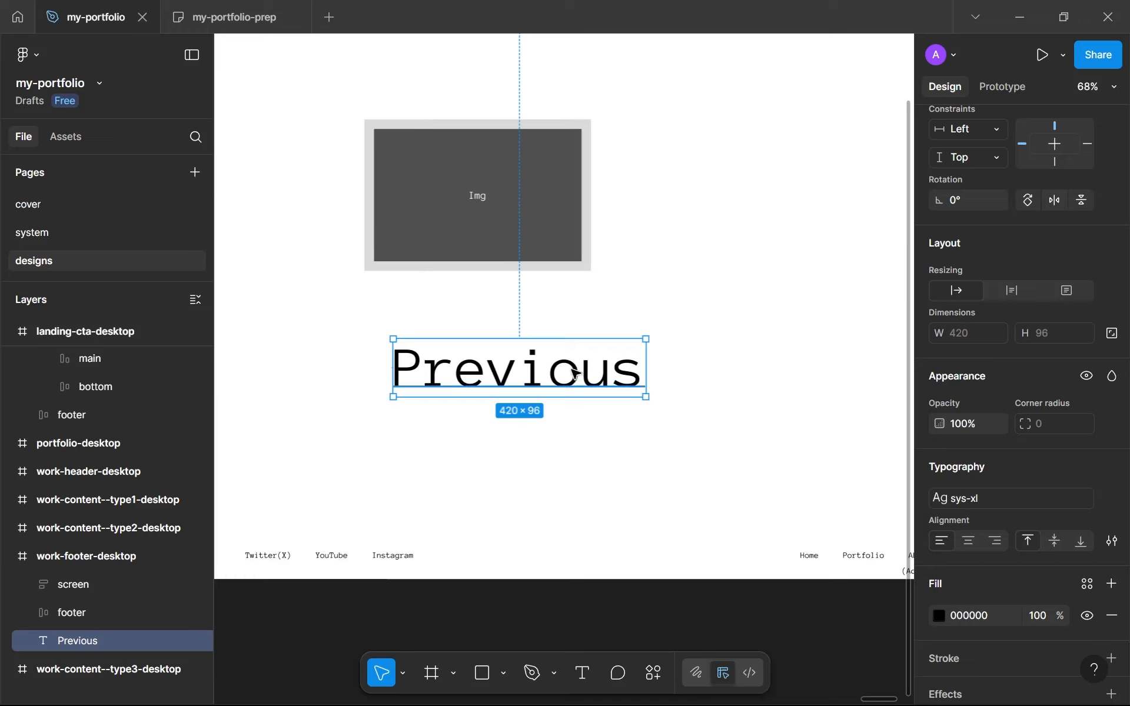
Move the Previous text up close beneath the image screen, with their right edges roughly aligned
scroll(574, 373, down, 3)
mouse_move(496, 346)
mouse_down()
mouse_move(508, 346)
mouse_move(487, 347)
mouse_up()
click(492, 355)
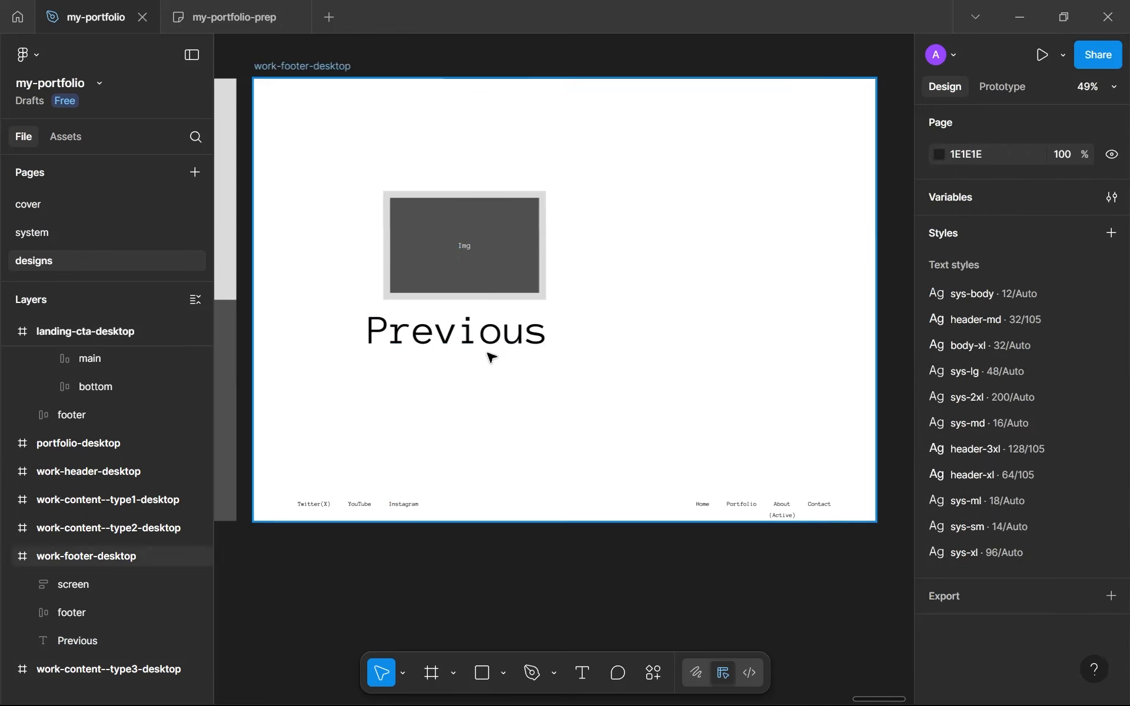
scroll(499, 348, down, 3)
scroll(479, 307, up, 4)
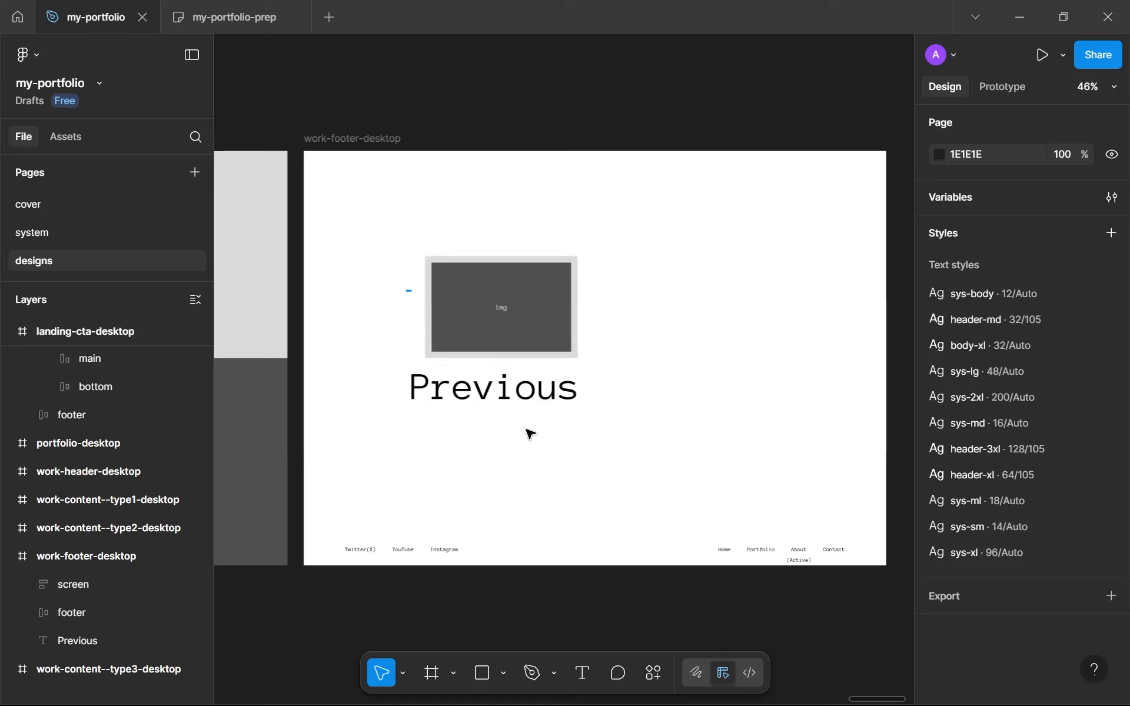
Wrap the image screen and the Previous text in an auto layout frame named prev with a gap of 24
drag(408, 291, 529, 433)
key(shift+a)
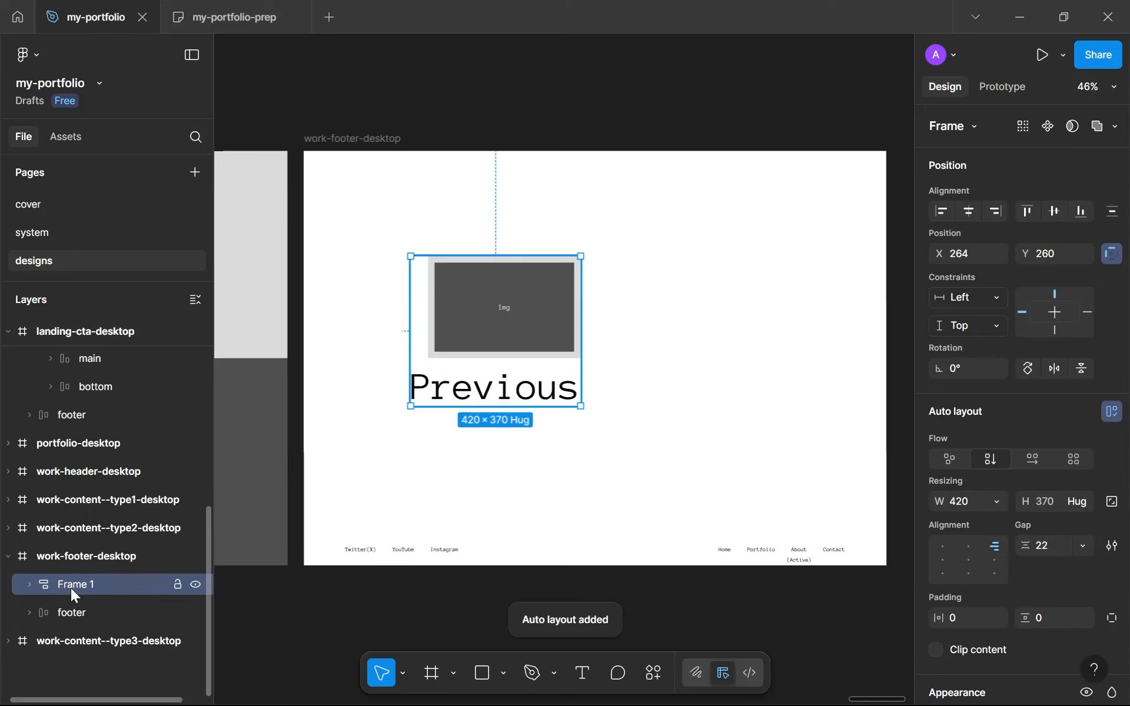
double_click(70, 587)
text(prev)
key(Return)
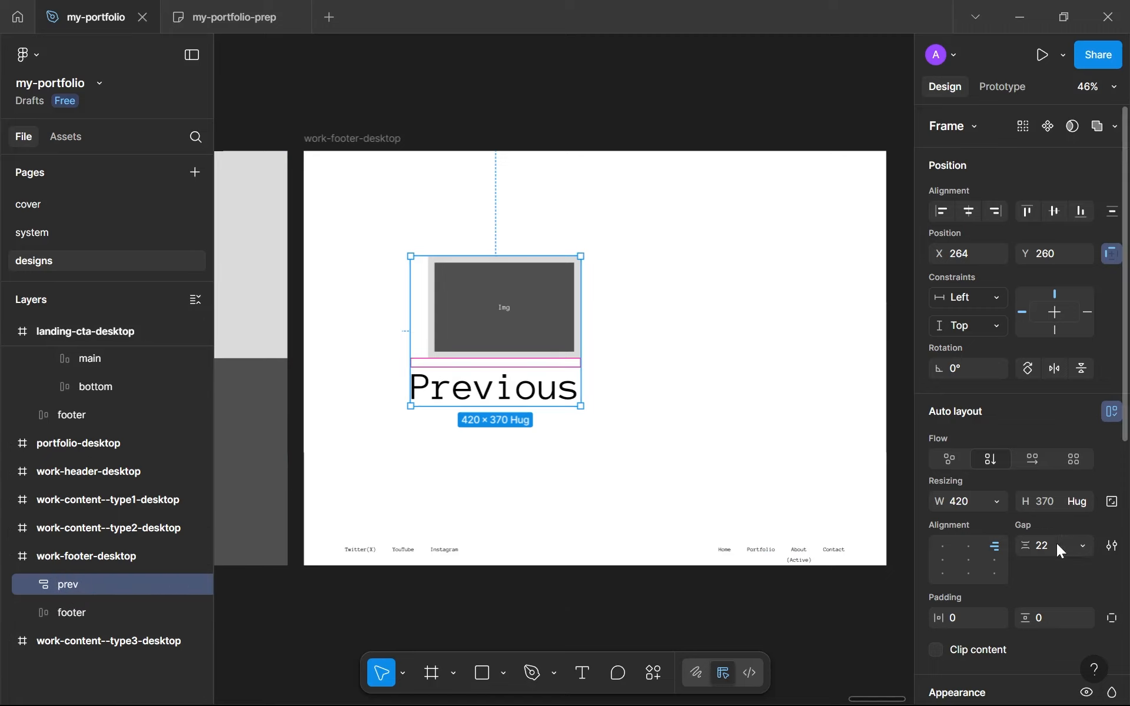
text(24)
key(Return)
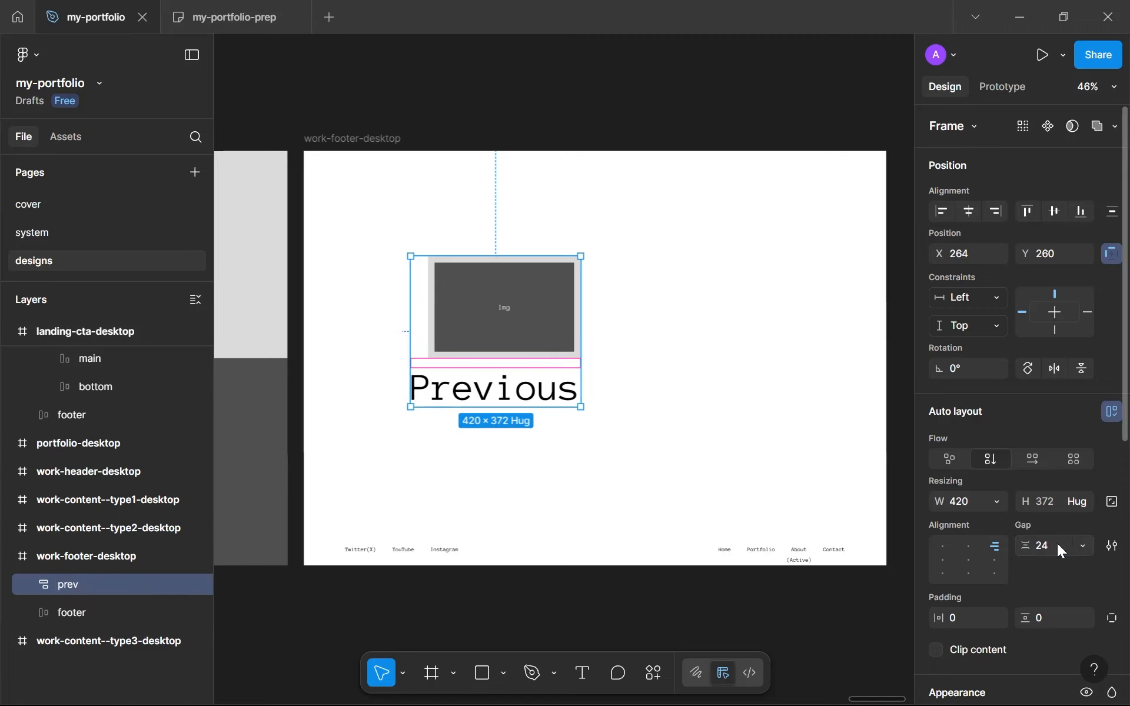
Lock the aspect ratio of the image screen in prev and set its width to fill the container
double_click(532, 312)
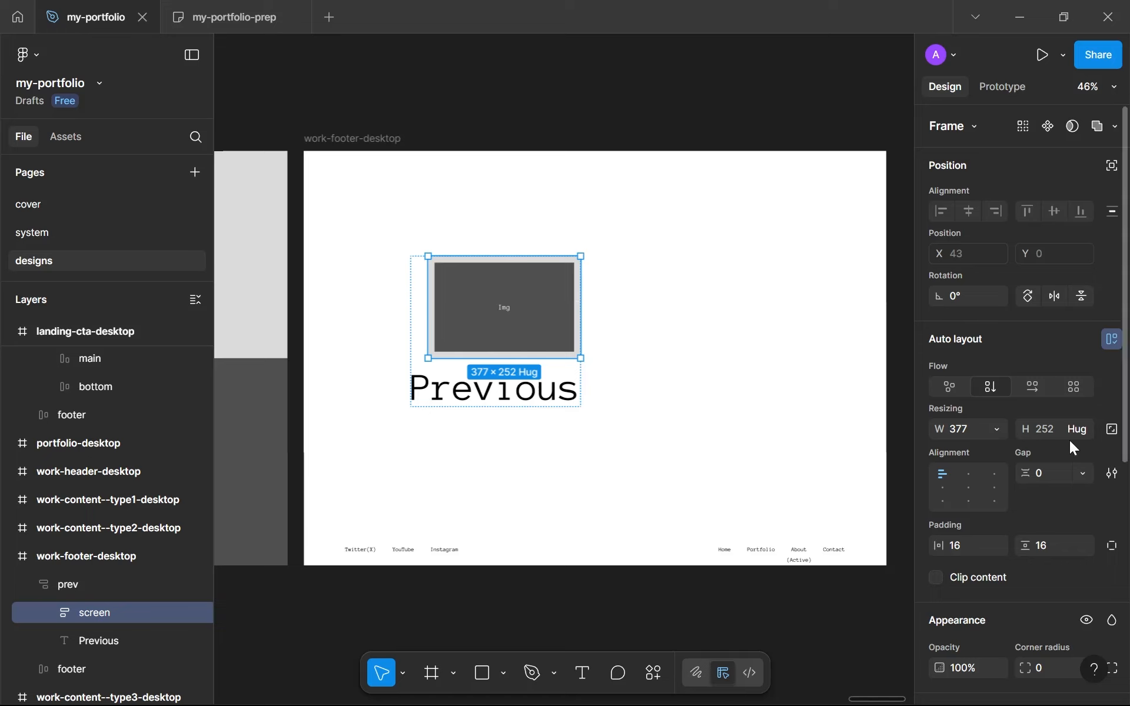
click(1089, 435)
click(1112, 429)
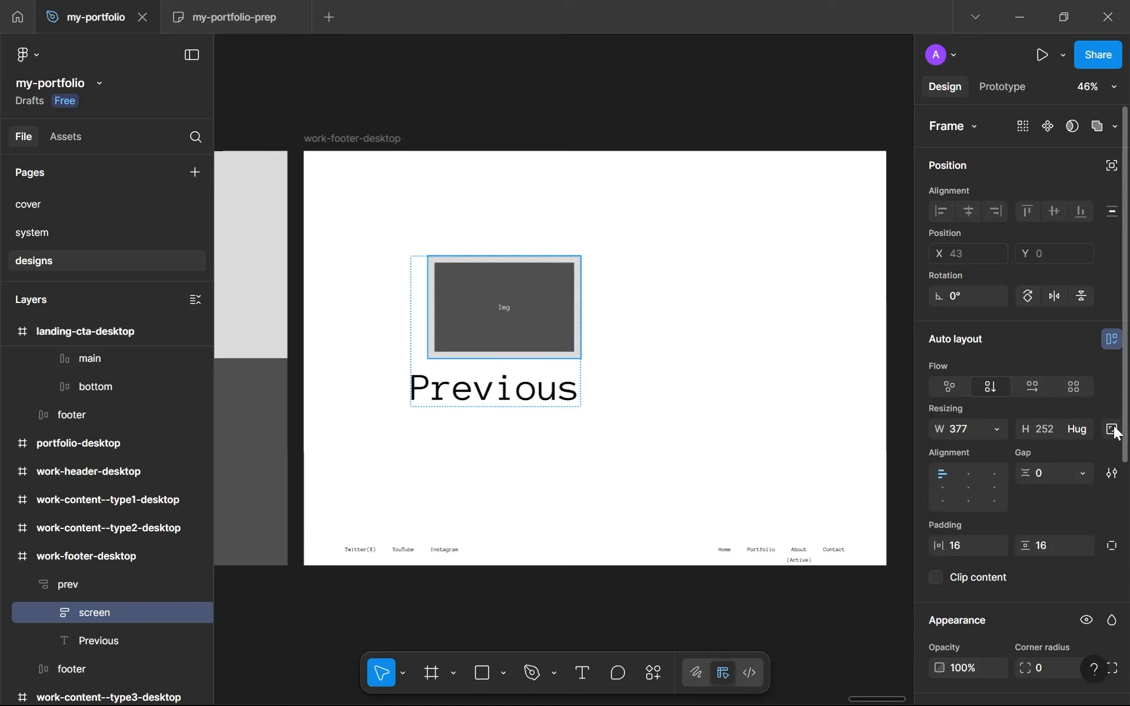
click(1111, 429)
click(998, 432)
click(1001, 471)
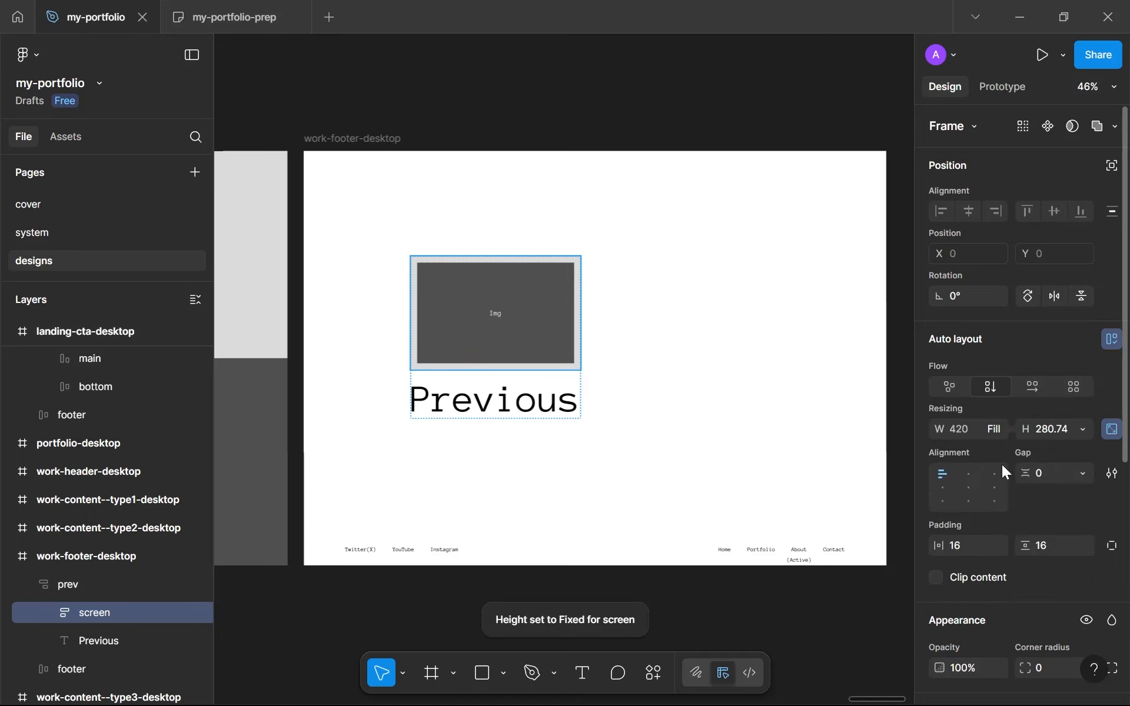
Move the prev frame to about X 348, Y 111 and enlarge its image screen slightly wider than the Previous text
click(662, 430)
drag(556, 356, 586, 325)
double_click(566, 305)
click(712, 414)
Set the prev frame's width to hug its contents
click(549, 323)
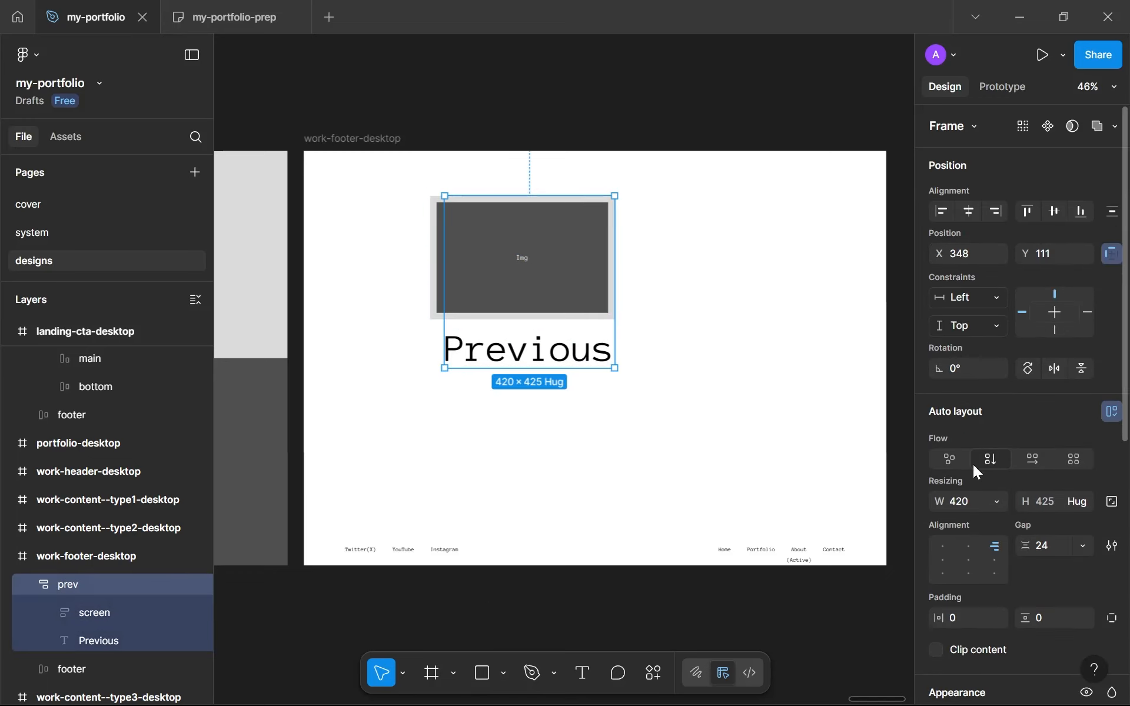
click(1082, 502)
click(1015, 501)
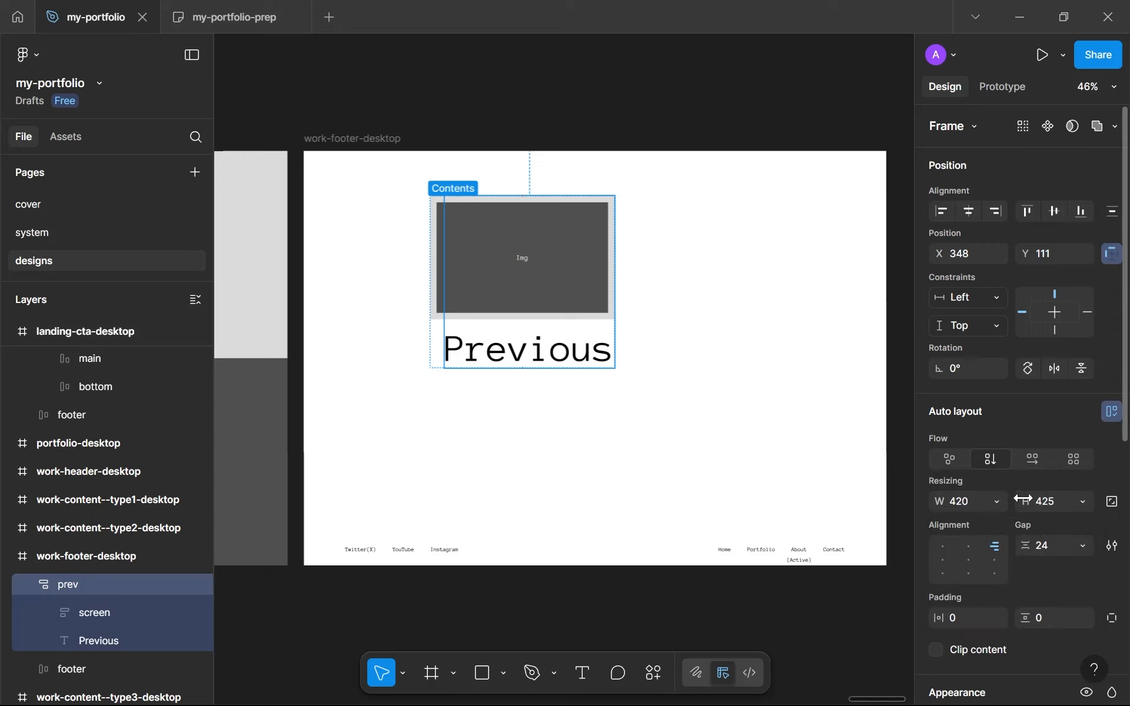
click(996, 501)
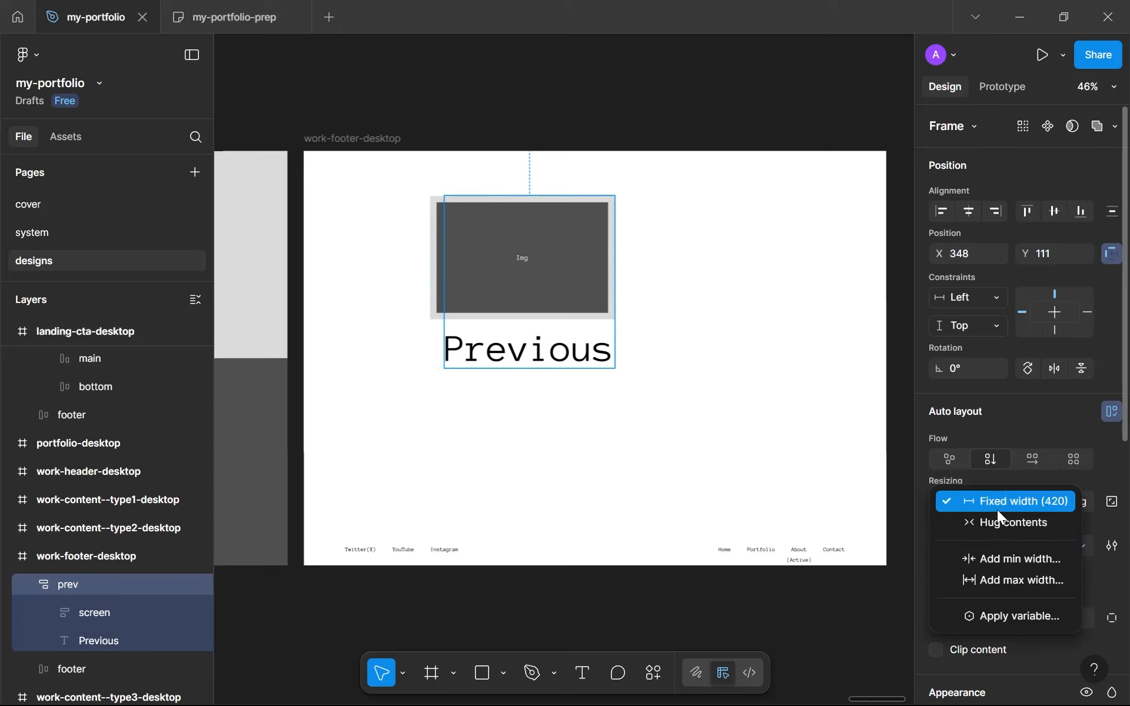
click(974, 523)
Duplicate the prev frame to about X 749, Y 249 beside the original and center both frames' contents horizontally
drag(547, 292, 665, 353)
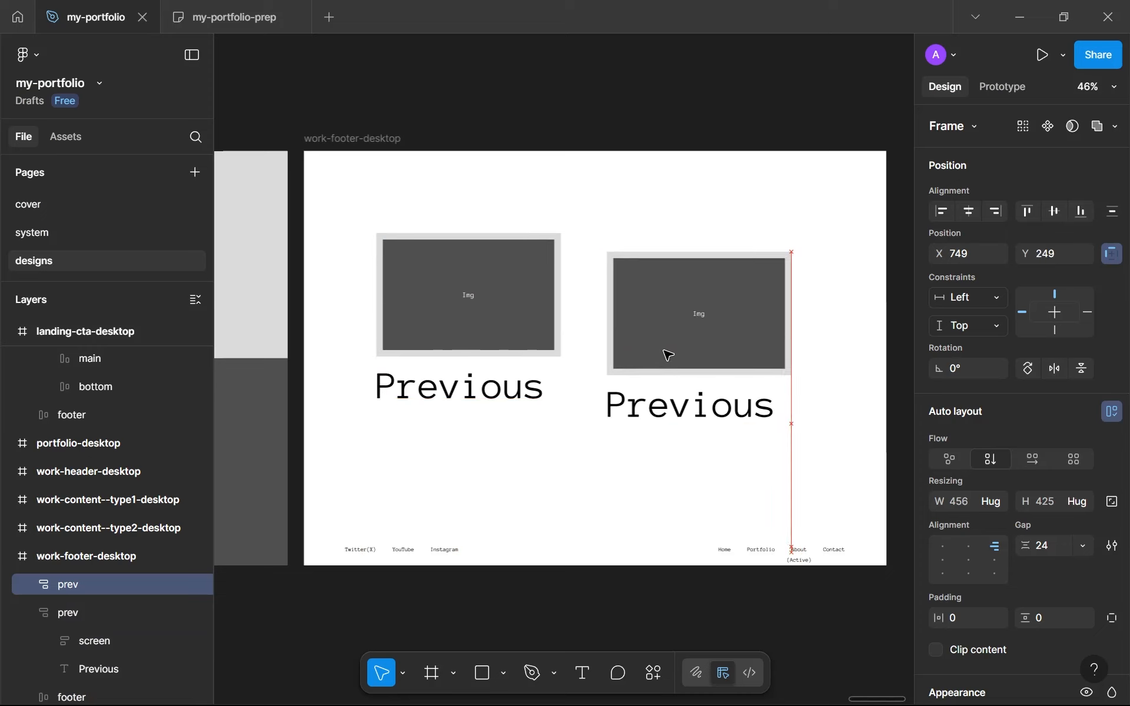
shift+click(510, 321)
click(968, 546)
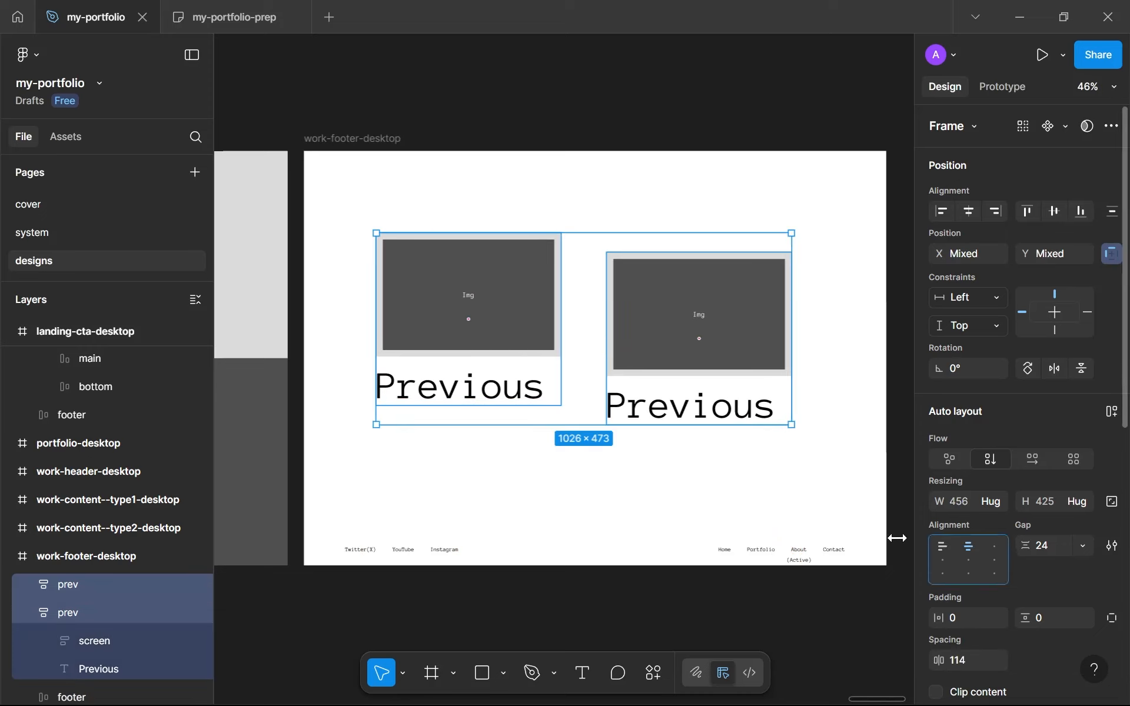
Set the width of the Previous text in both prev frames to hug contents
click(516, 388)
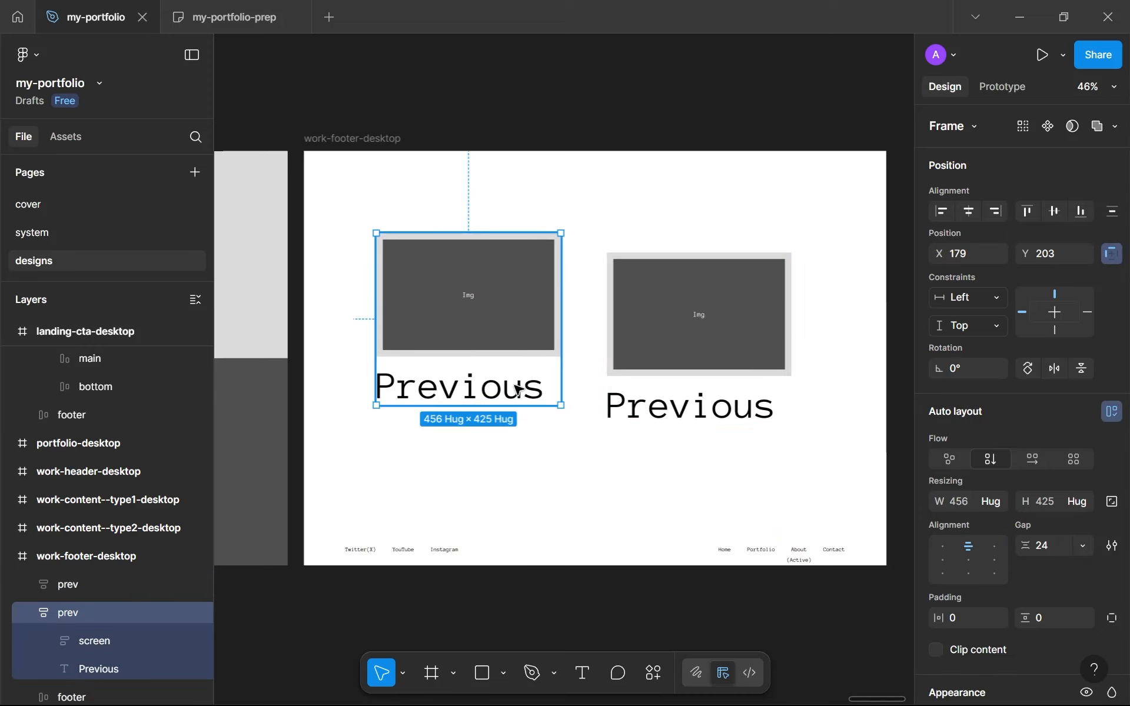
click(516, 388)
click(993, 428)
click(1001, 409)
double_click(684, 392)
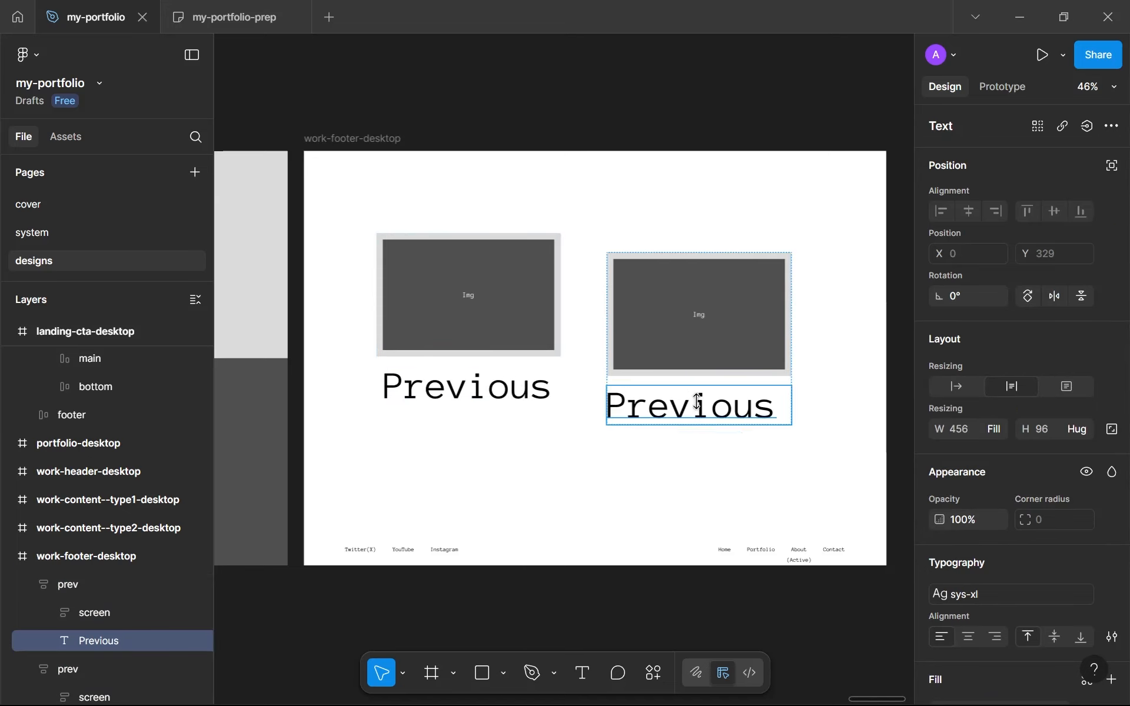
click(993, 429)
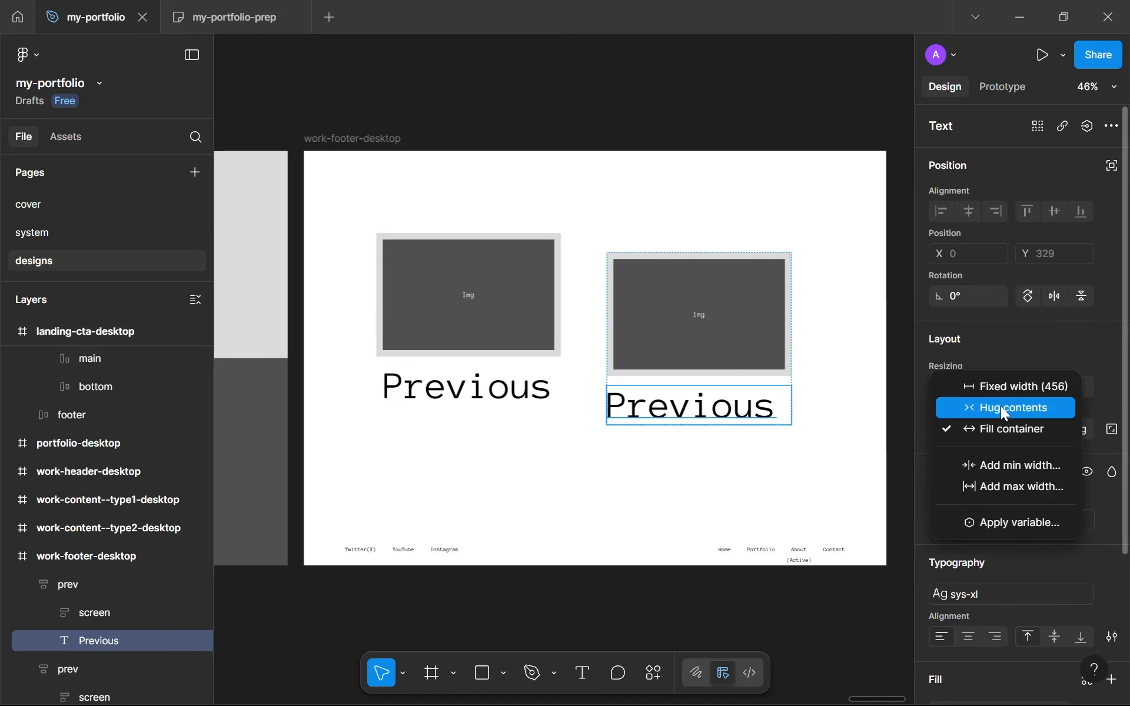
click(1002, 408)
click(741, 491)
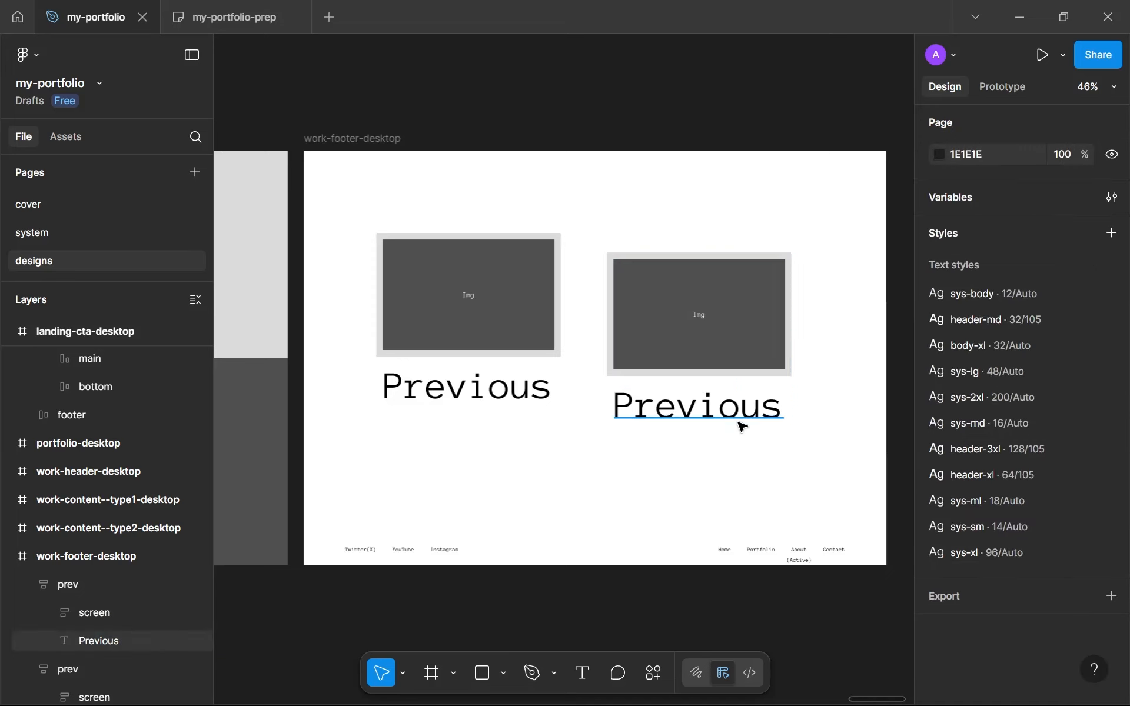
Change the Previous text in the duplicated frame to Next
scroll(741, 425, up, 2)
click(740, 424)
double_click(740, 411)
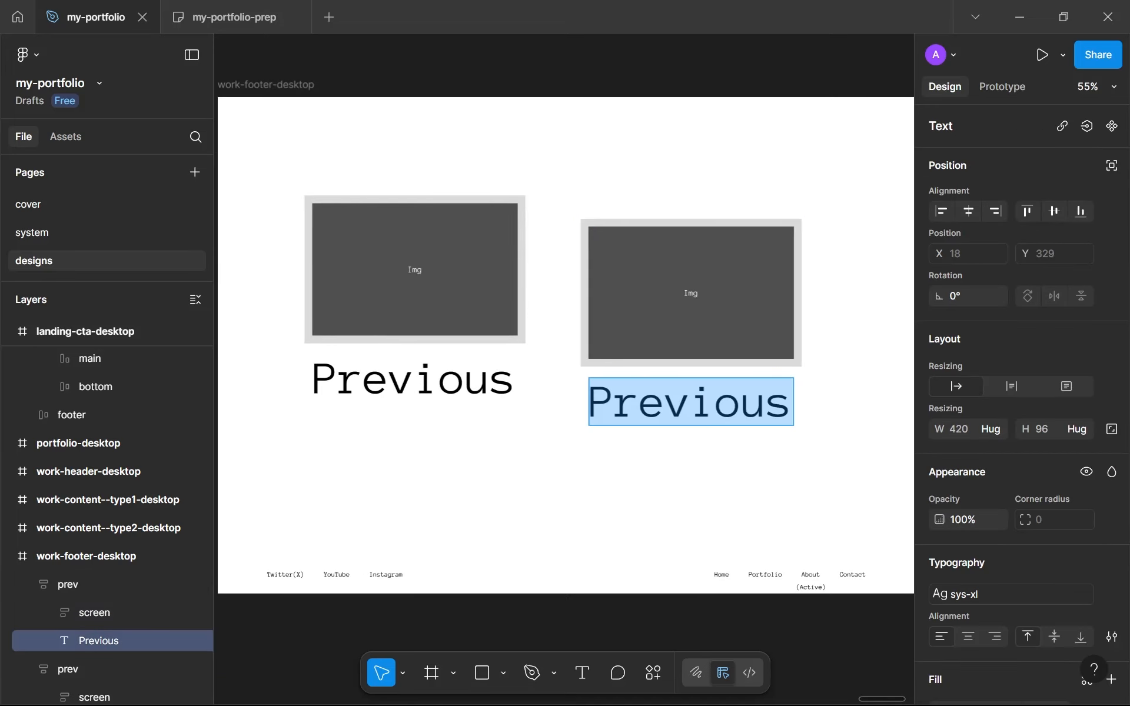
text(Next)
key(Escape)
click(731, 463)
Reposition the Next preview frame beside the Previous preview and enlarge its image screen to about 612 × 409
mouse_move(754, 305)
mouse_down()
mouse_move(765, 285)
mouse_move(774, 304)
mouse_up()
click(671, 310)
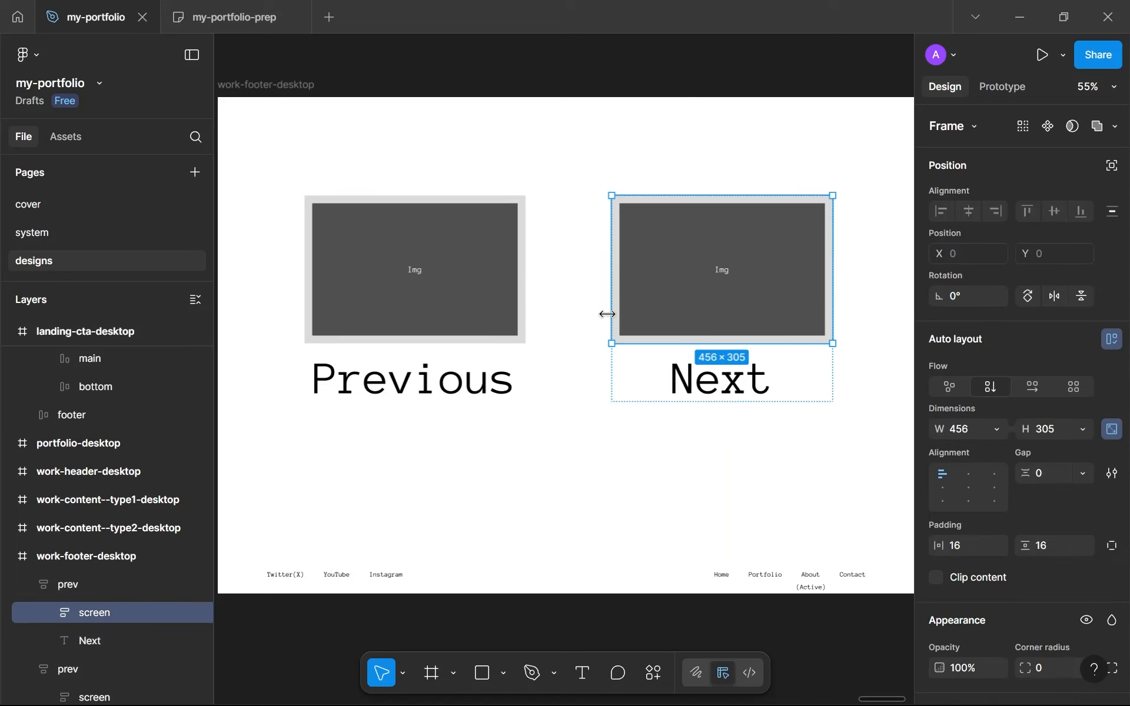
drag(597, 309, 566, 316)
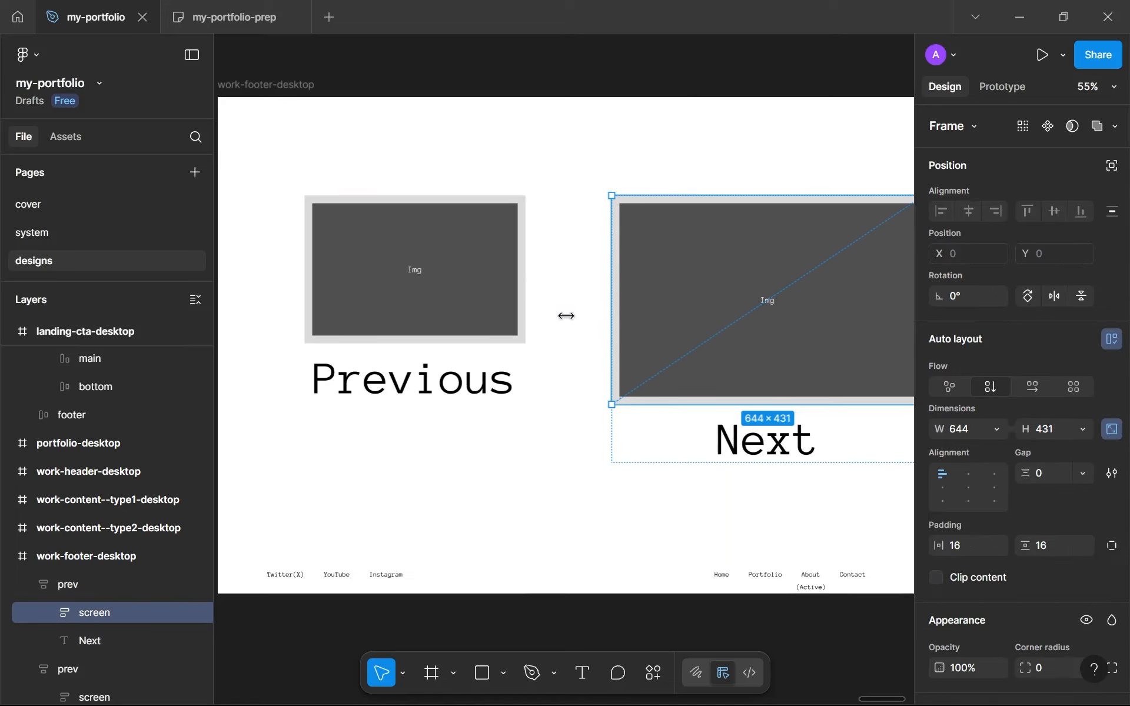
click(609, 468)
click(668, 330)
drag(717, 354, 681, 325)
click(633, 333)
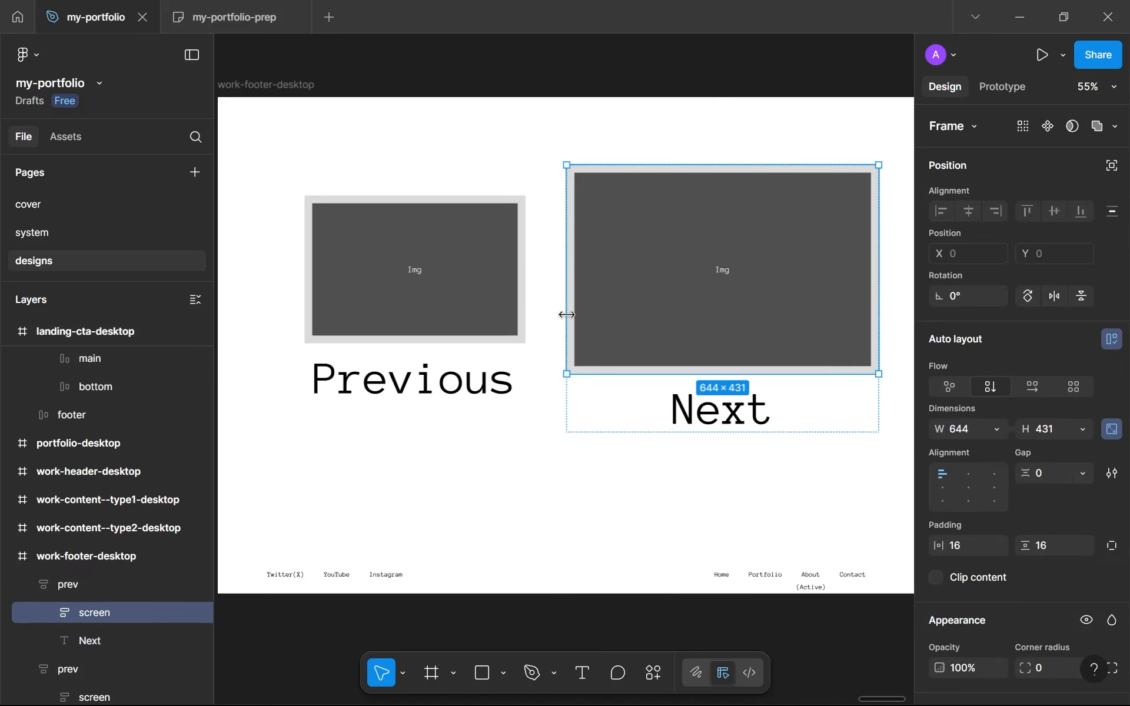
drag(575, 315, 577, 312)
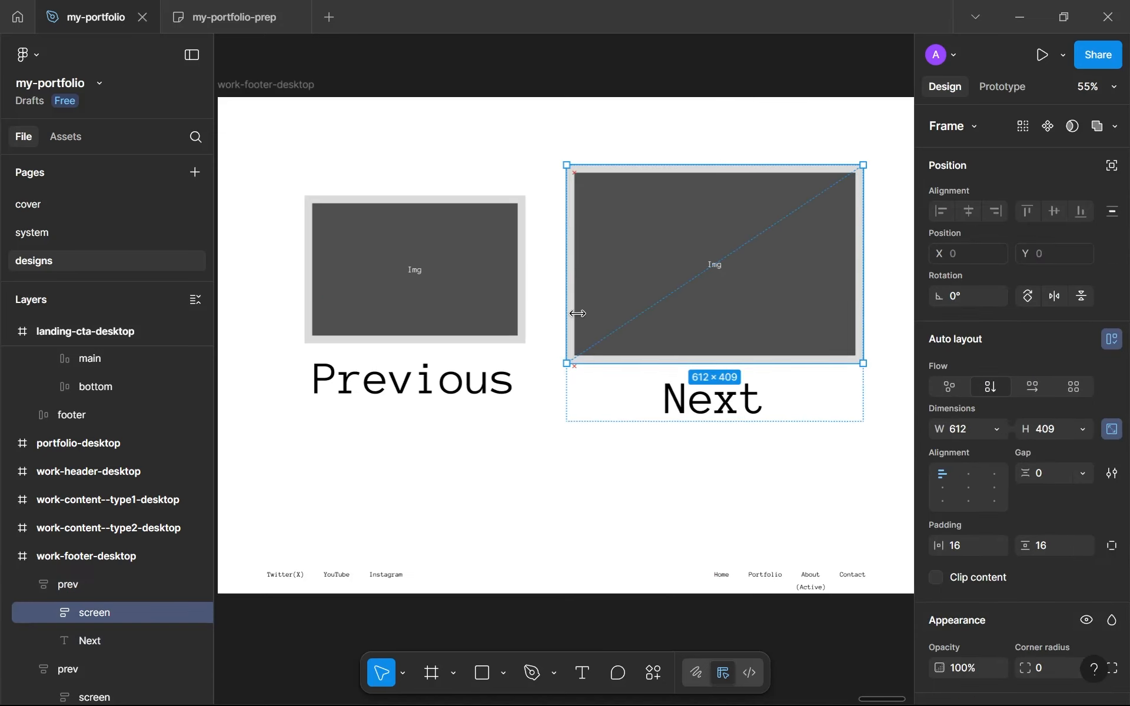
click(609, 440)
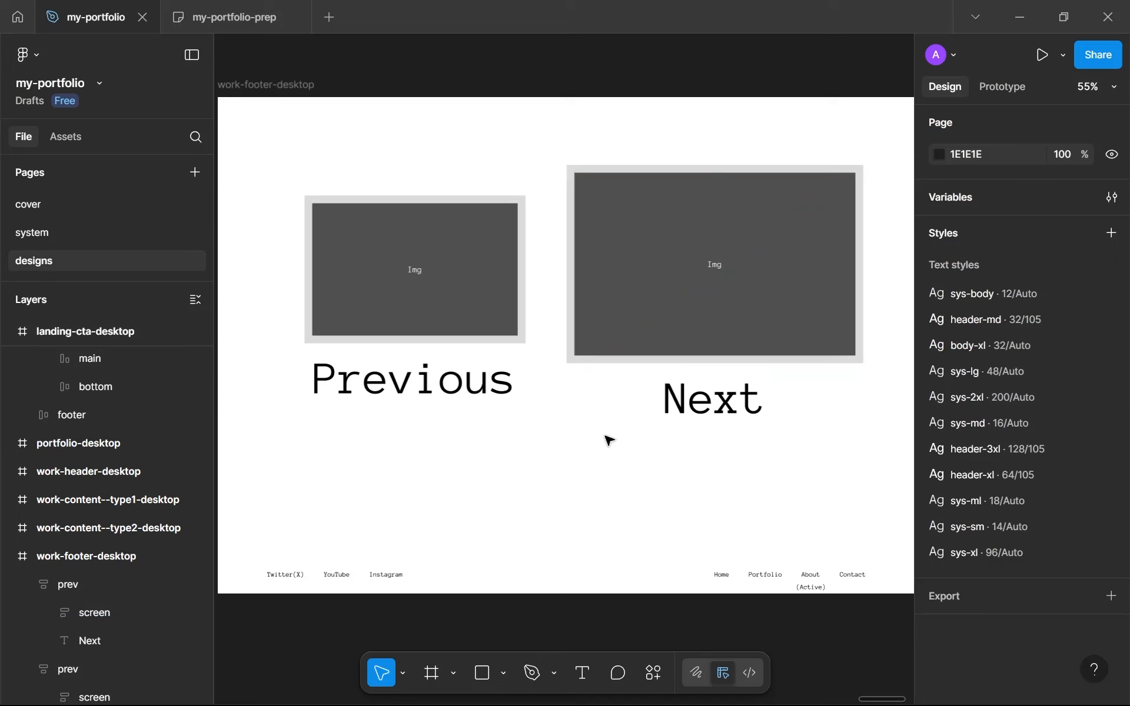
Wrap the Previous and Next preview frames together in a horizontal auto layout frame
scroll(638, 378, down, 3)
scroll(669, 386, up, 2)
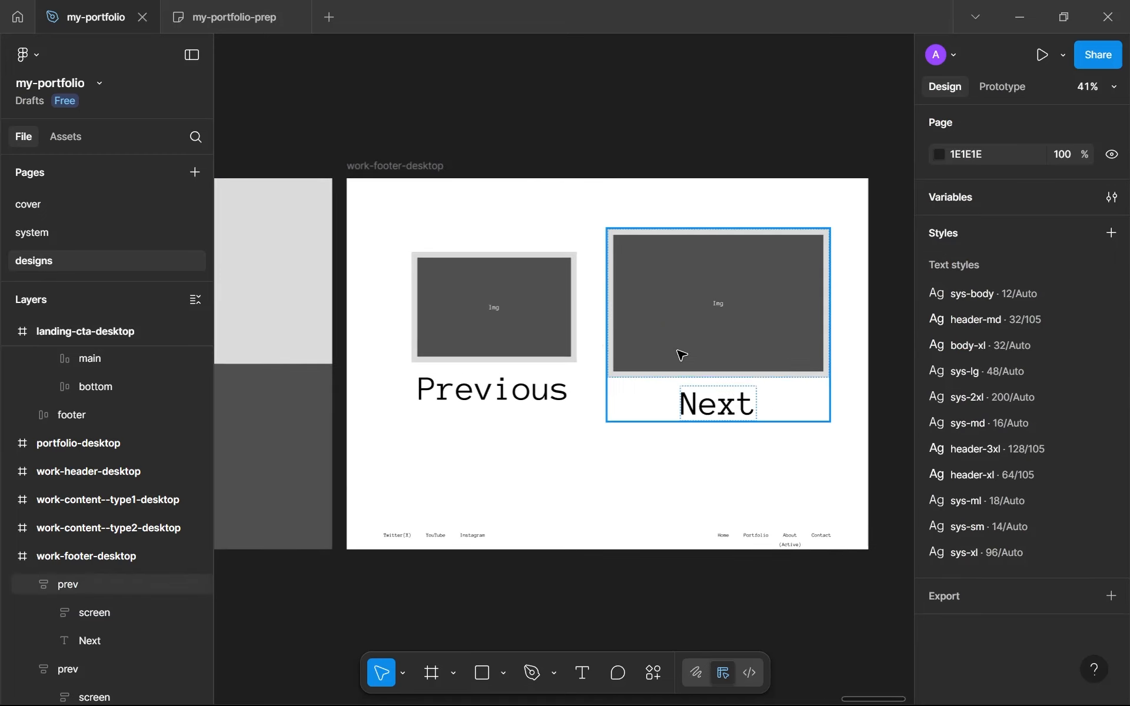
click(681, 355)
shift+click(570, 345)
key(shift+a)
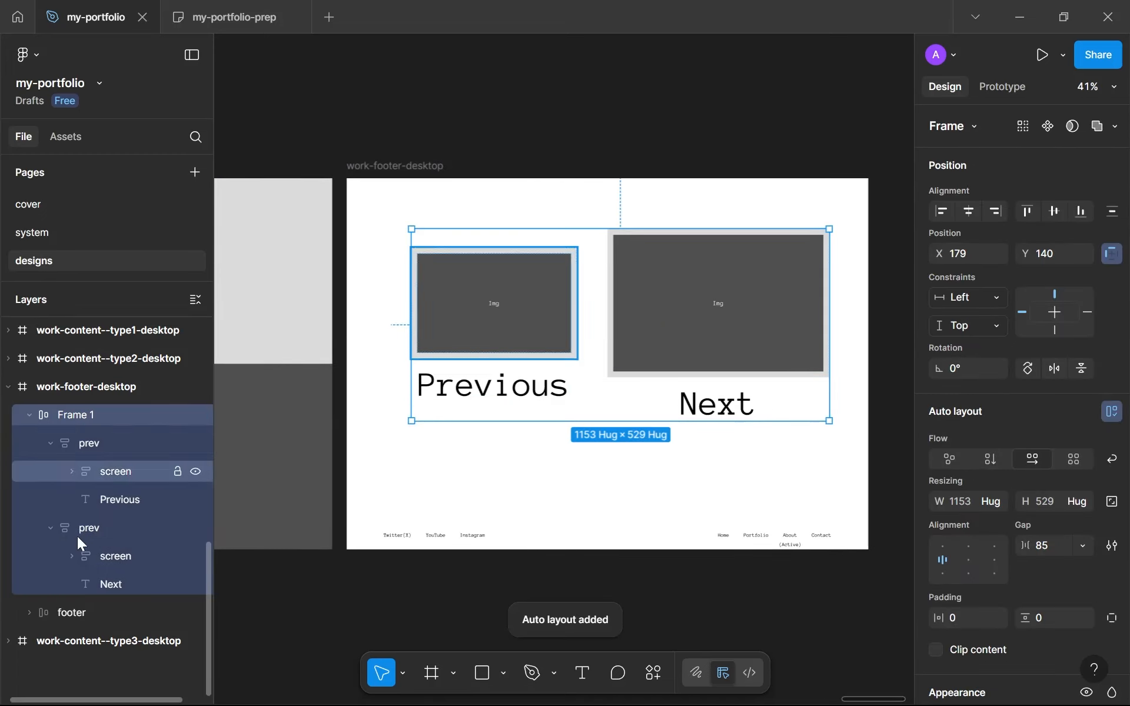
Rename the duplicated preview frame as next and the auto layout frame around both previews as nav
double_click(148, 415)
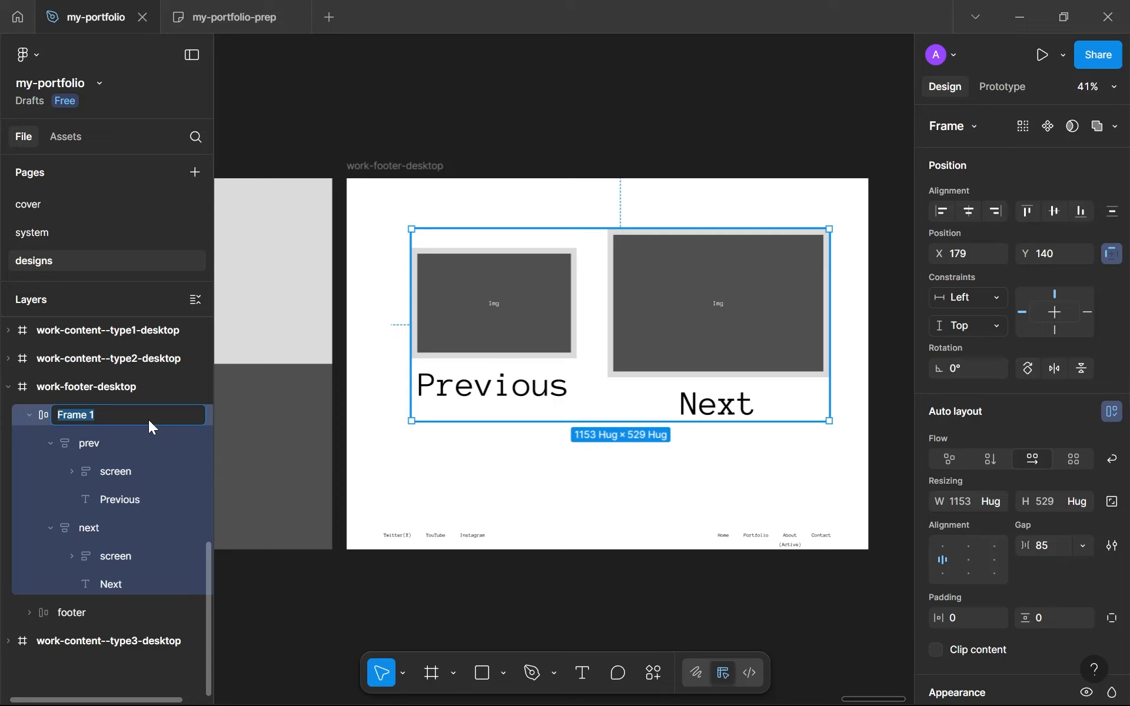
text(nex)
key(BackSpace)
key(BackSpace)
key(BackSpace)
text(nav)
key(Return)
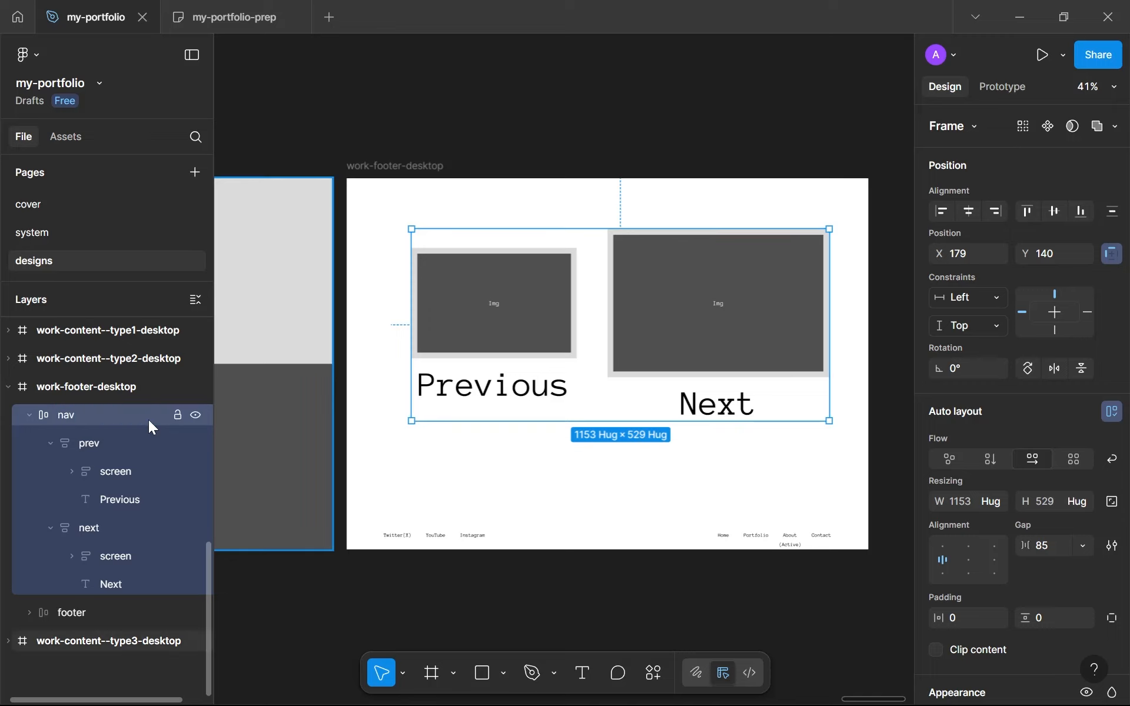
Align the nav frame's contents to the bottom left and set its gap to 64
click(943, 572)
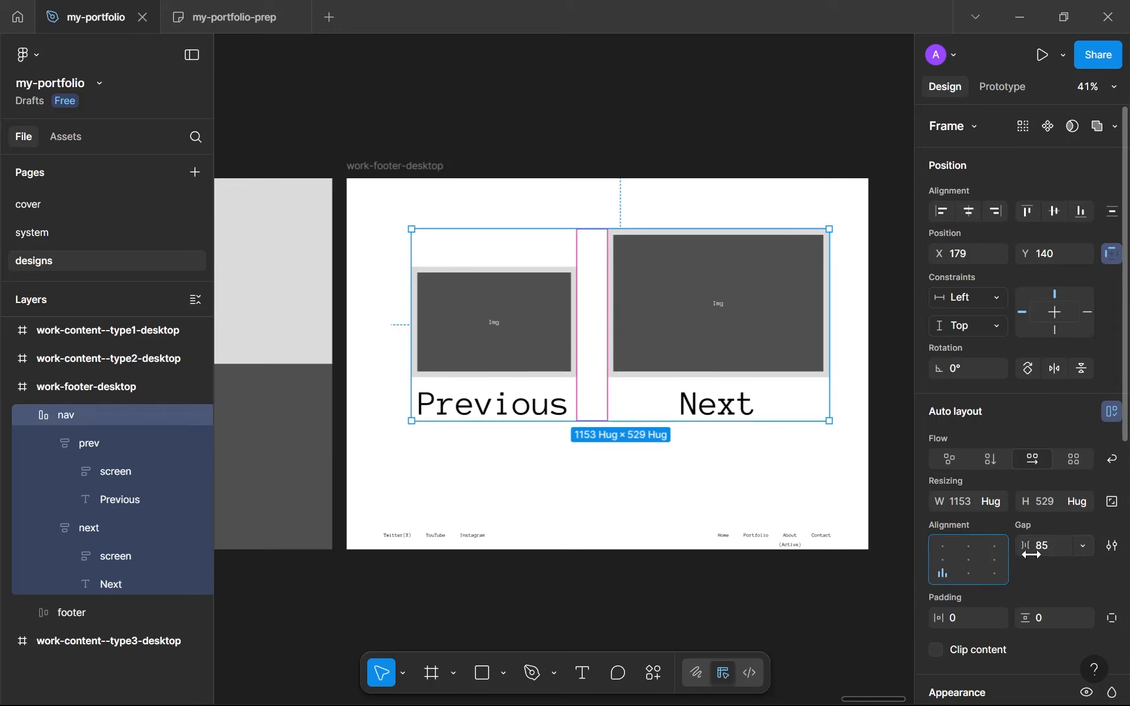
click(1050, 547)
text(64)
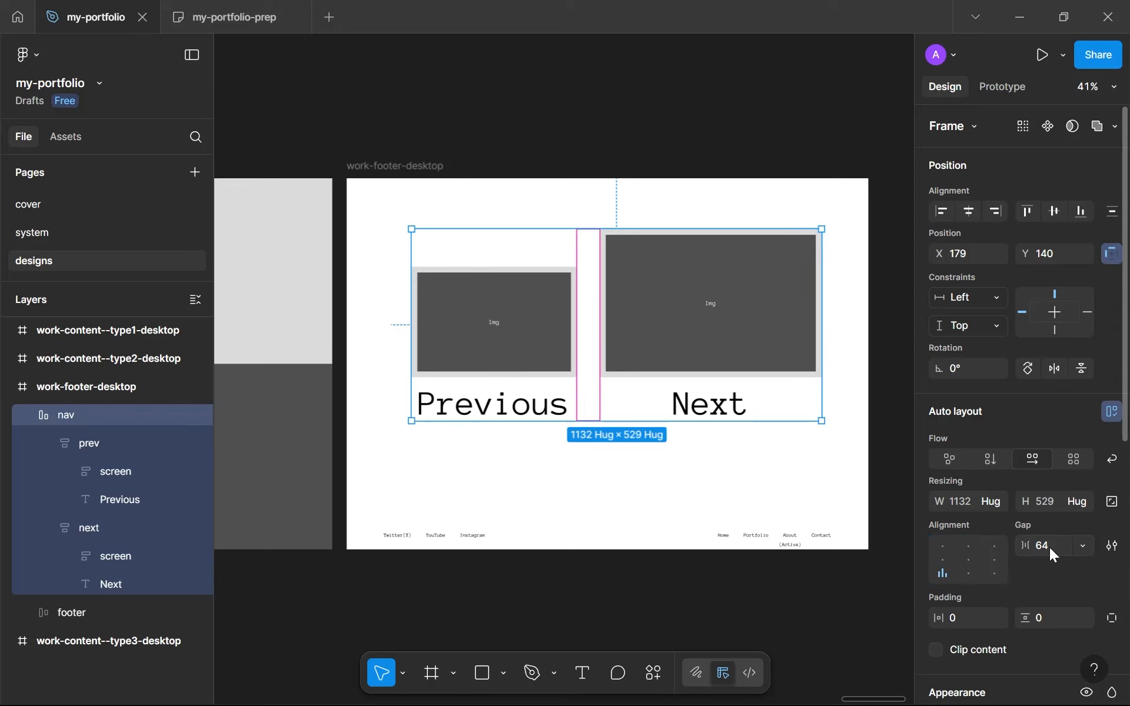
key(Return)
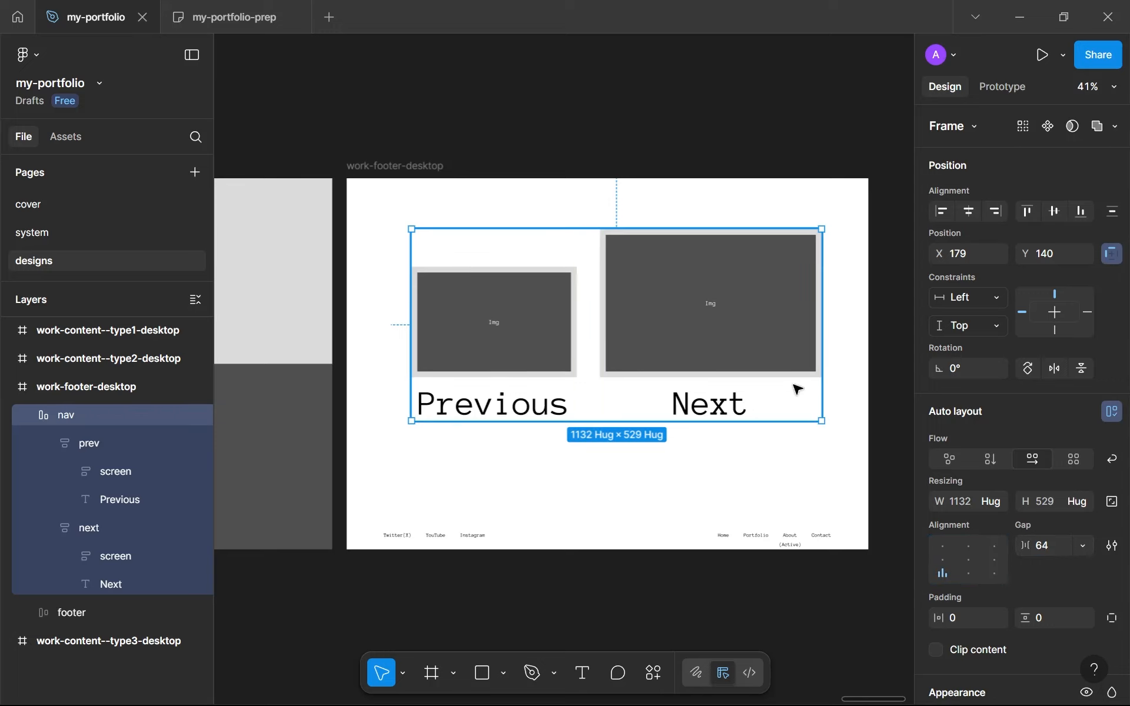
Center the nav frame horizontally and vertically within work-footer-desktop
click(968, 211)
click(1053, 211)
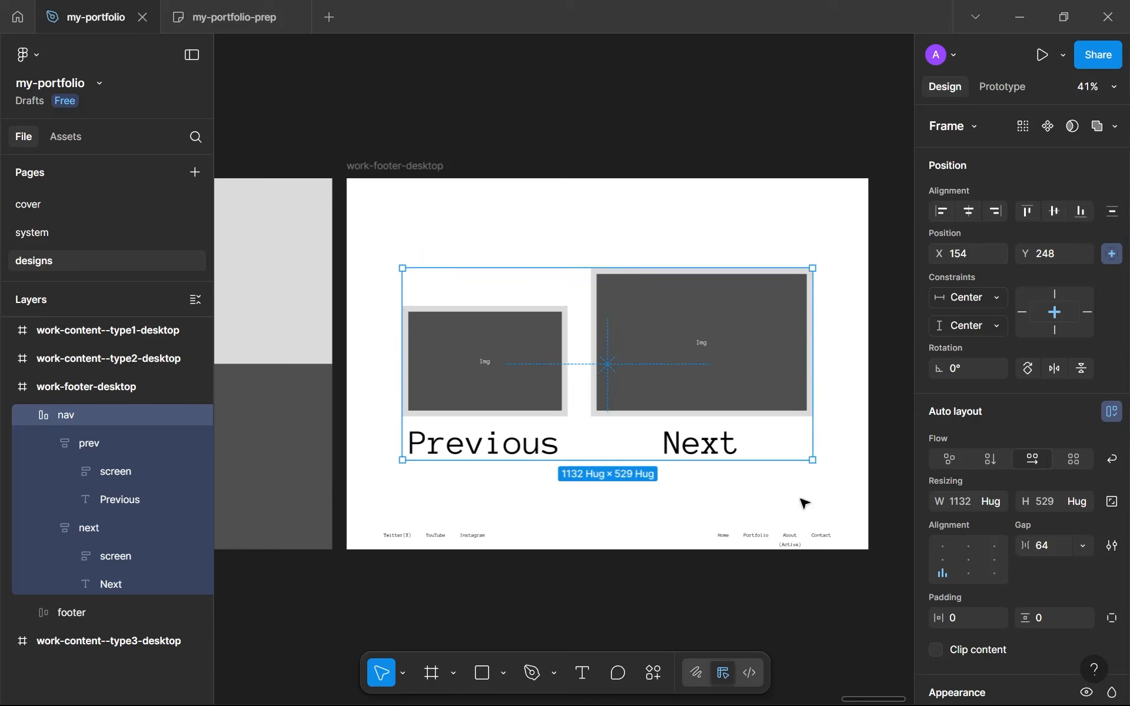
key(Escape)
Copy the Let's work together cta button from landing-cta-desktop into work-footer-desktop
scroll(769, 520, up, 3)
scroll(766, 515, down, 3)
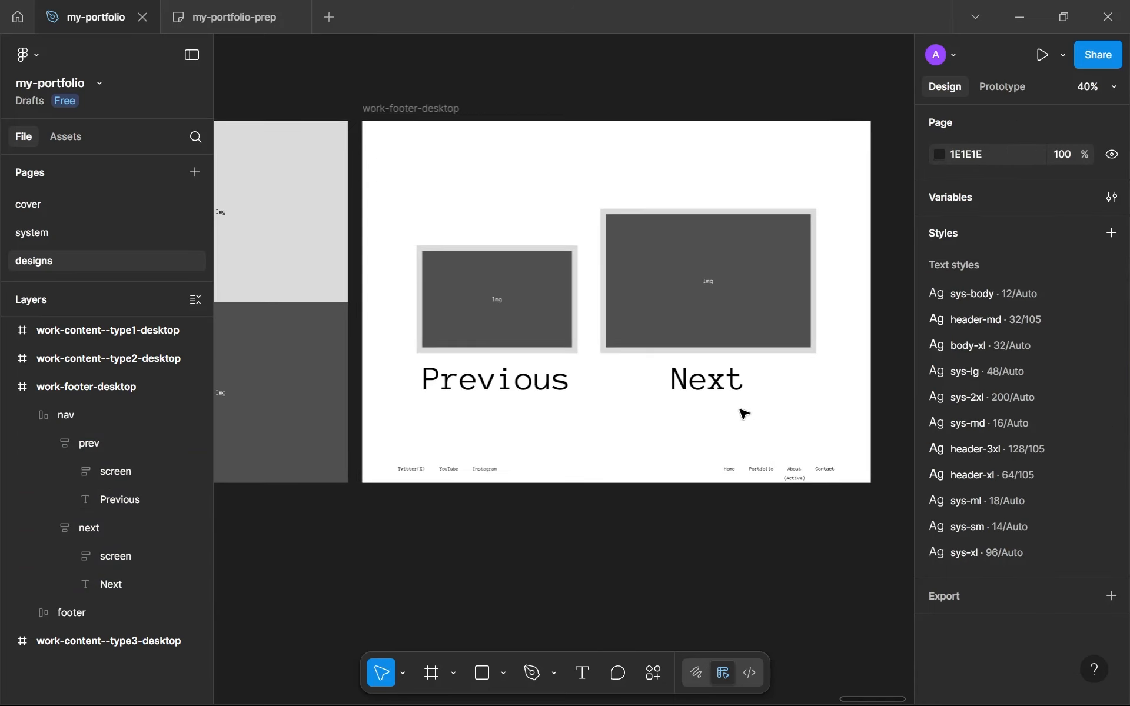
scroll(742, 413, up, 1)
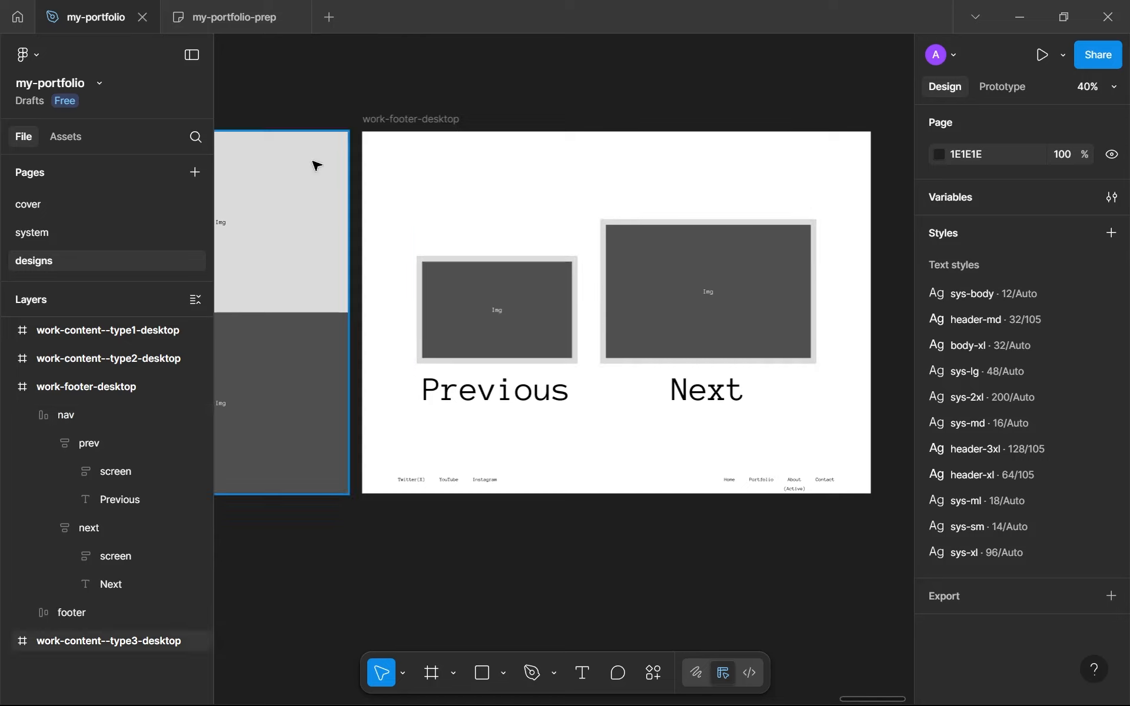
scroll(383, 250, down, 15)
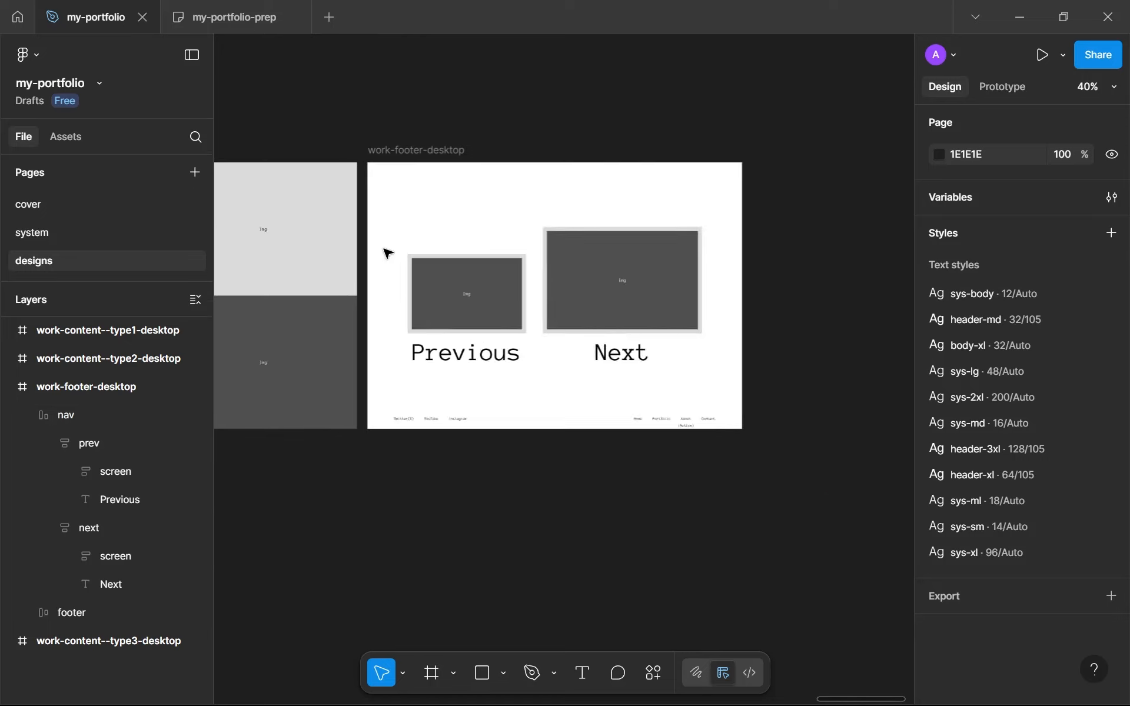
scroll(662, 321, up, 12)
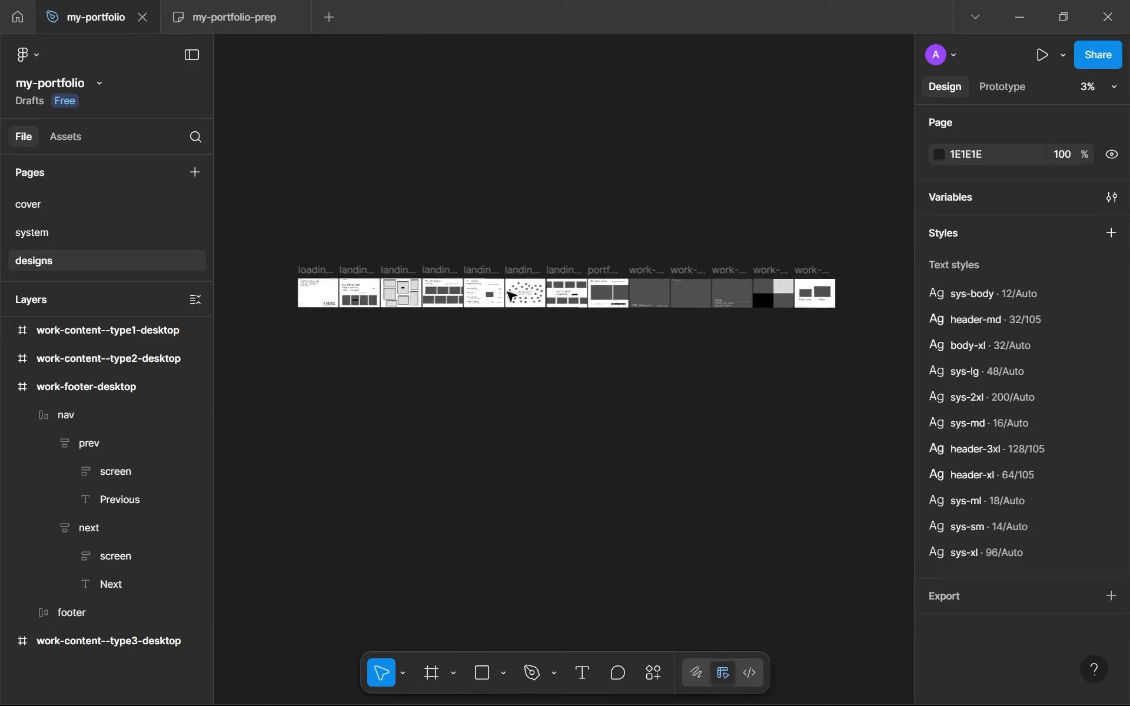
scroll(710, 289, up, 3)
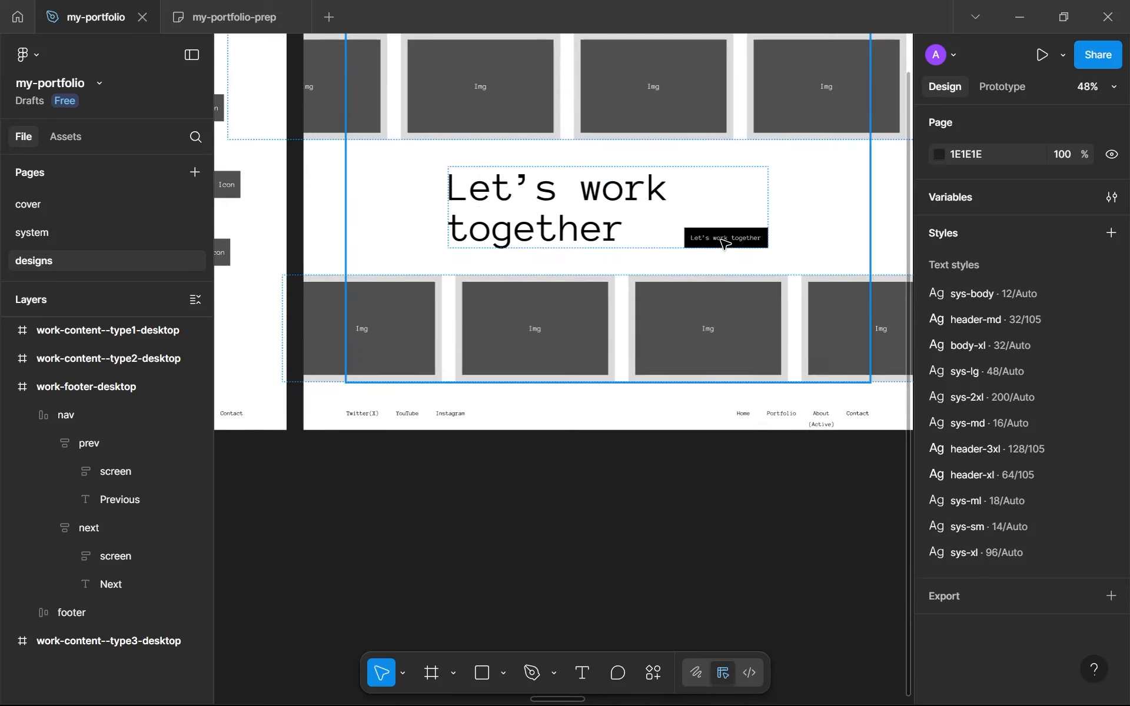
click(722, 242)
click(722, 242)
scroll(724, 244, down, 4)
scroll(722, 242, down, 6)
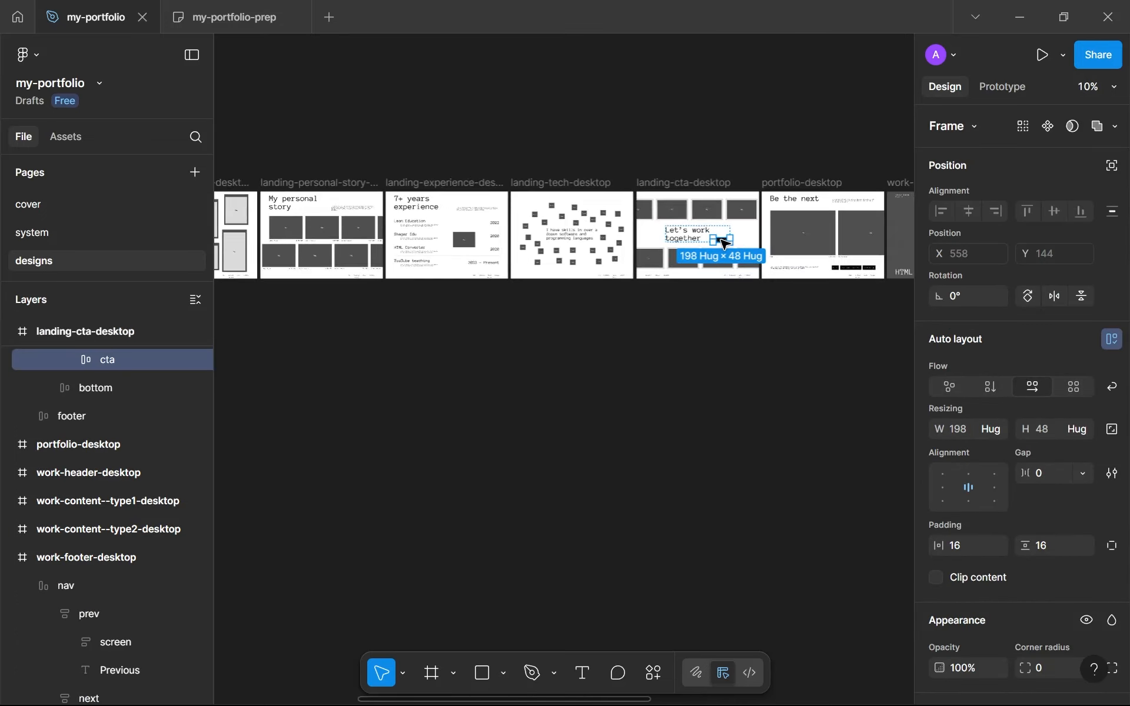
scroll(783, 240, up, 3)
scroll(787, 241, up, 3)
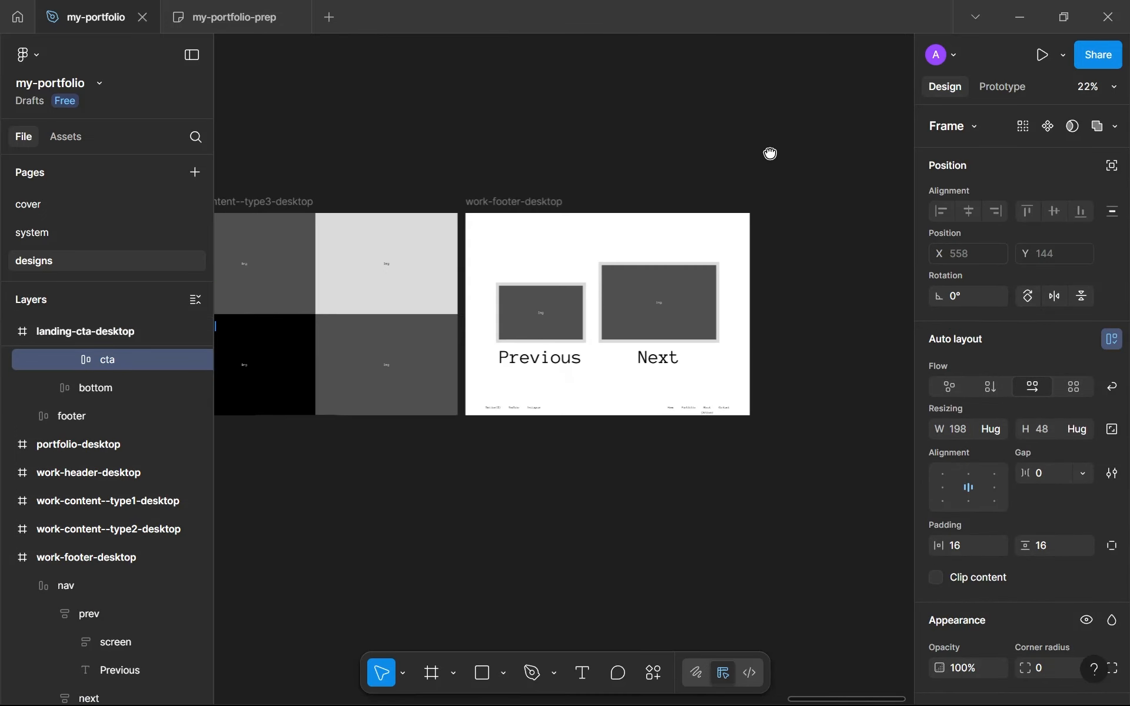
scroll(771, 153, down, 1)
click(549, 193)
click(577, 231)
scroll(585, 271, up, 3)
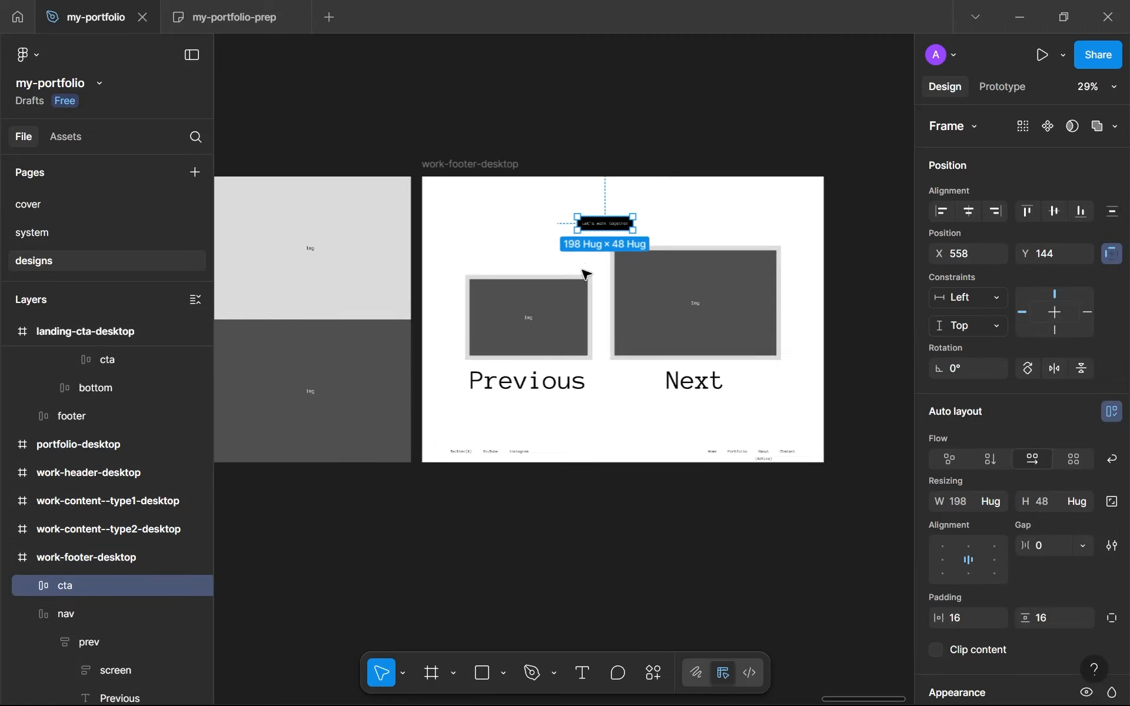
Place the cta button and a copy at about X 768, Y 815 side by side below the previews, relabeling the copy View all work
drag(594, 356, 772, 356)
scroll(596, 386, up, 5)
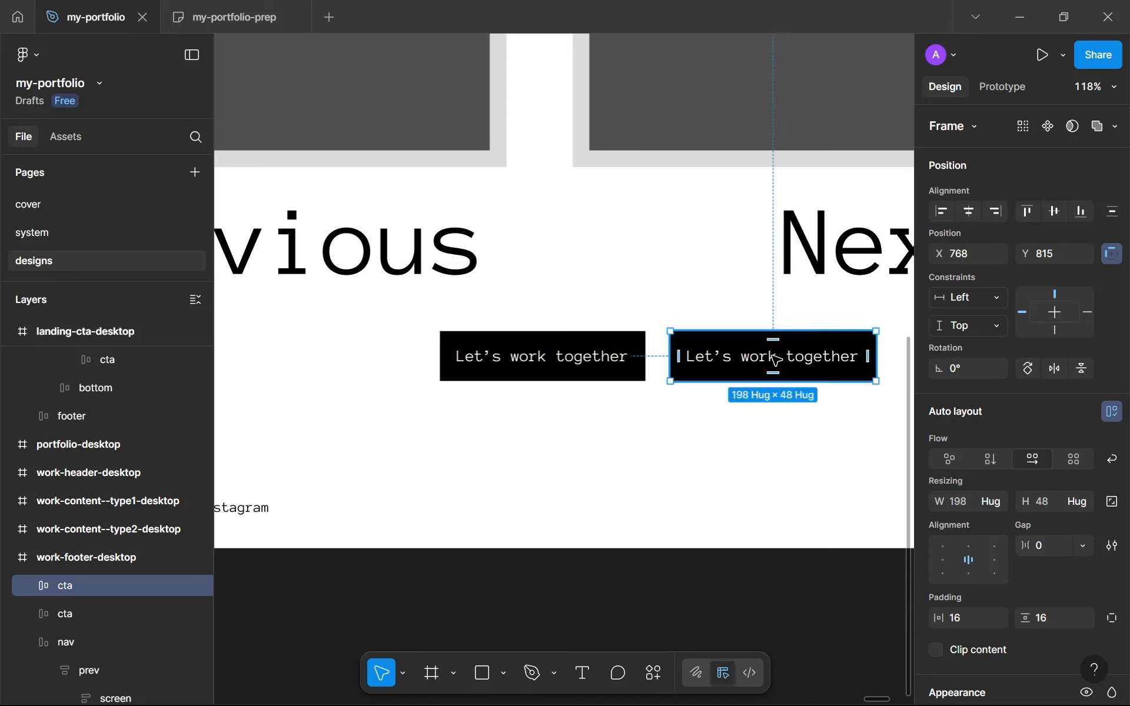
double_click(772, 356)
double_click(774, 359)
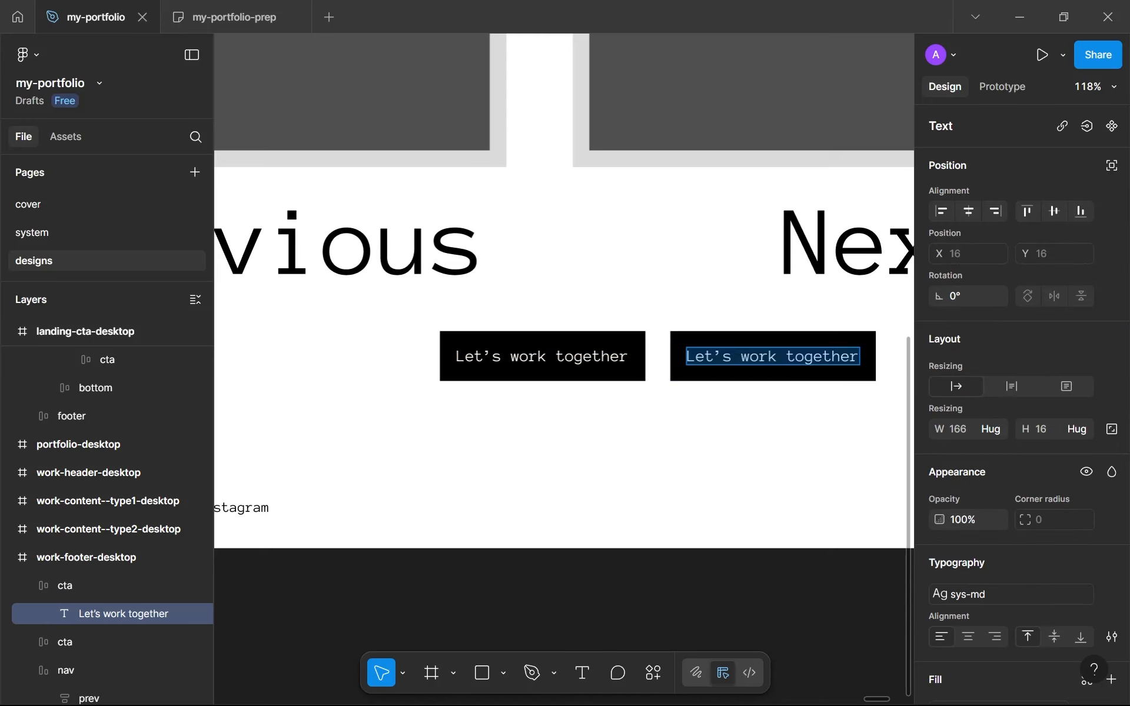
text(View all)
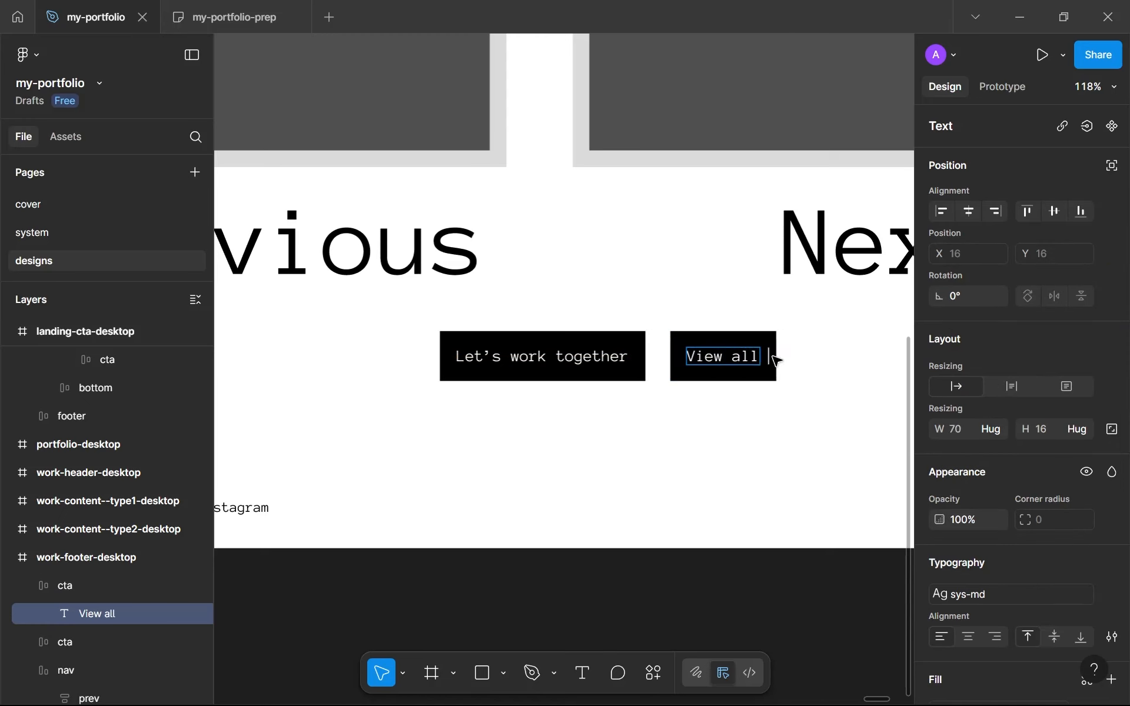
text( work)
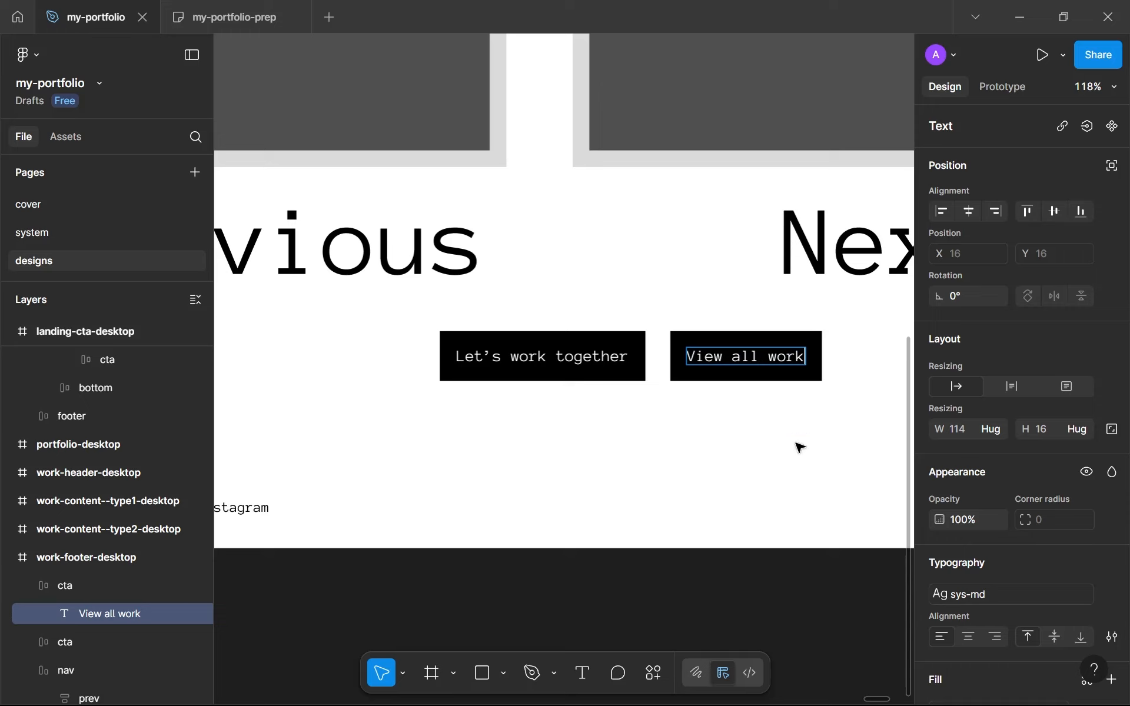
Wrap the Let's work together and View all work buttons in a horizontal auto layout frame
key(Escape)
key(Escape)
shift+click(623, 373)
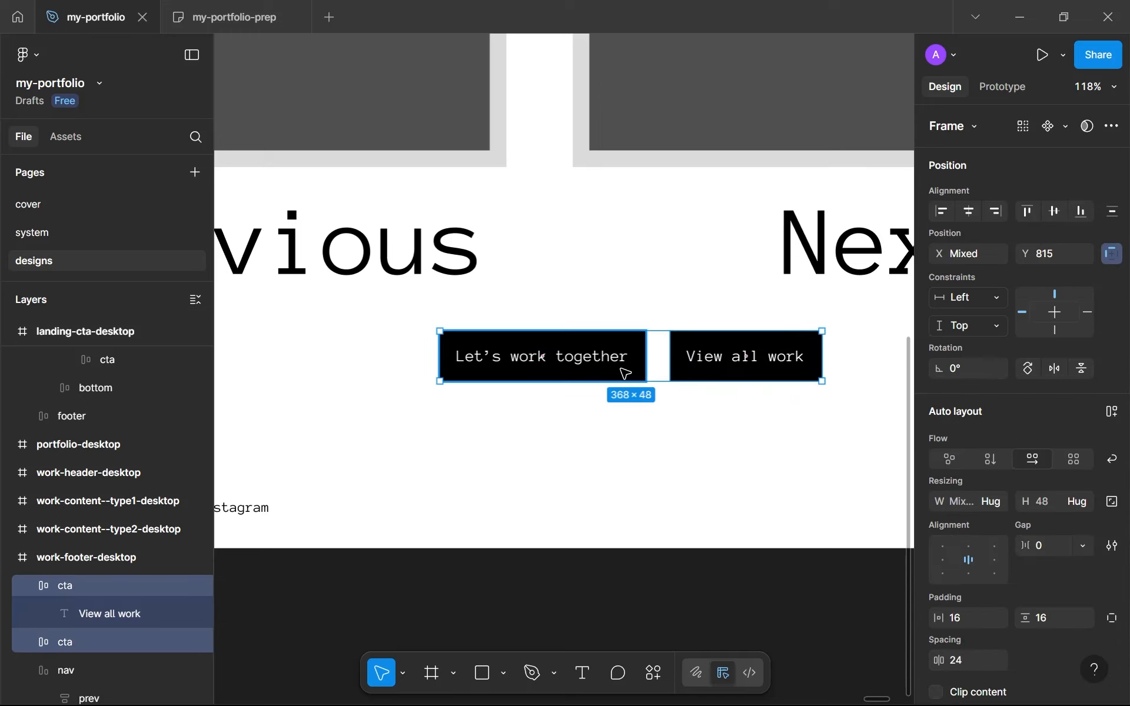
key(shift+a)
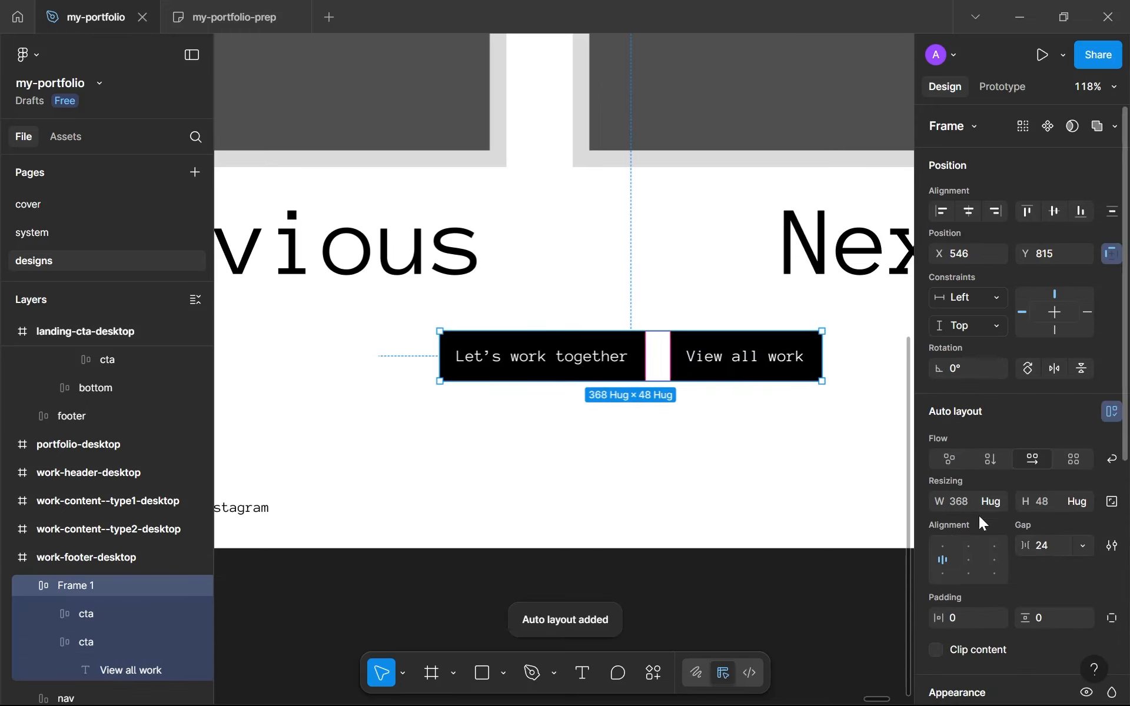
scroll(512, 371, down, 5)
scroll(625, 369, up, 2)
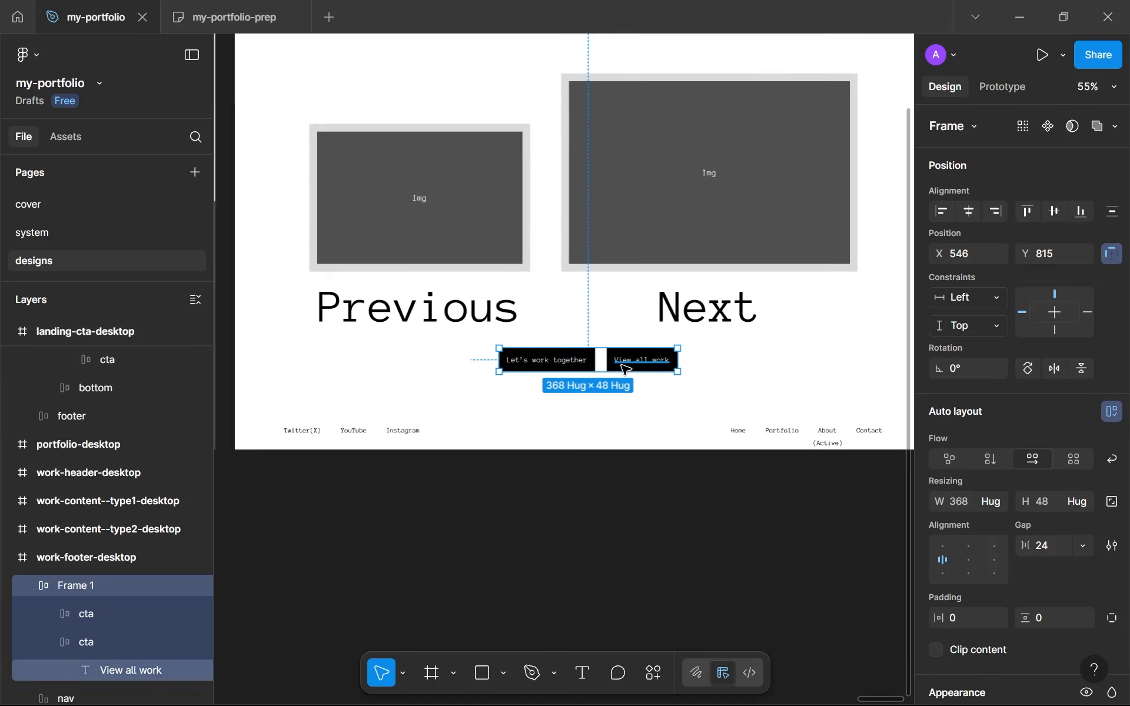
Rename the frame around the two buttons ctas and set its gap to 16
double_click(87, 580)
text(ctas)
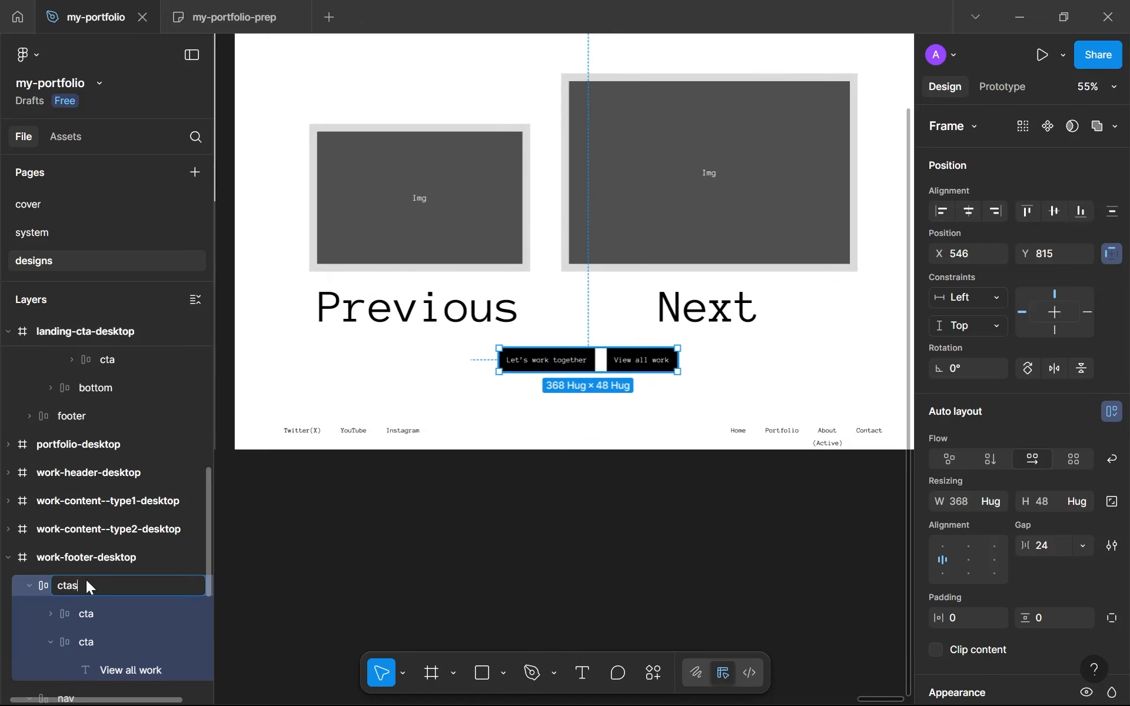
key(Return)
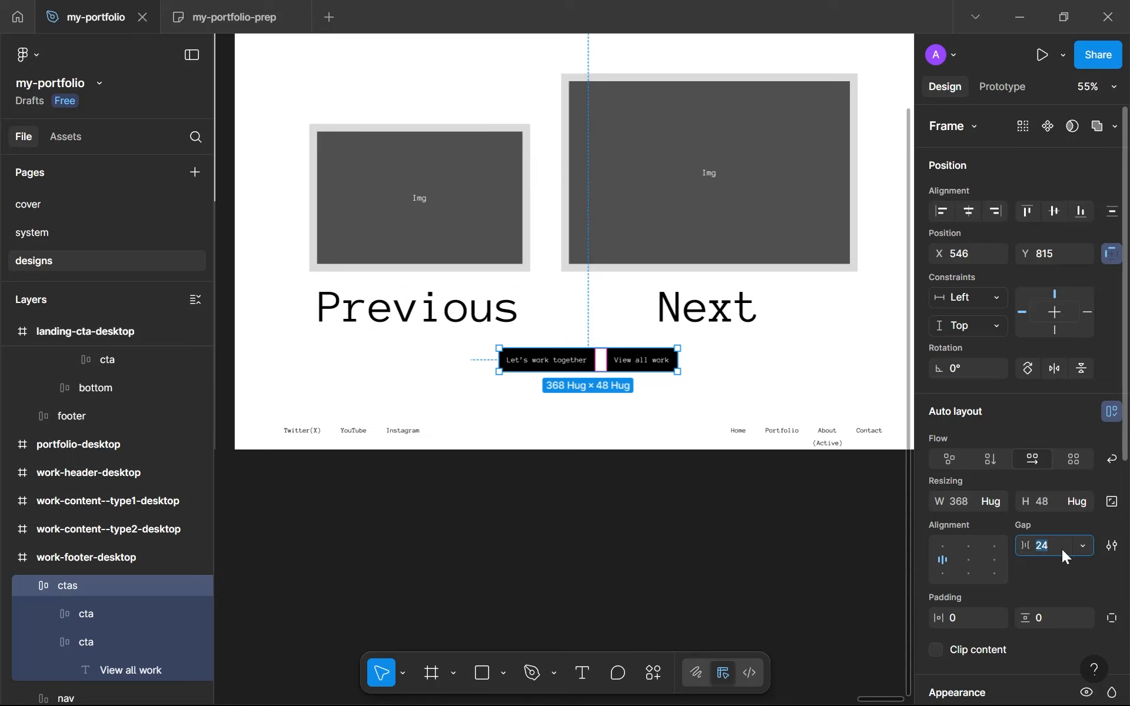
text(16)
key(Return)
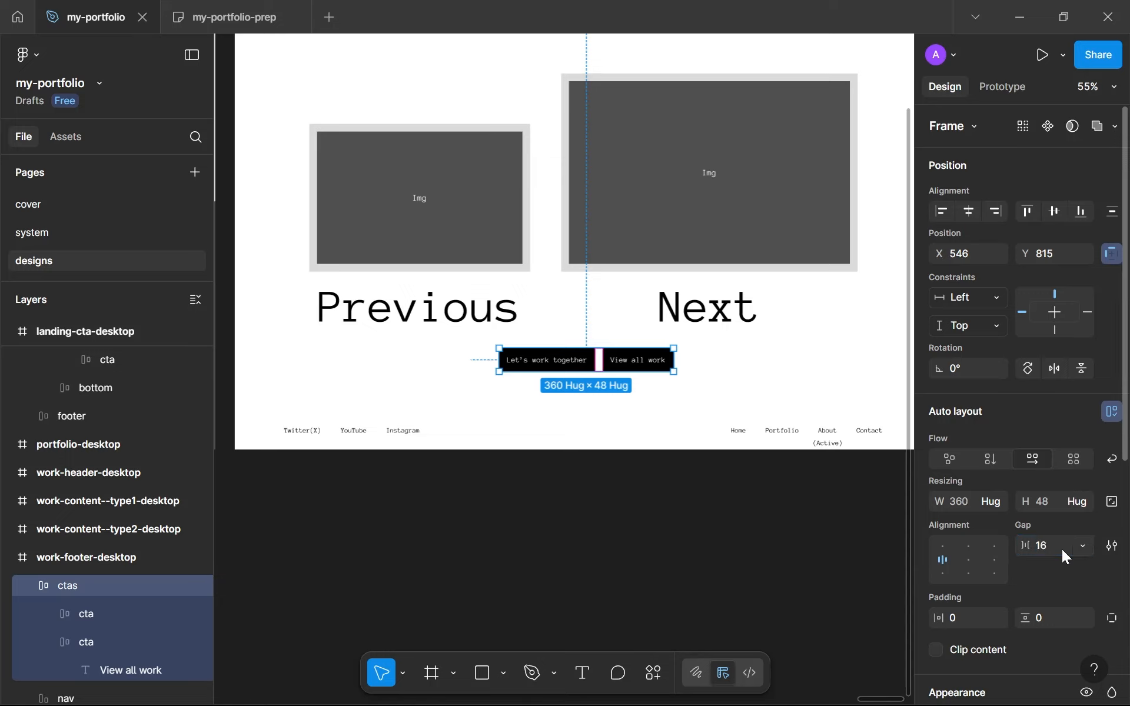
Combine the nav and ctas frames in a vertical auto layout frame with a gap of 64
shift+click(559, 219)
key(shift+a)
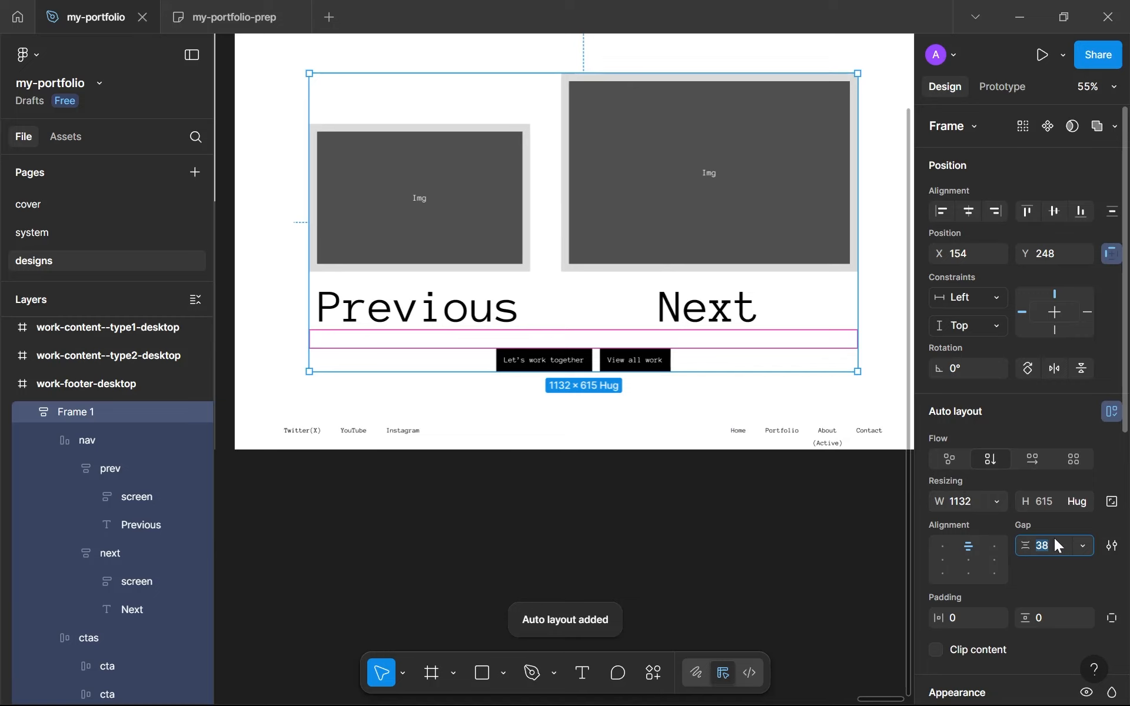
text(64)
key(Return)
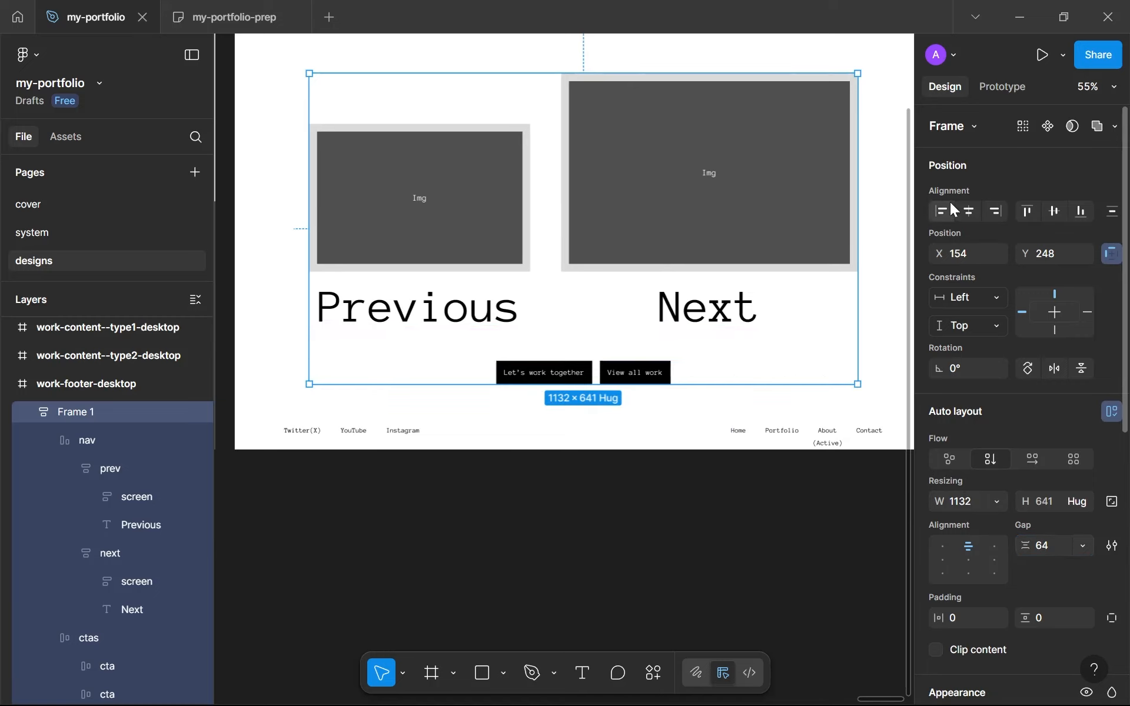
Center the combined frame of previews and buttons within work-footer-desktop and check its distance to the footer links
click(1054, 212)
scroll(547, 294, right, 2)
drag(605, 348, 683, 536)
scroll(690, 471, down, 3)
key(alt)
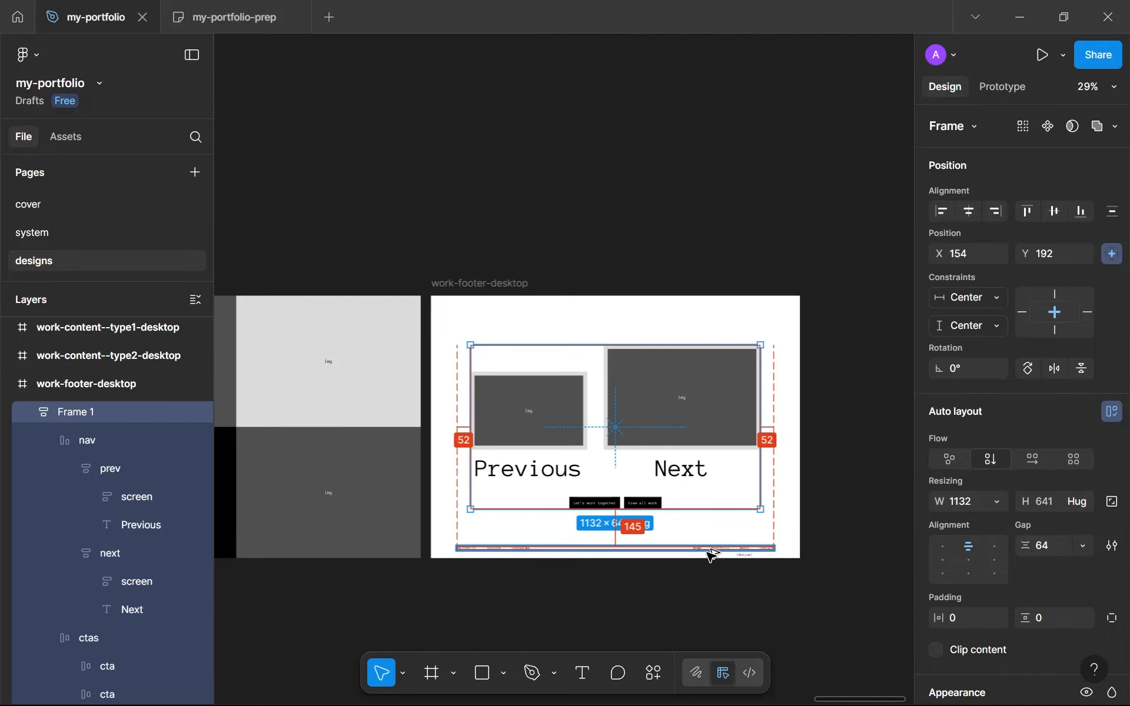
Nudge the combined frame upward to Y 168 in work-footer-desktop
key(Up)
key(Up)
key(Up)
key(Up)
key(Up)
key(Up)
key(Up)
key(Up)
key(Up)
key(Up)
key(Up)
key(Up)
key(Up)
key(Up)
key(Up)
key(Up)
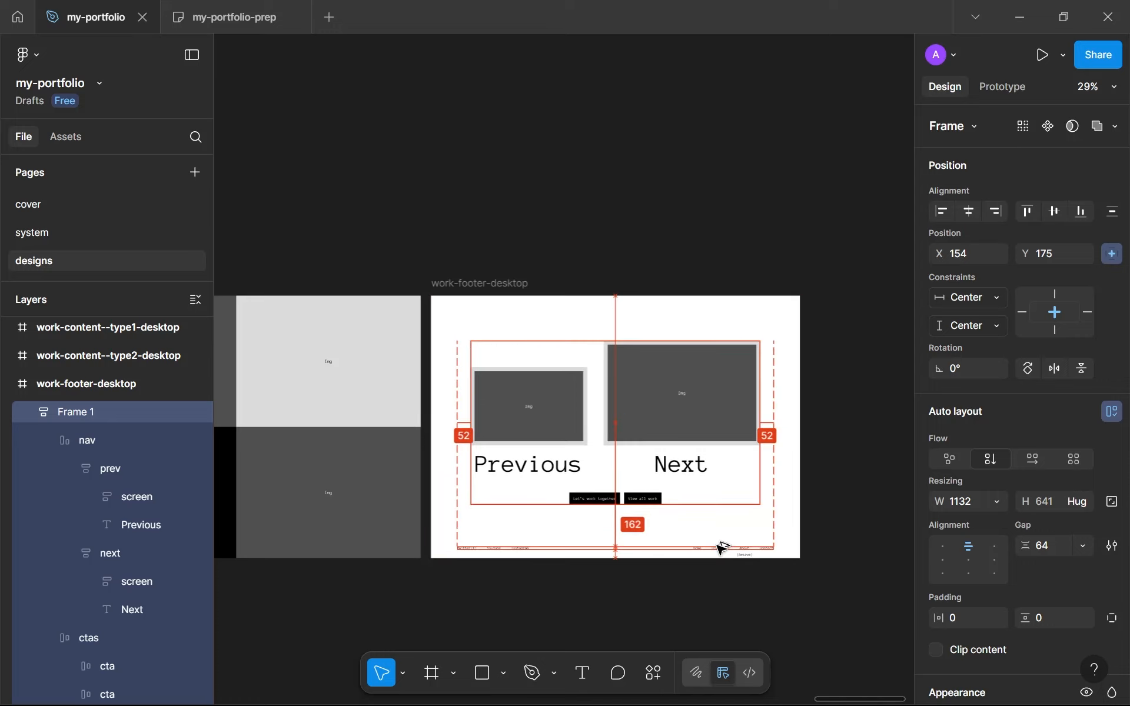
key(Up)
key(Up)
key(Up)
key(Up)
key(Up)
key(Up)
key(Up)
key(Up)
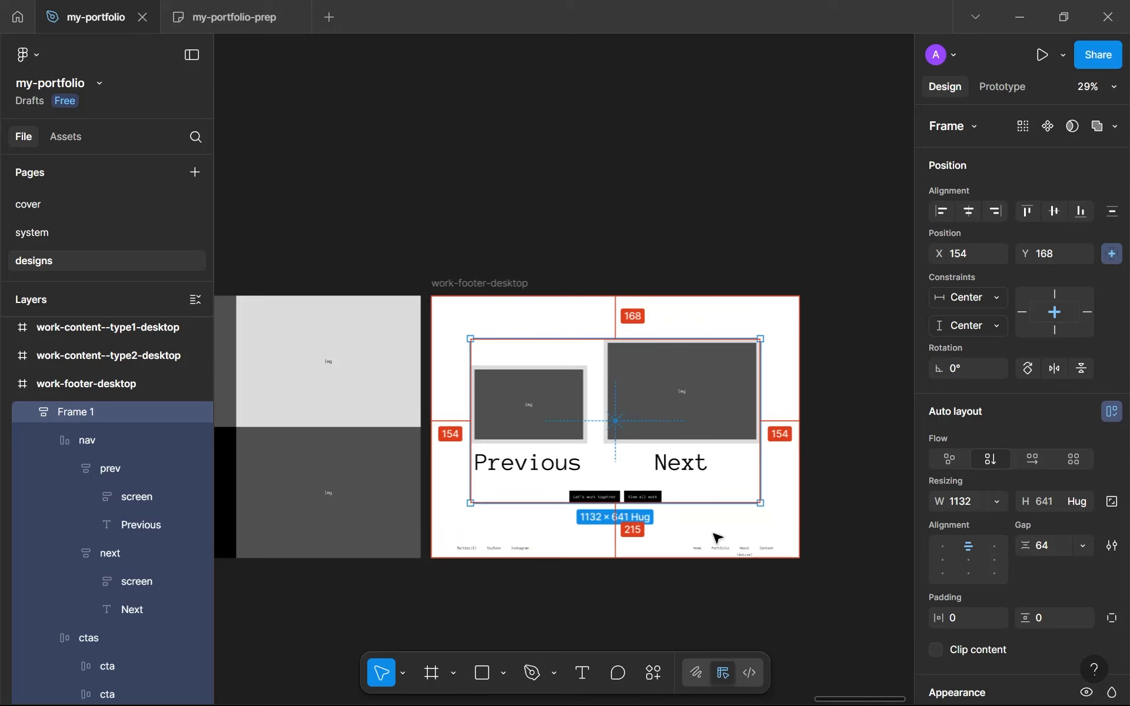
click(704, 577)
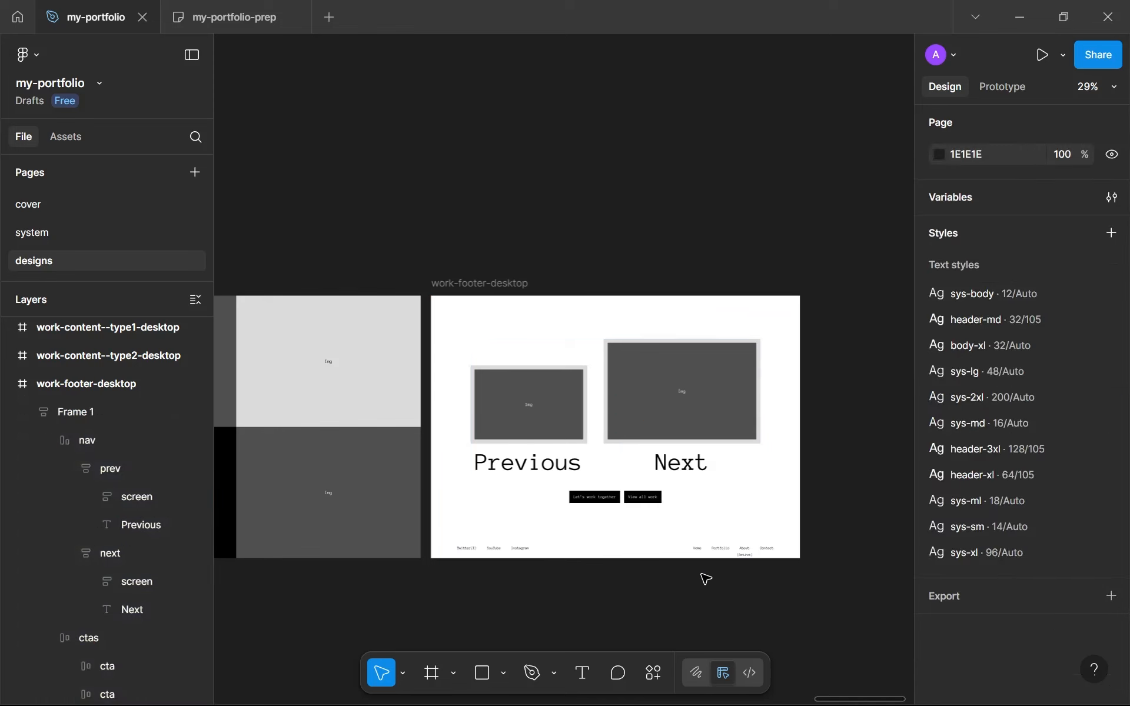
scroll(701, 575, up, 2)
click(681, 404)
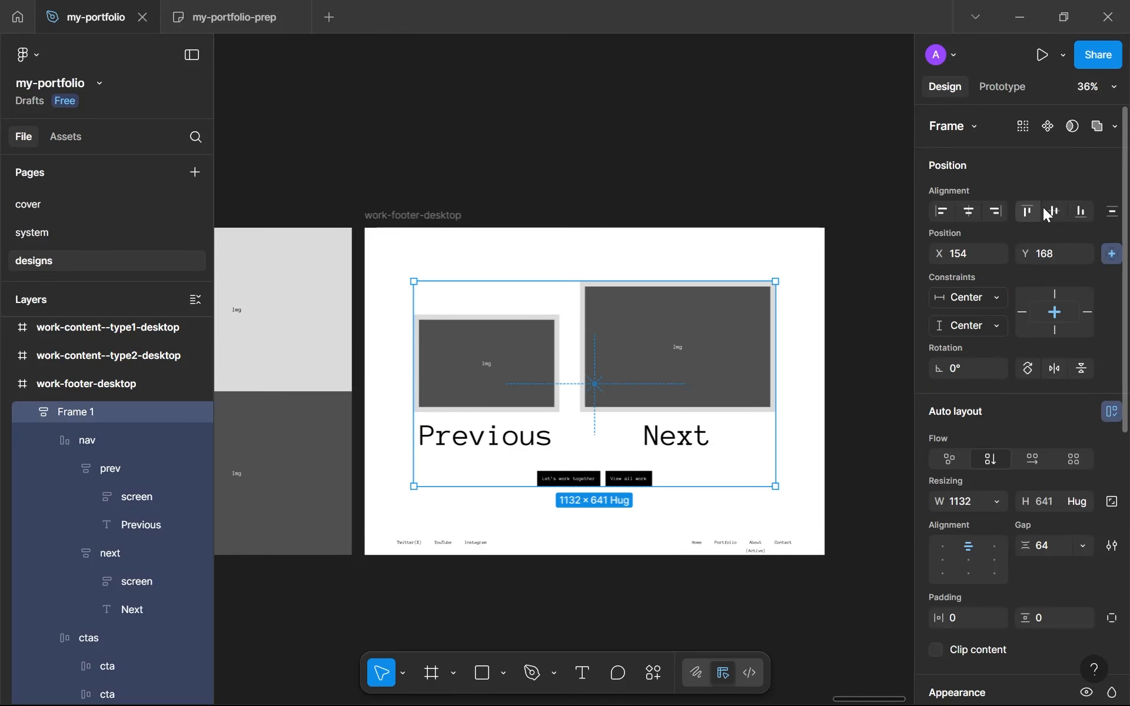
click(1055, 212)
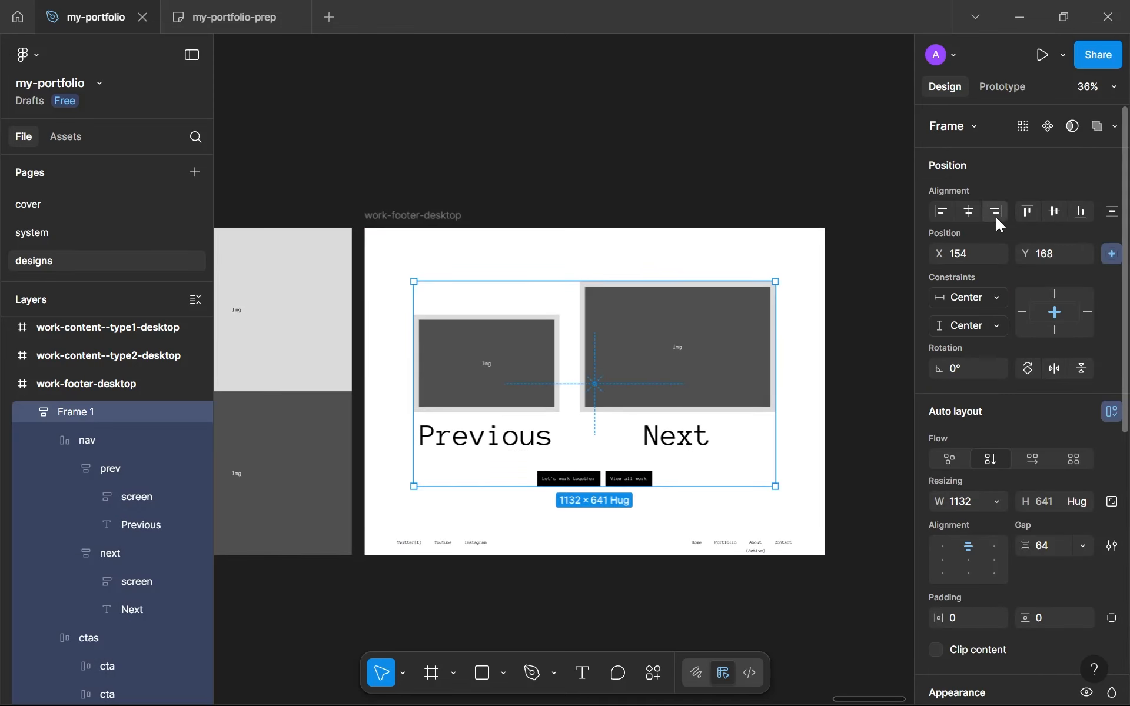
click(637, 208)
scroll(612, 242, down, 1)
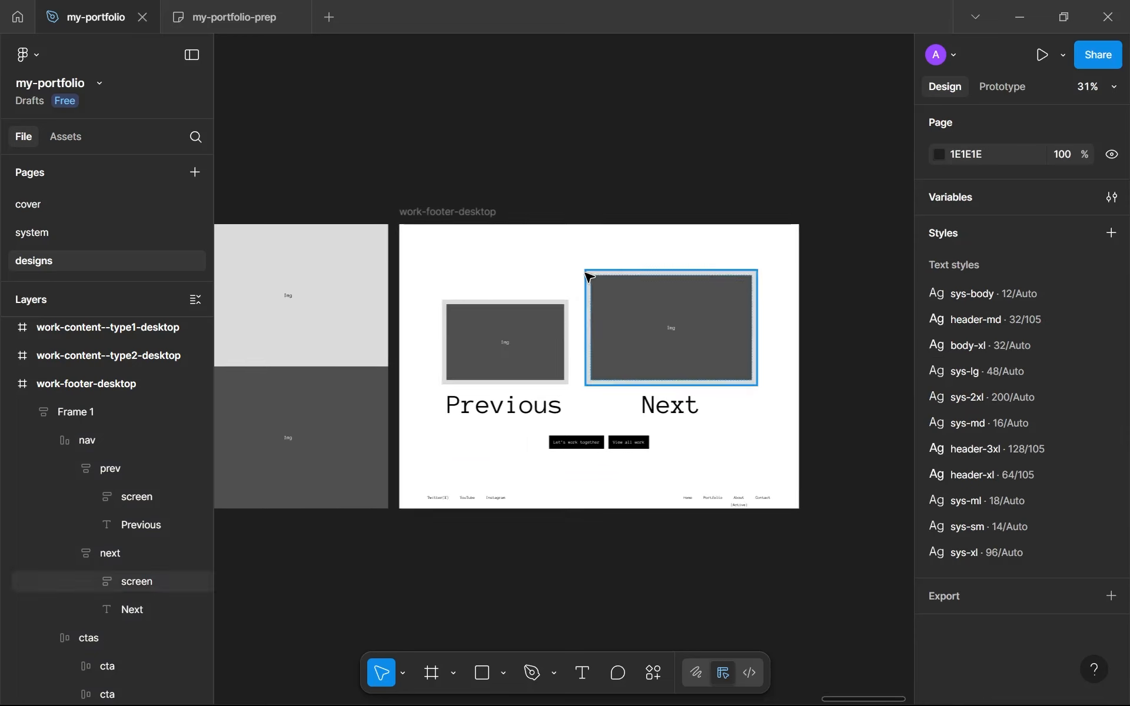
scroll(547, 236, up, 3)
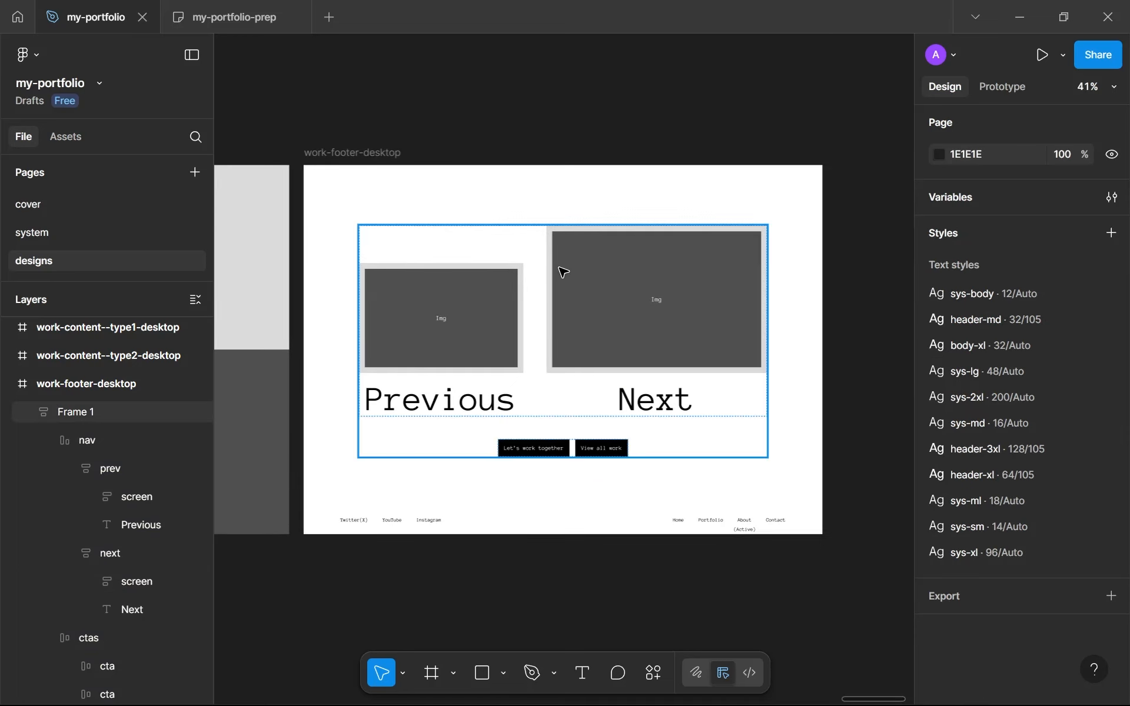
Rename the combined frame holding nav and ctas as main
drag(356, 194, 560, 194)
double_click(117, 414)
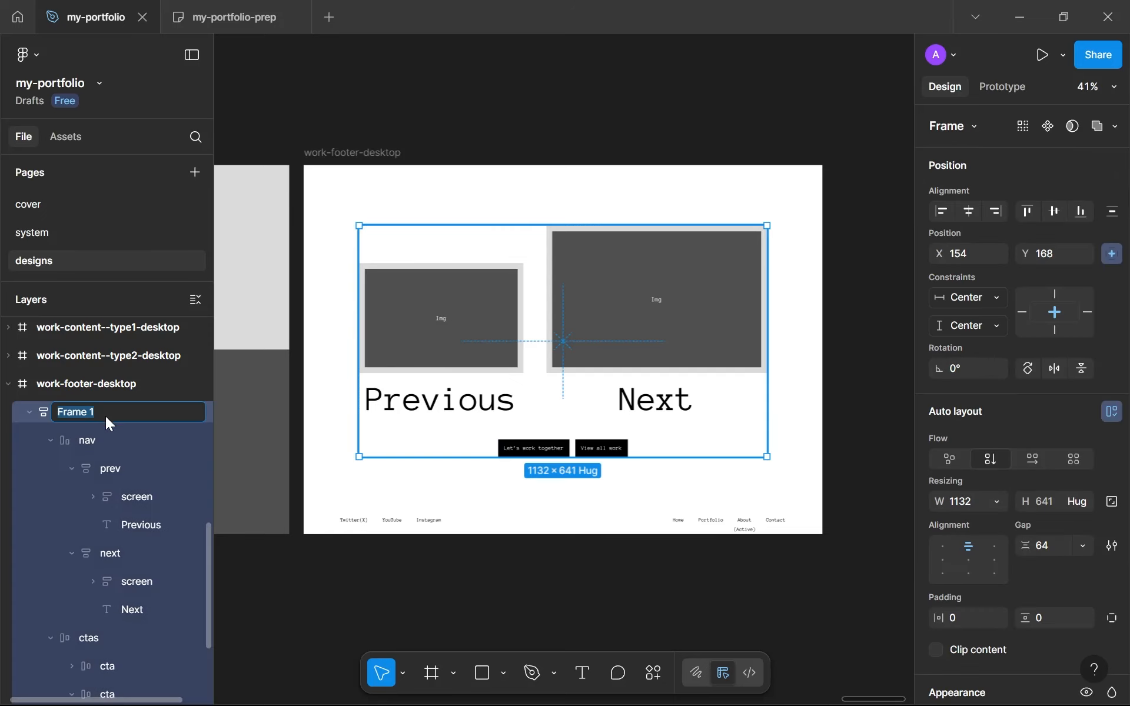
key(Return)
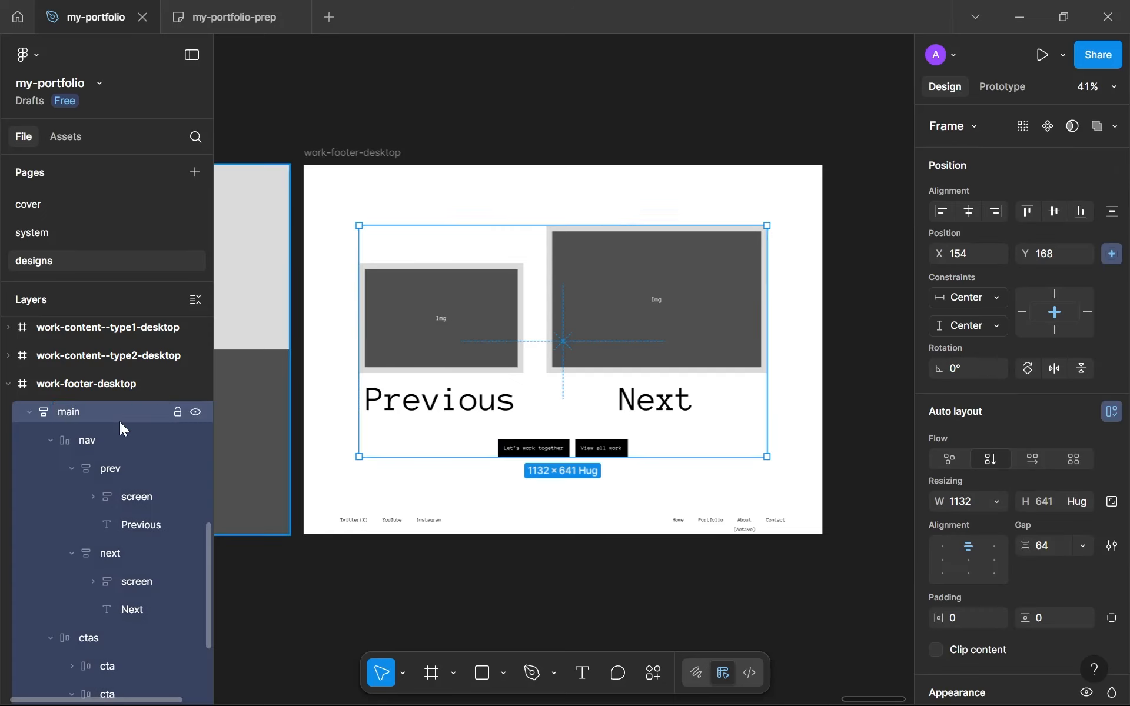
click(517, 557)
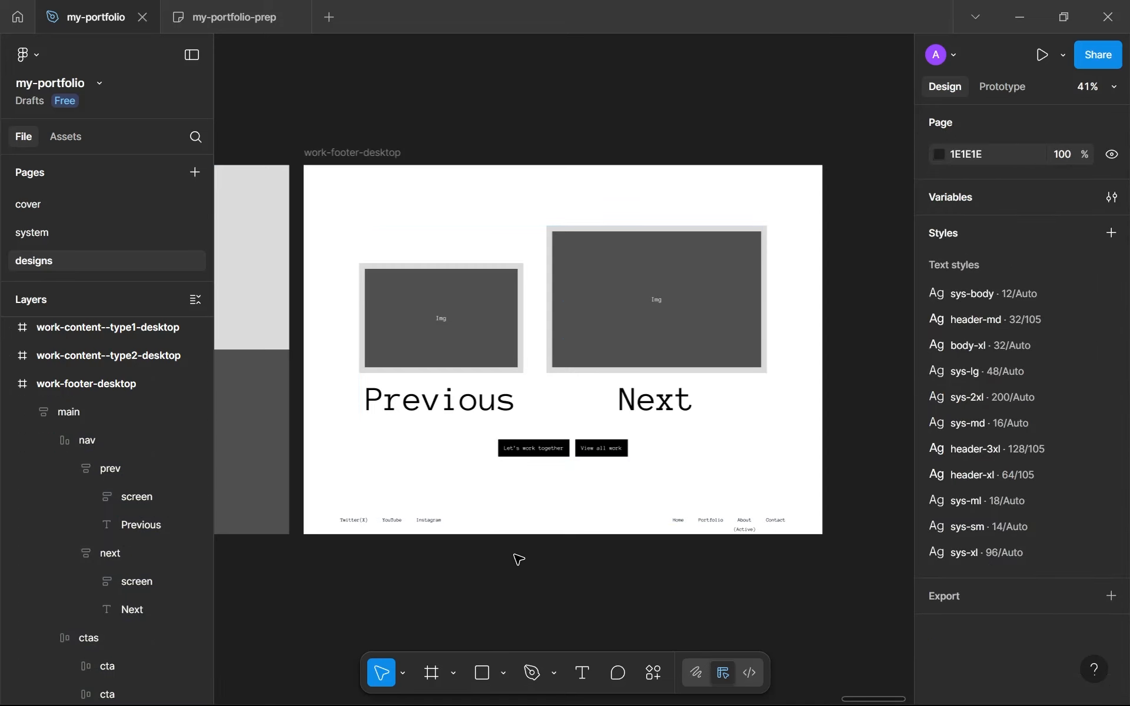
Switch to the my-portfolio-prep board and review the planned contents of the Work page and CTA page
click(180, 8)
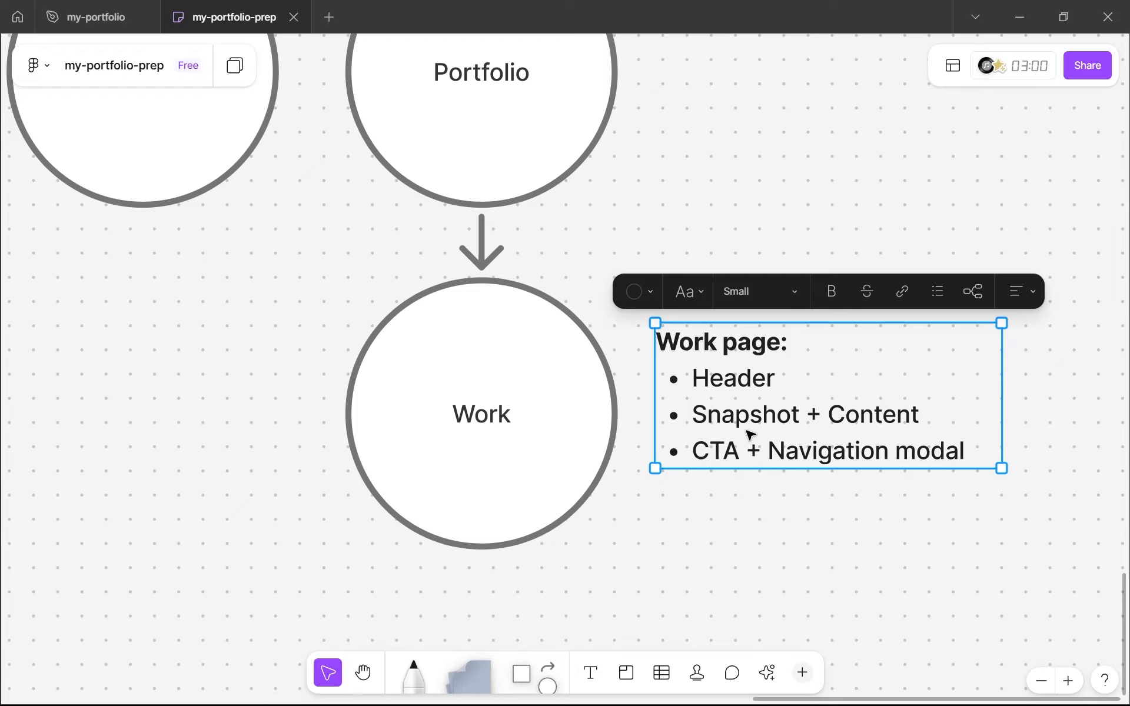
drag(746, 431, 812, 468)
scroll(686, 397, down, 5)
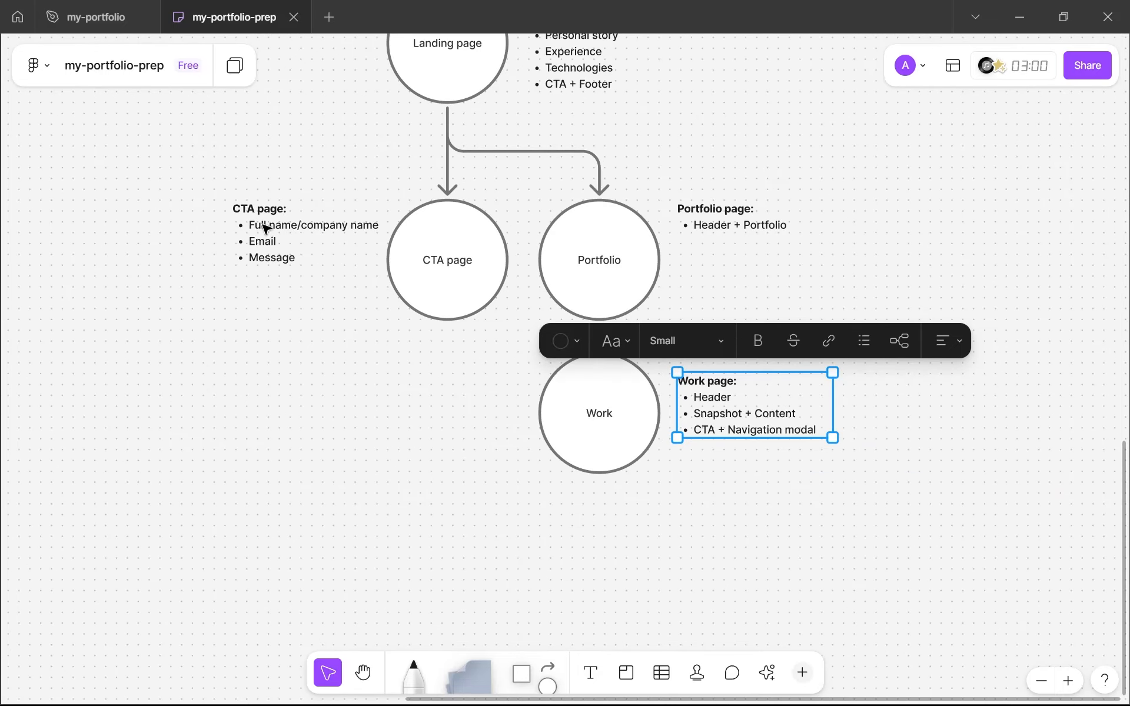
scroll(268, 230, up, 5)
click(316, 219)
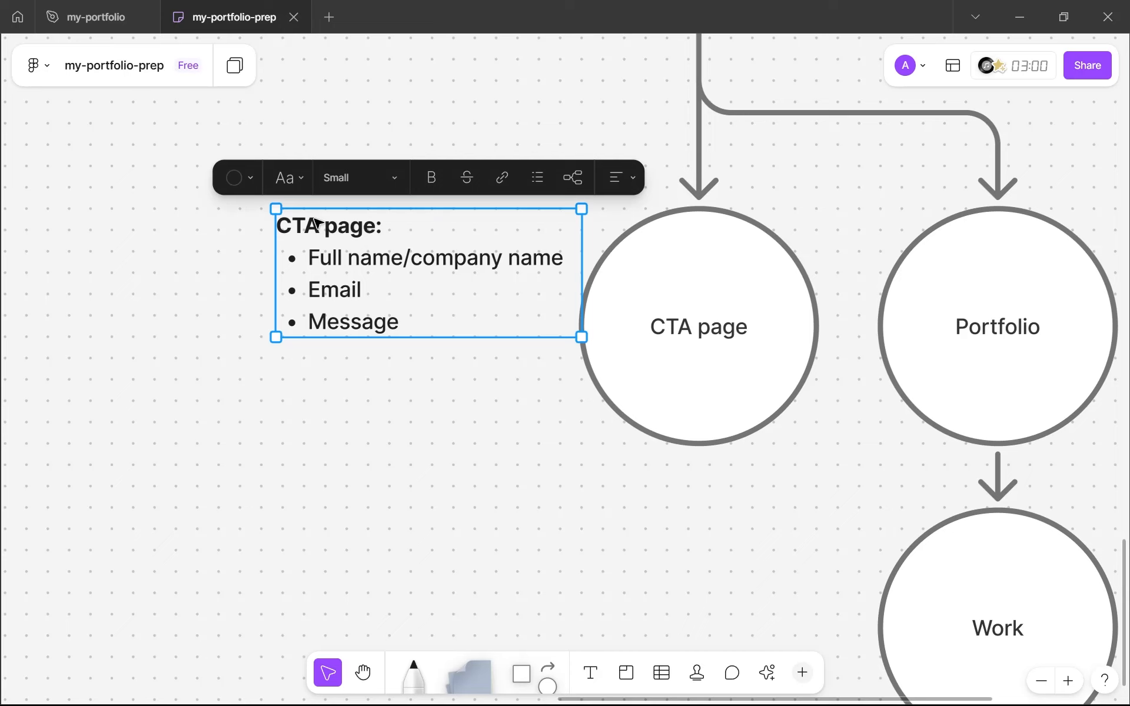
scroll(315, 219, down, 3)
scroll(315, 219, up, 2)
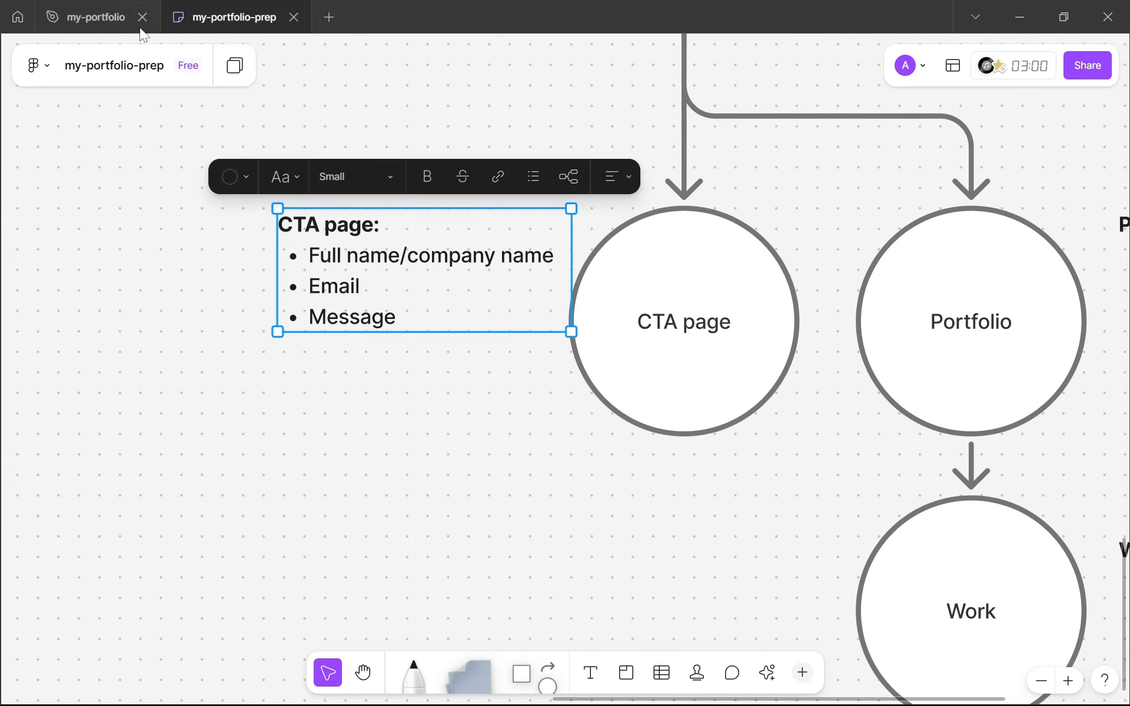
Return to the my-portfolio file and collapse the work-footer-desktop and landing-cta-desktop layers
click(100, 17)
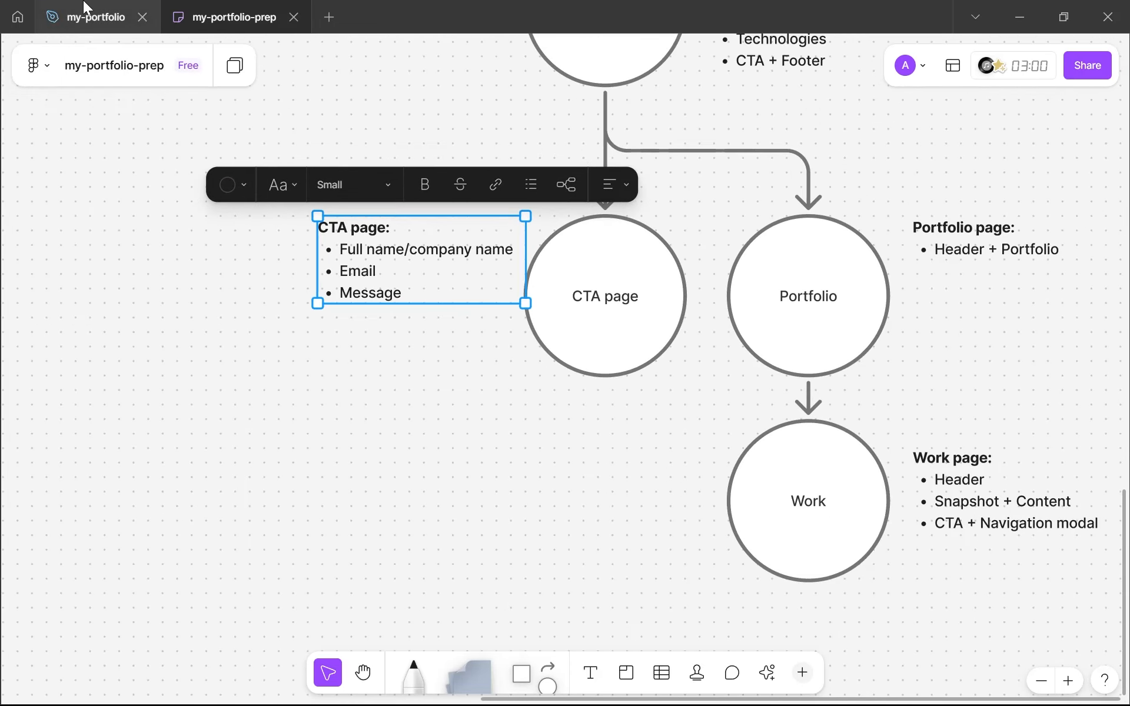
scroll(270, 300, down, 3)
drag(272, 301, 462, 333)
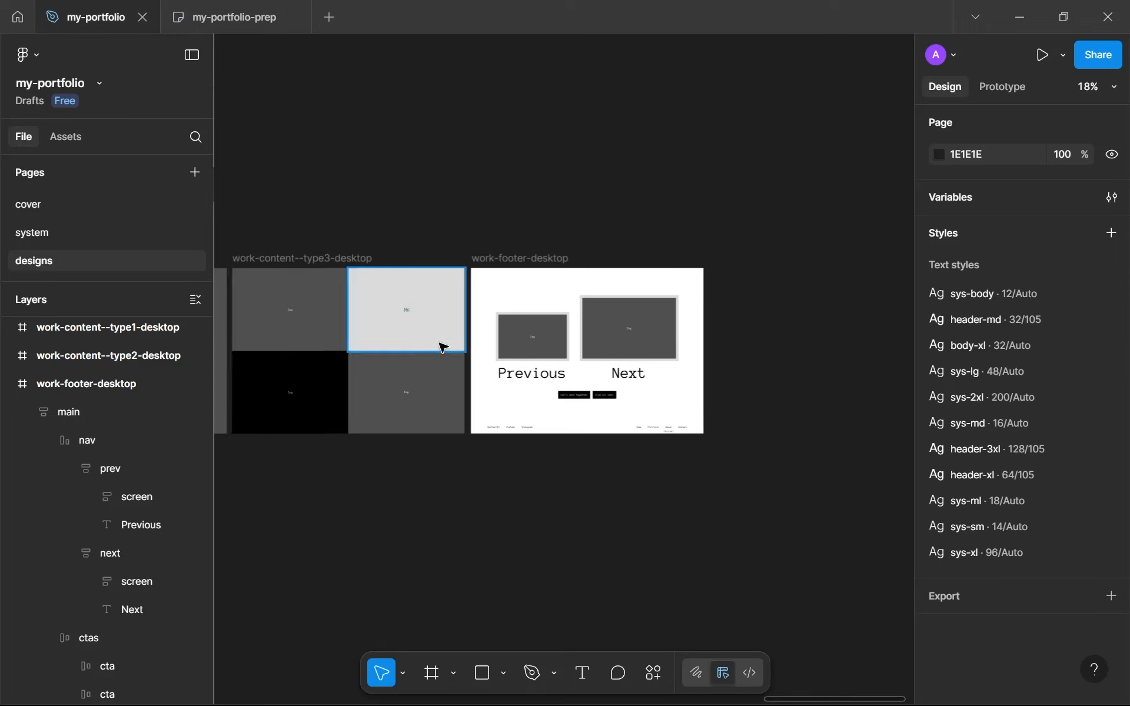
click(8, 384)
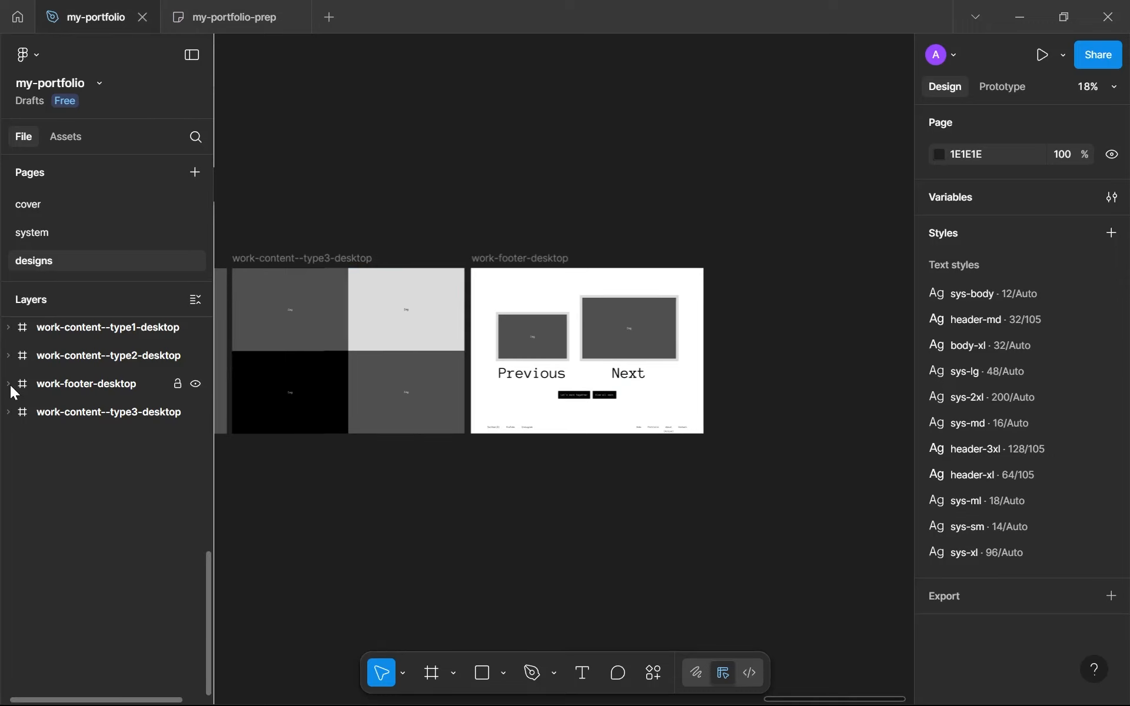
scroll(111, 442, up, 15)
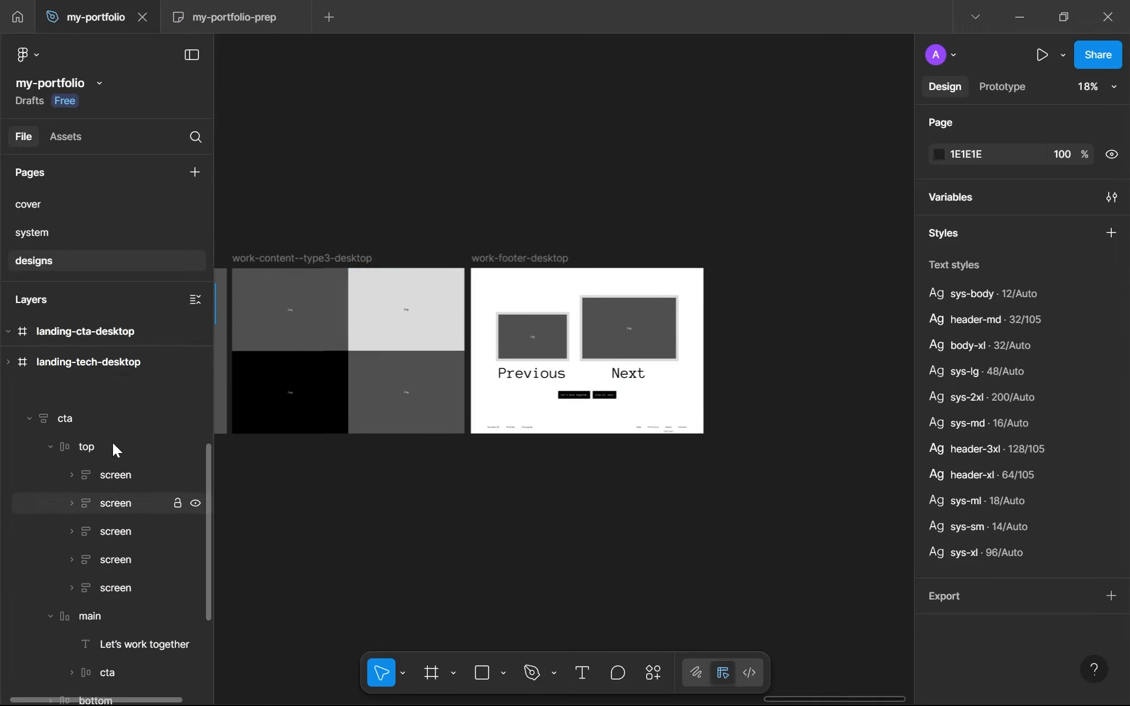
click(9, 502)
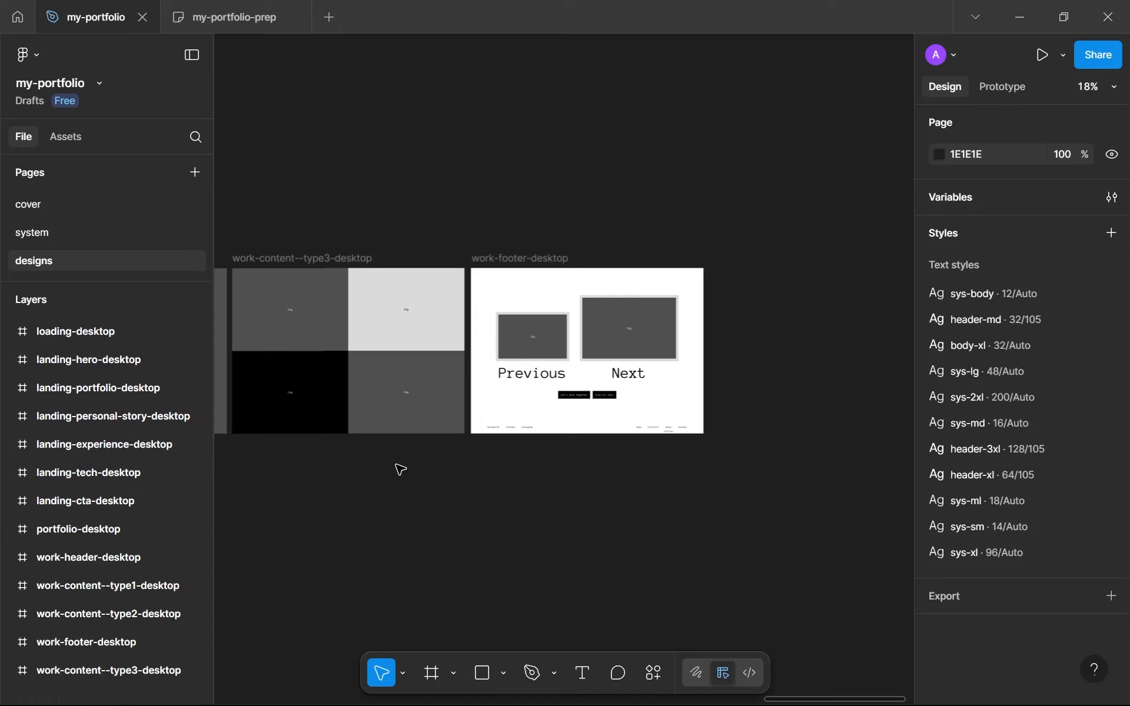